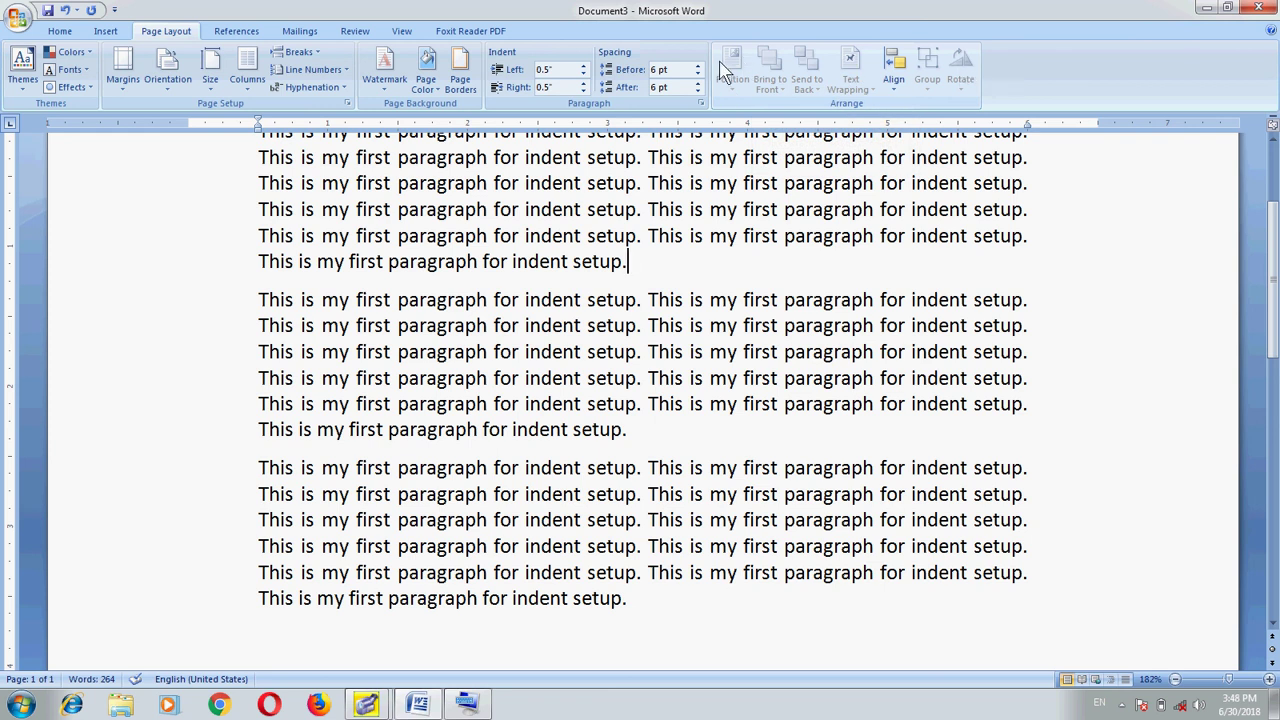
Step: Switch the ribbon to the Insert tab to reach shapes and pictures
left_click(106, 31)
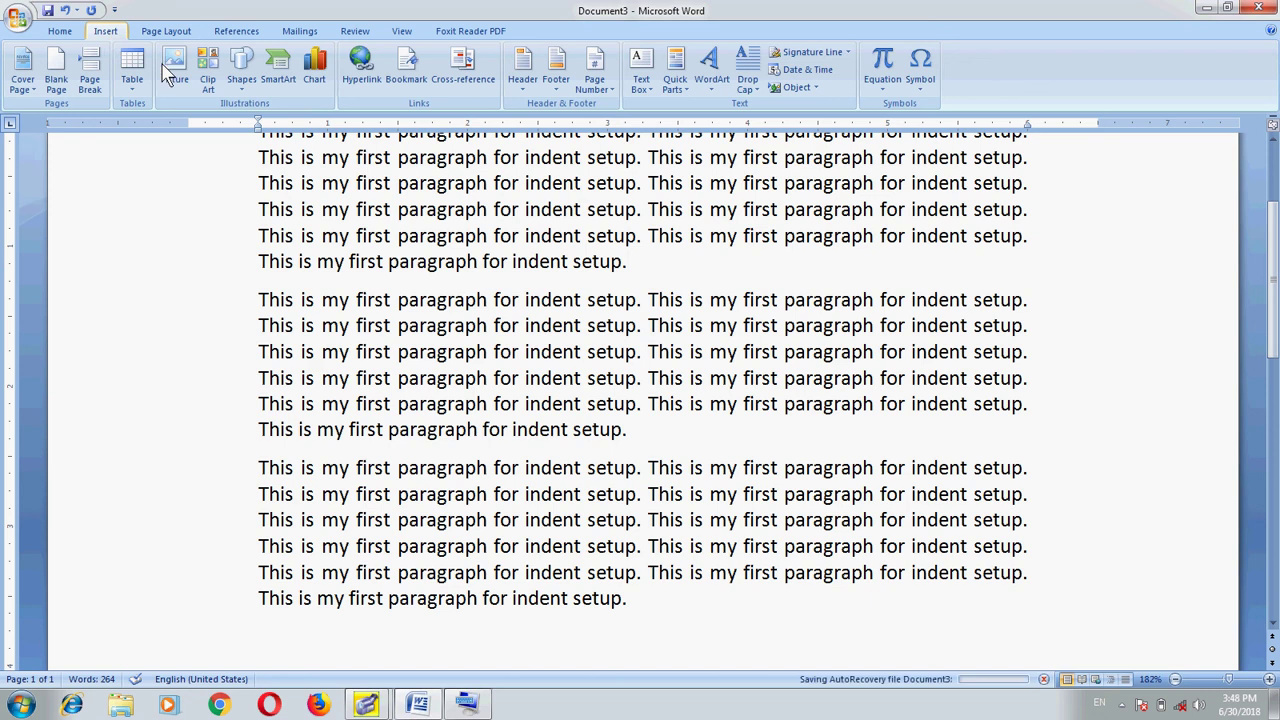
Step: Draw a chevron block arrow over the second paragraph and apply the teal shadowed Shape Style
left_click(242, 88)
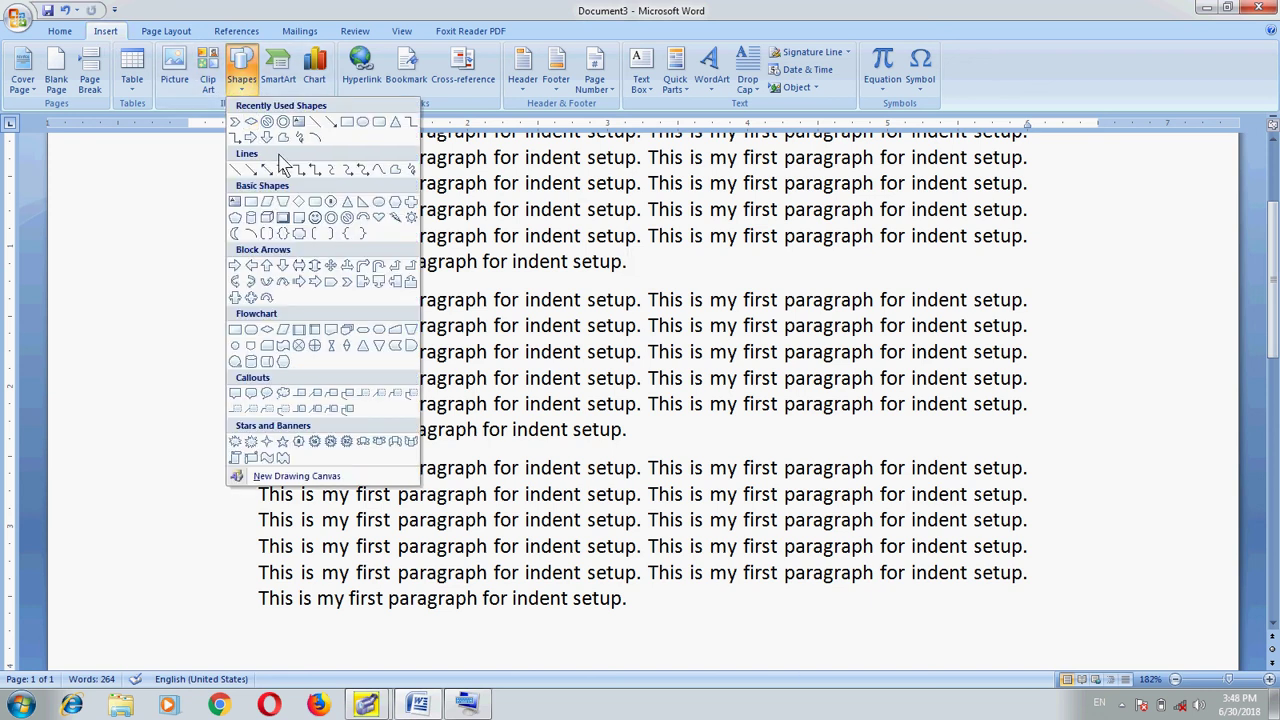
left_click(346, 281)
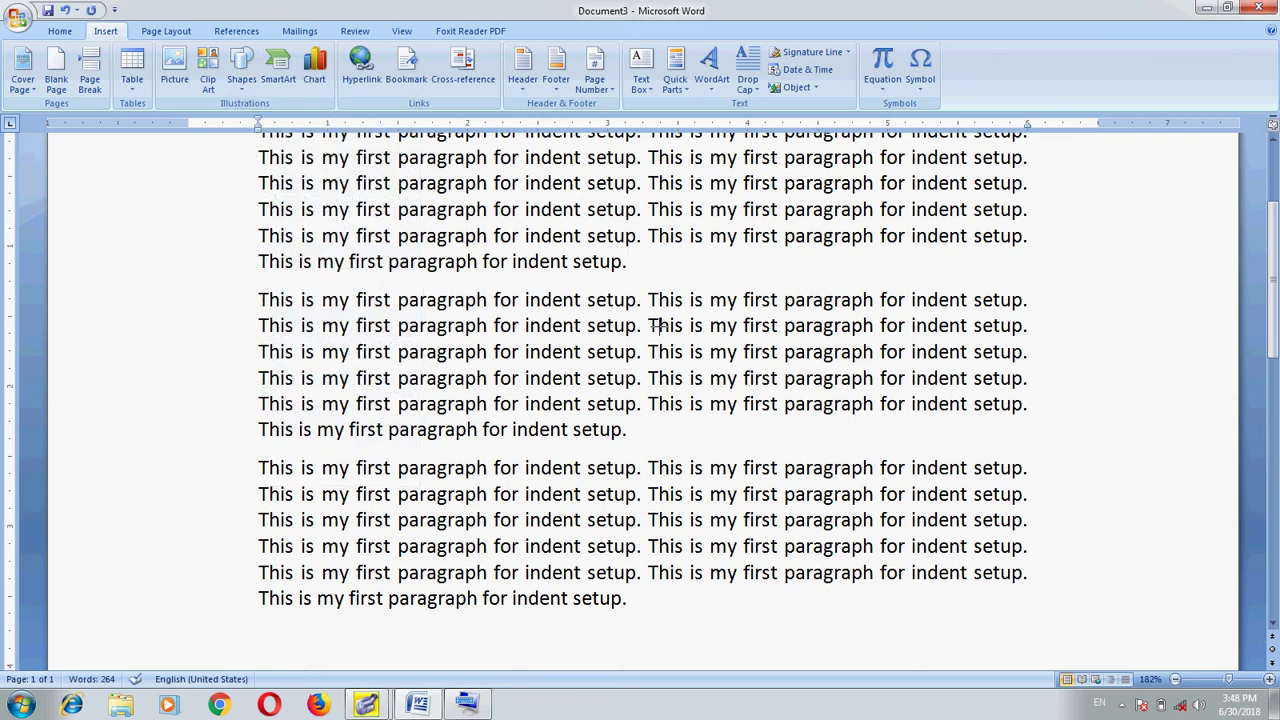
left_click_drag(312, 286, 653, 404)
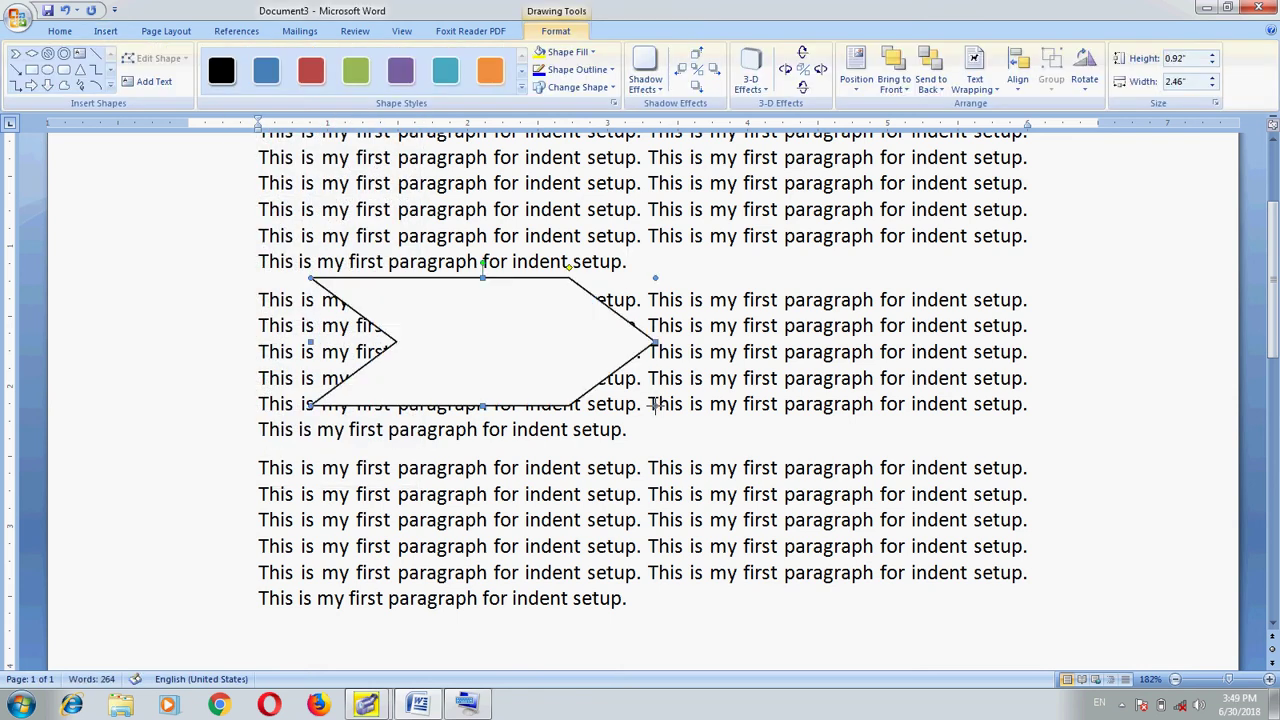
left_click(440, 72)
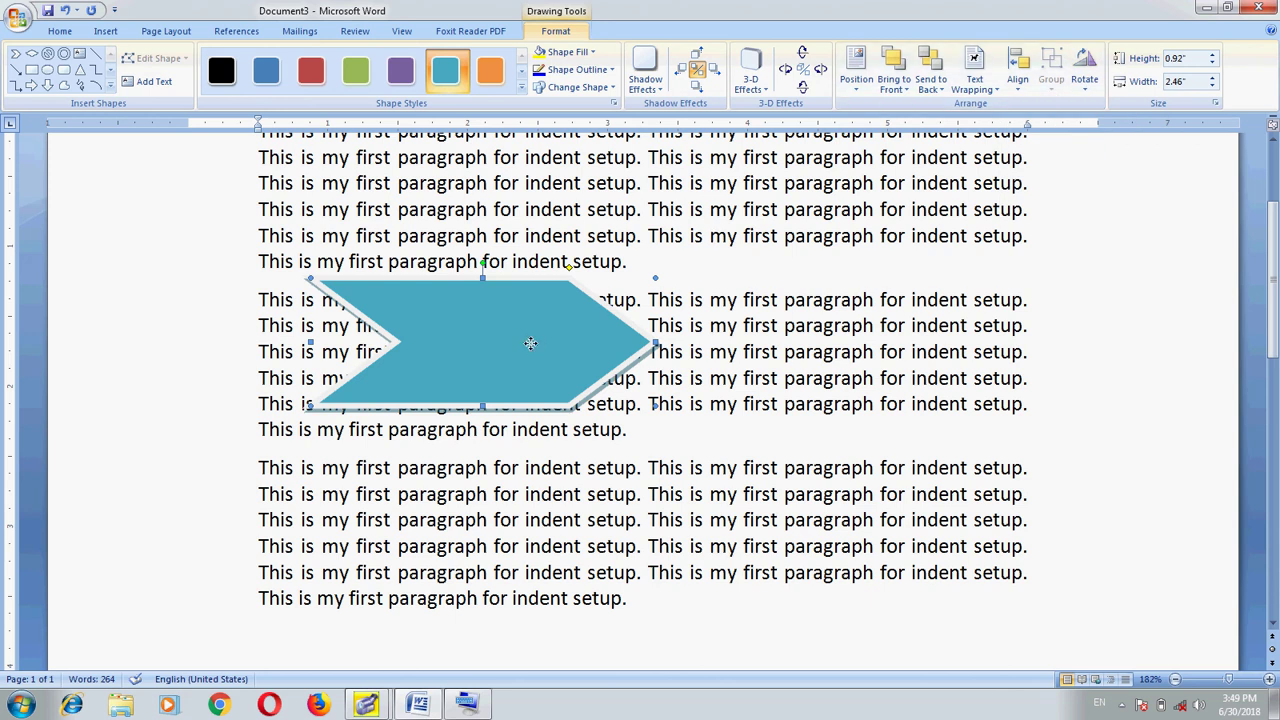
Step: Duplicate the chevron twice with Ctrl+D and drag the copies right and toward the middle
key("ctrl+d")
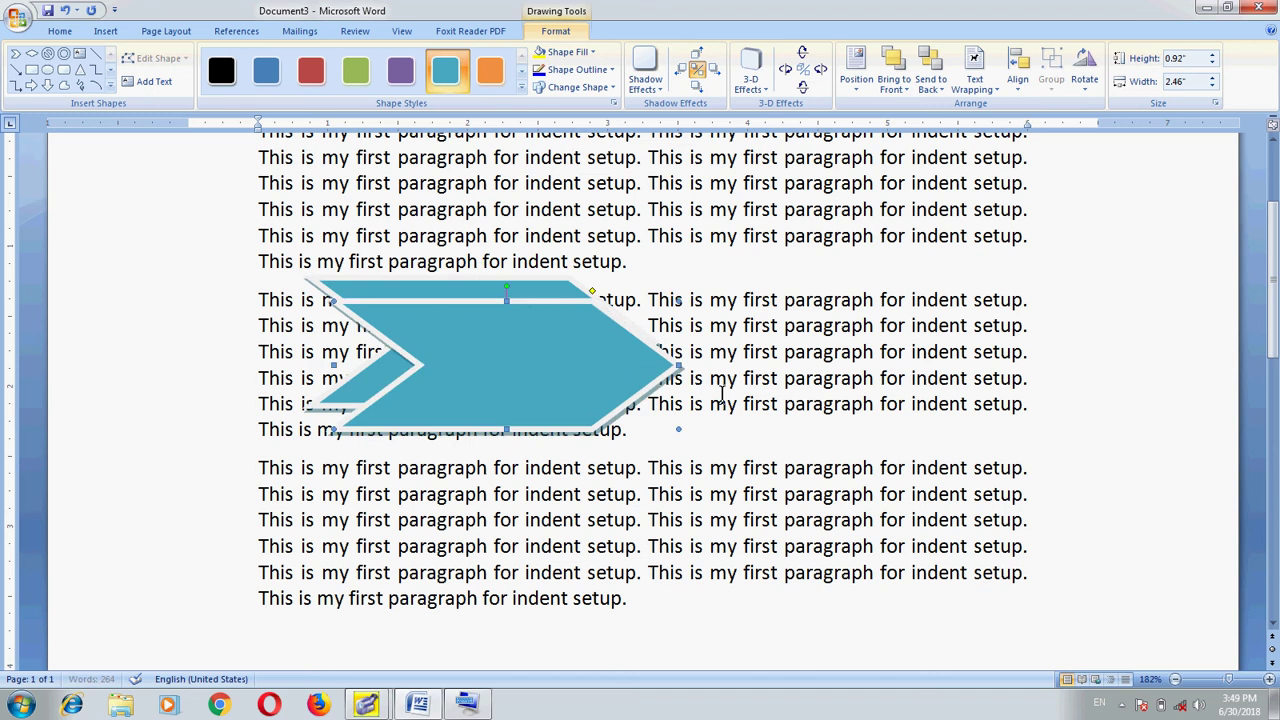
key("ctrl+d")
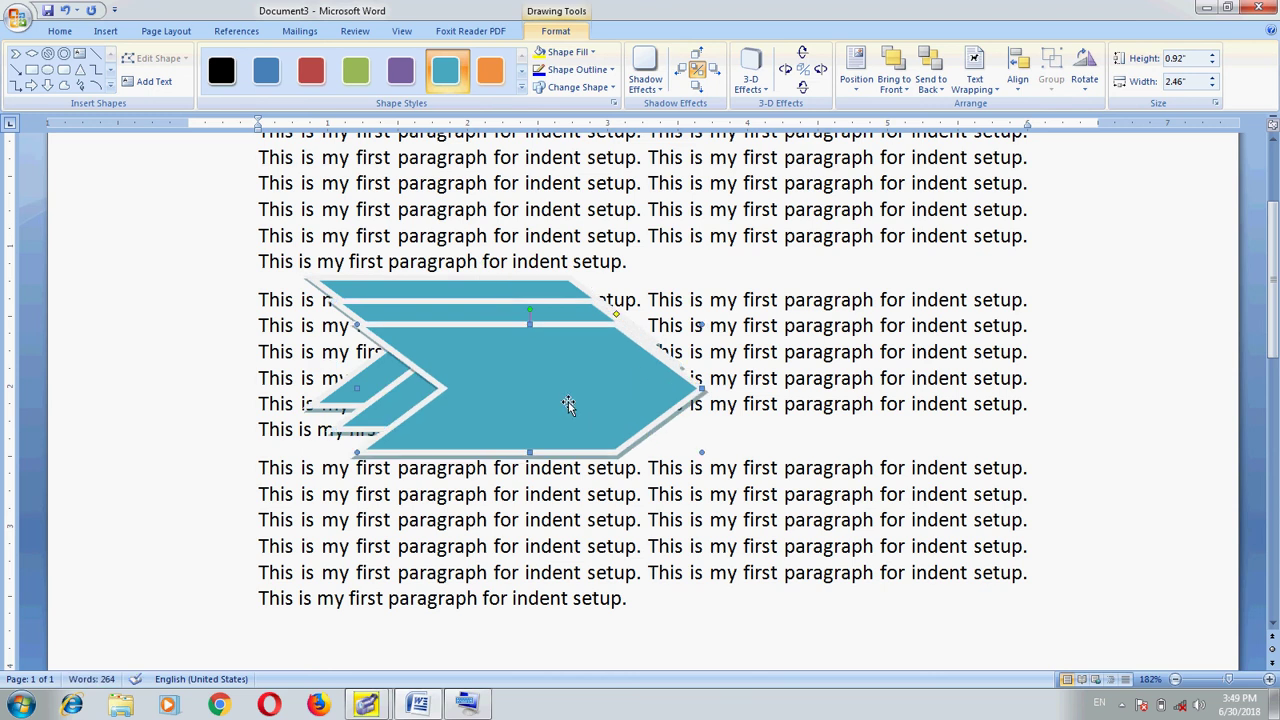
left_click_drag(567, 404, 1005, 372)
left_click_drag(571, 376, 755, 358)
Step: Arrange the three chevrons in a staggered row: left edge, raised middle, right
left_click(358, 305)
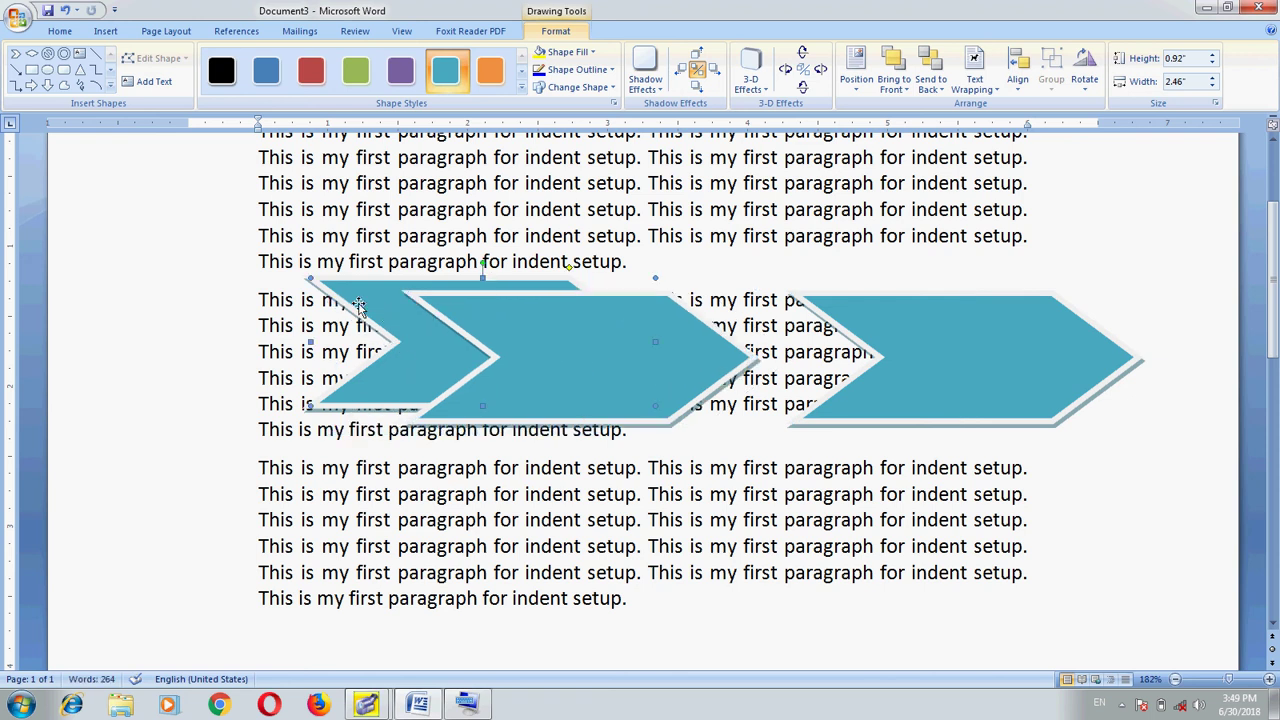
left_click_drag(358, 305, 196, 312)
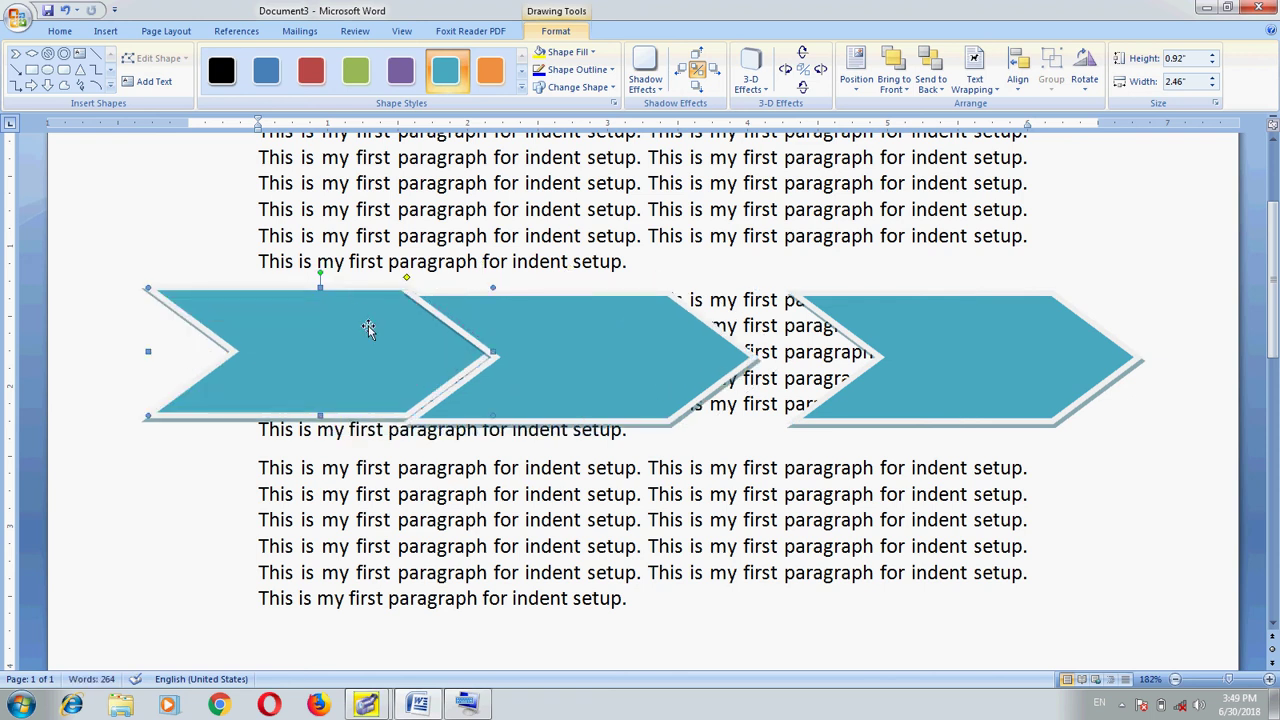
left_click_drag(543, 334, 600, 330)
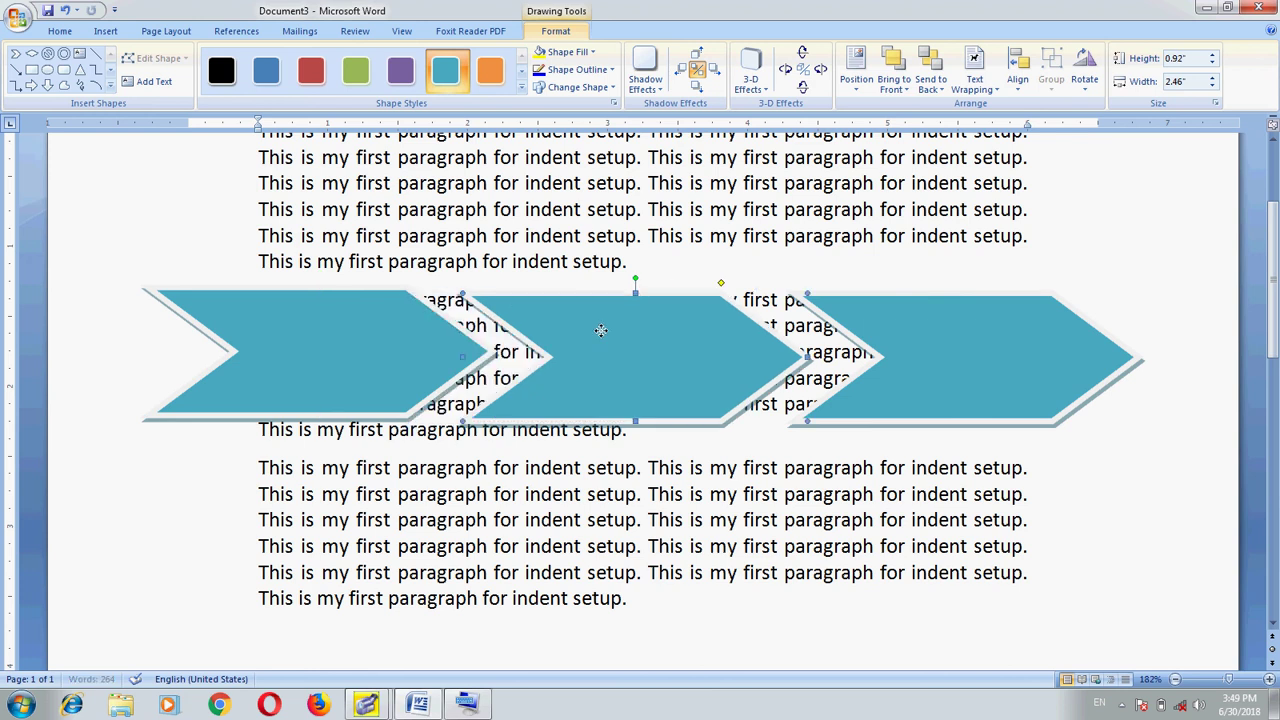
mouse_move(640, 341)
left_mouse_down()
mouse_move(549, 343)
mouse_move(549, 288)
left_mouse_up()
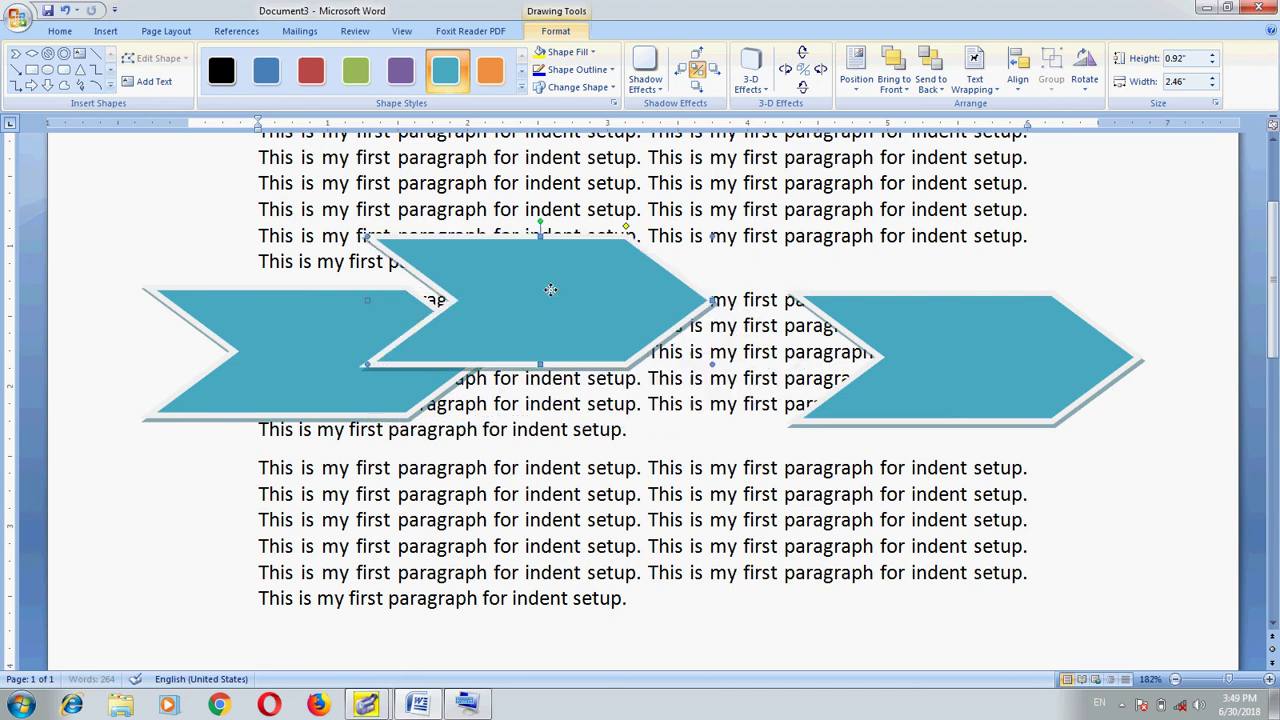
left_click(207, 409)
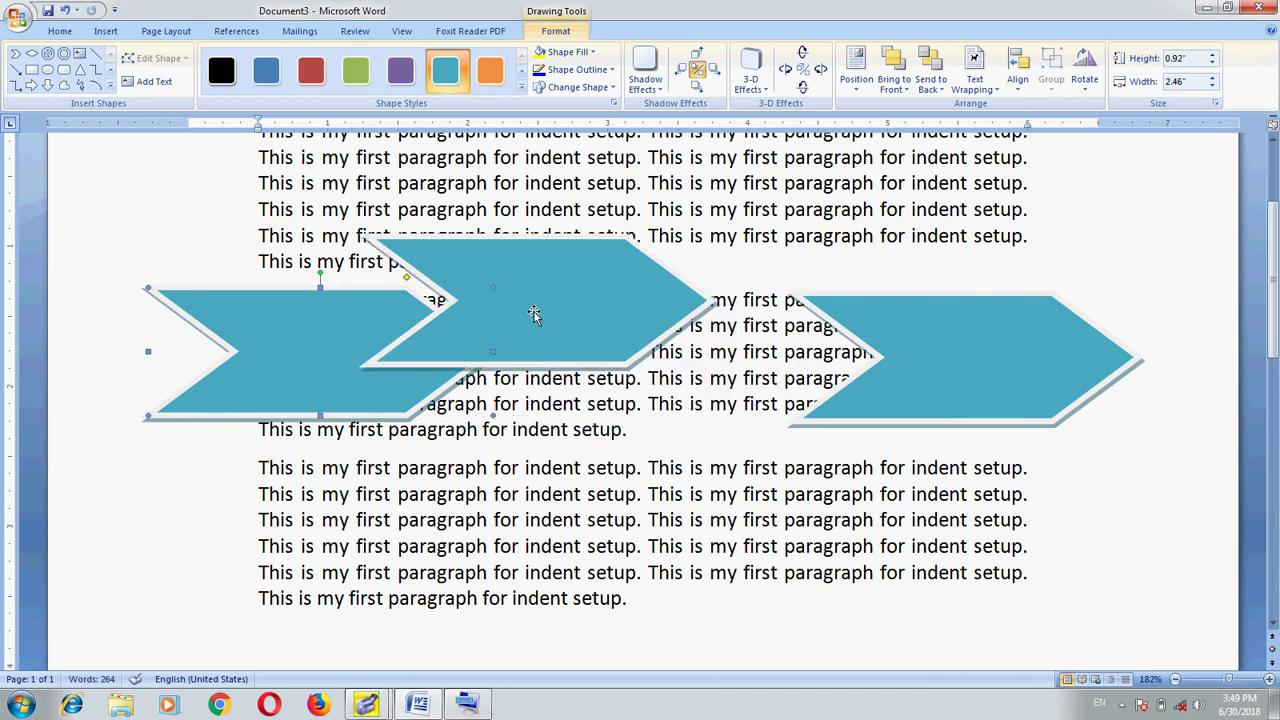
left_click(858, 72)
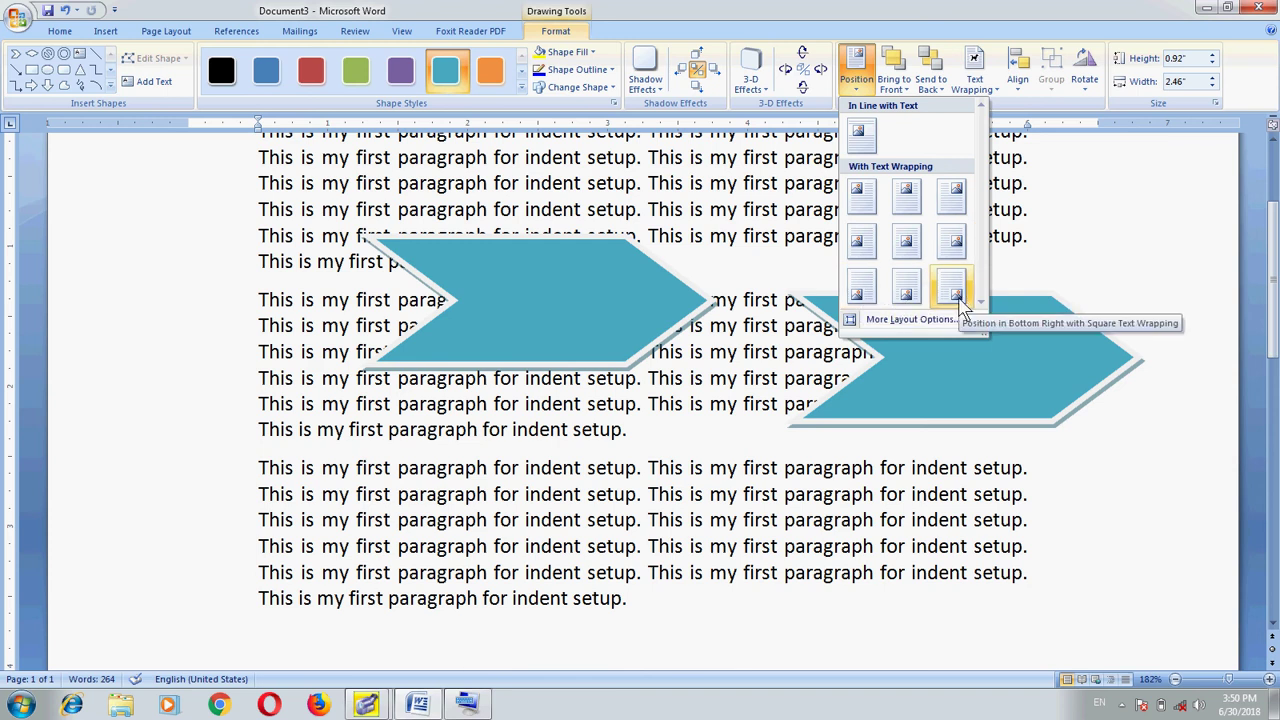
Step: Pull the left and right chevrons inward toward the middle one
left_click(856, 70)
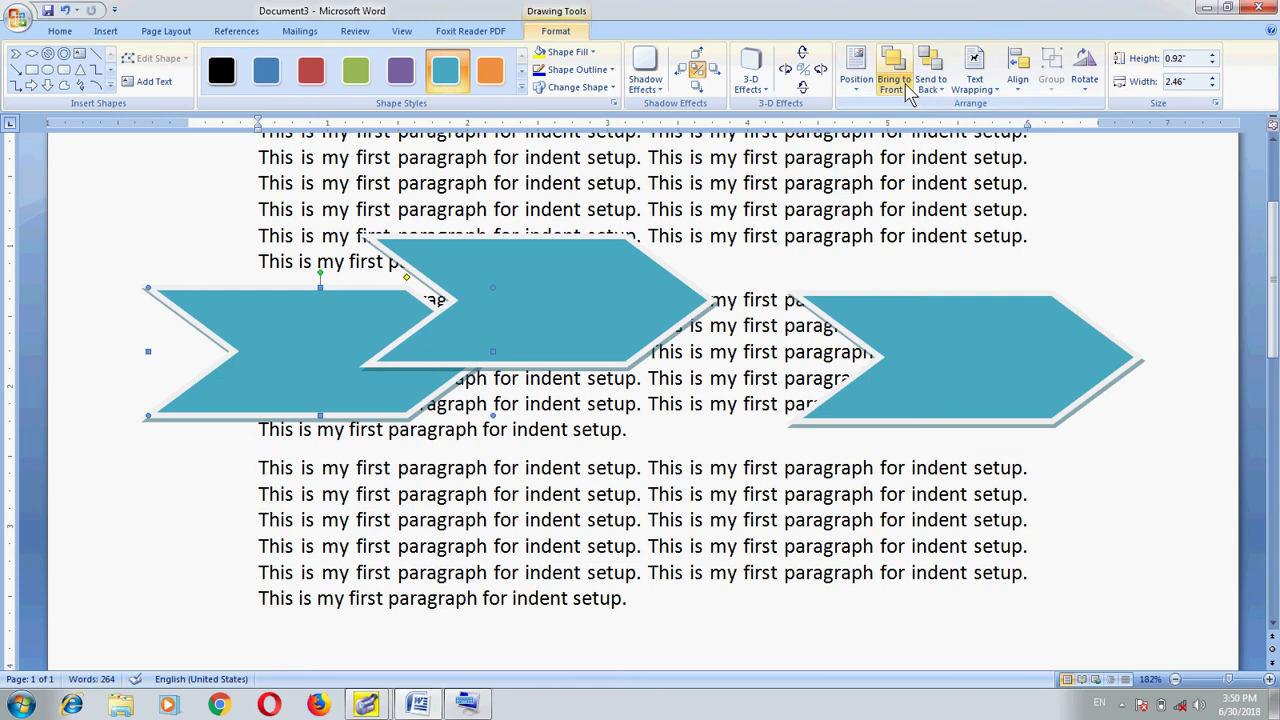
left_click(906, 90)
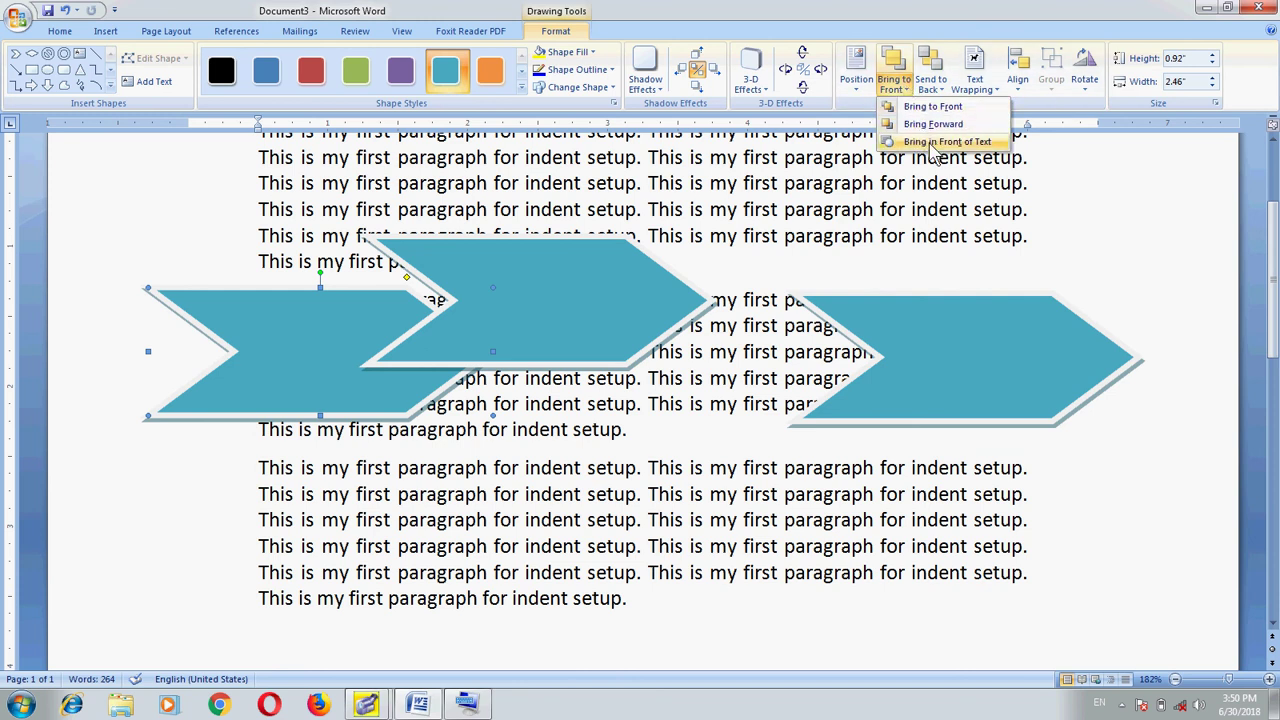
left_click(334, 337)
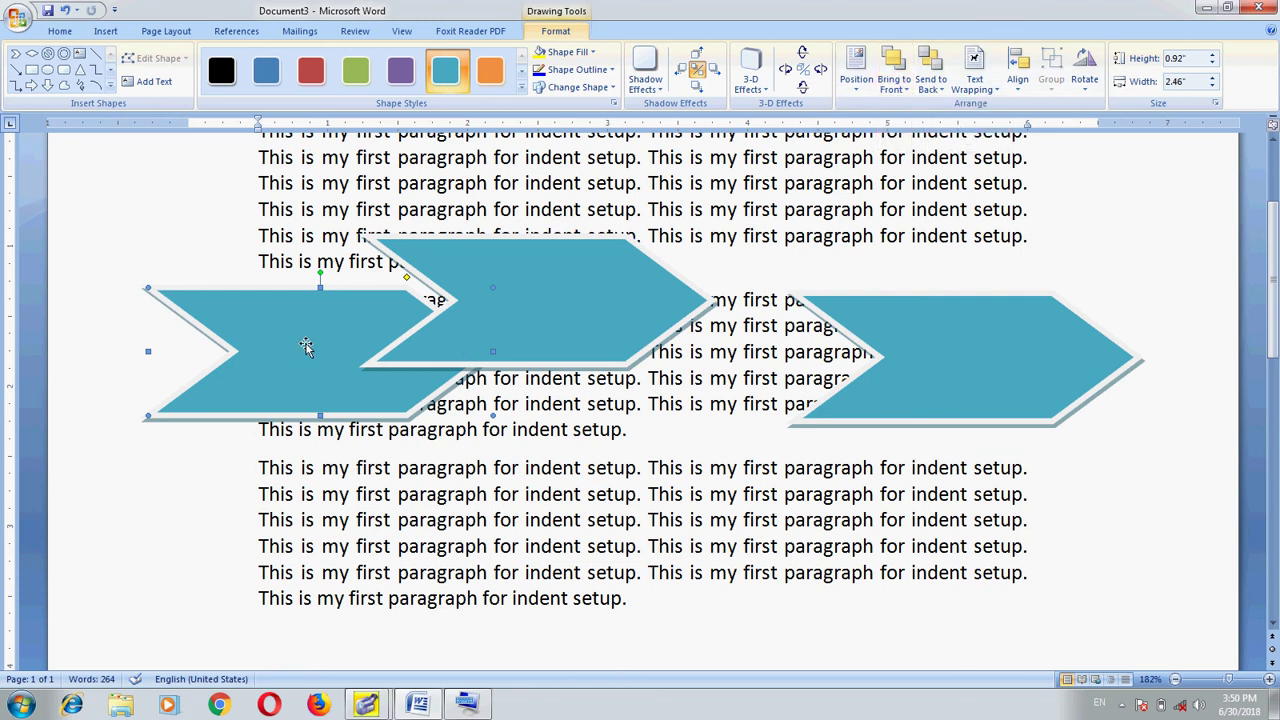
left_click_drag(306, 346, 390, 336)
left_click(893, 352)
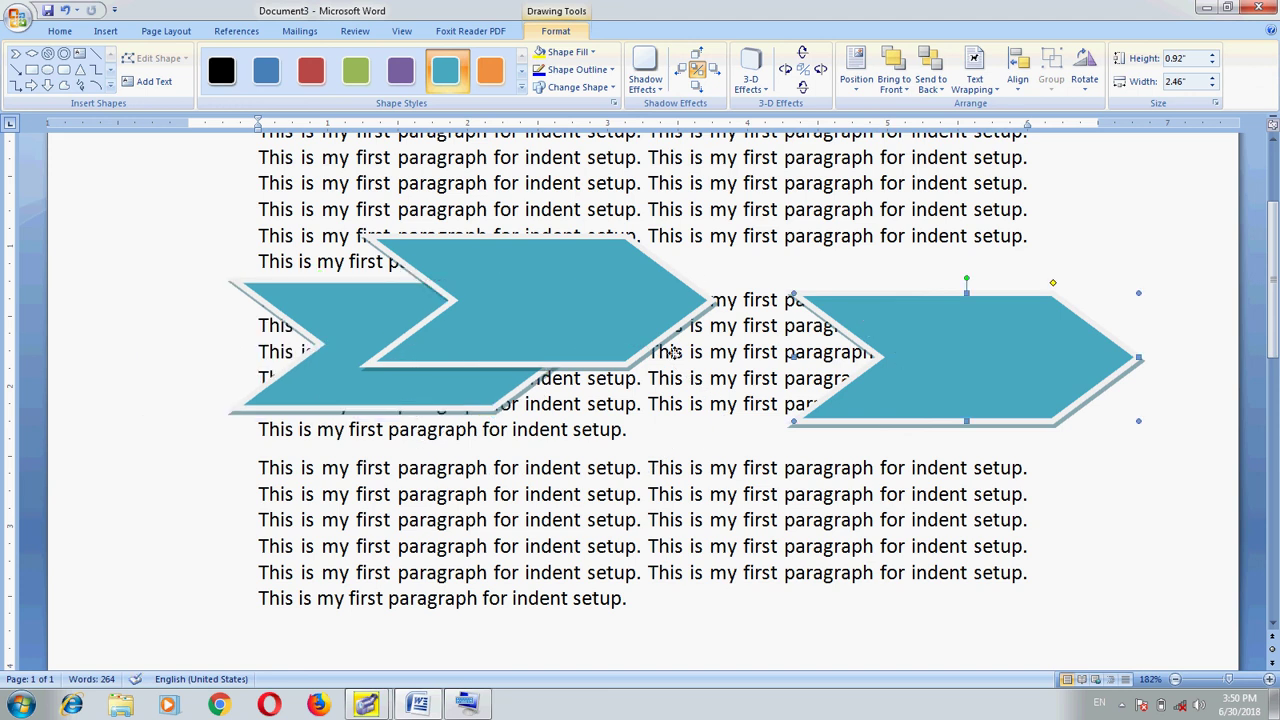
left_click_drag(698, 323, 700, 337)
Step: Turn the raised middle chevron green with the green Shape Style
left_click(551, 266)
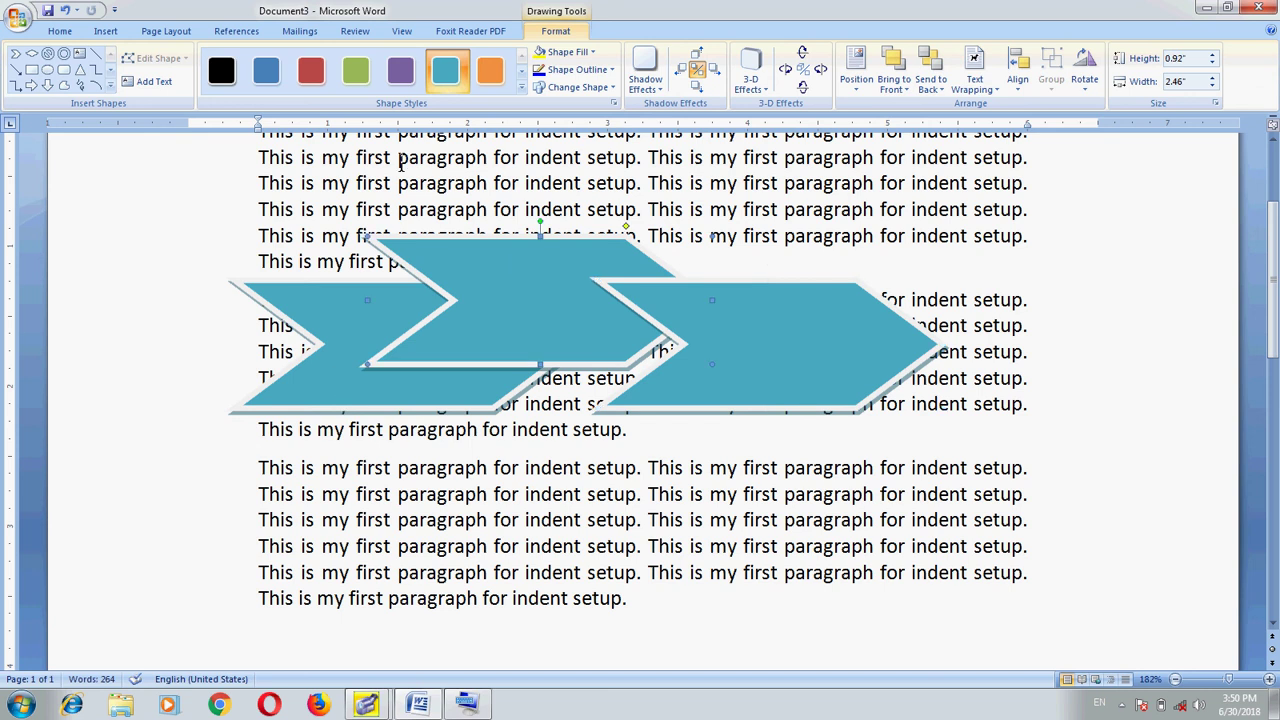
left_click(355, 70)
left_click(772, 358)
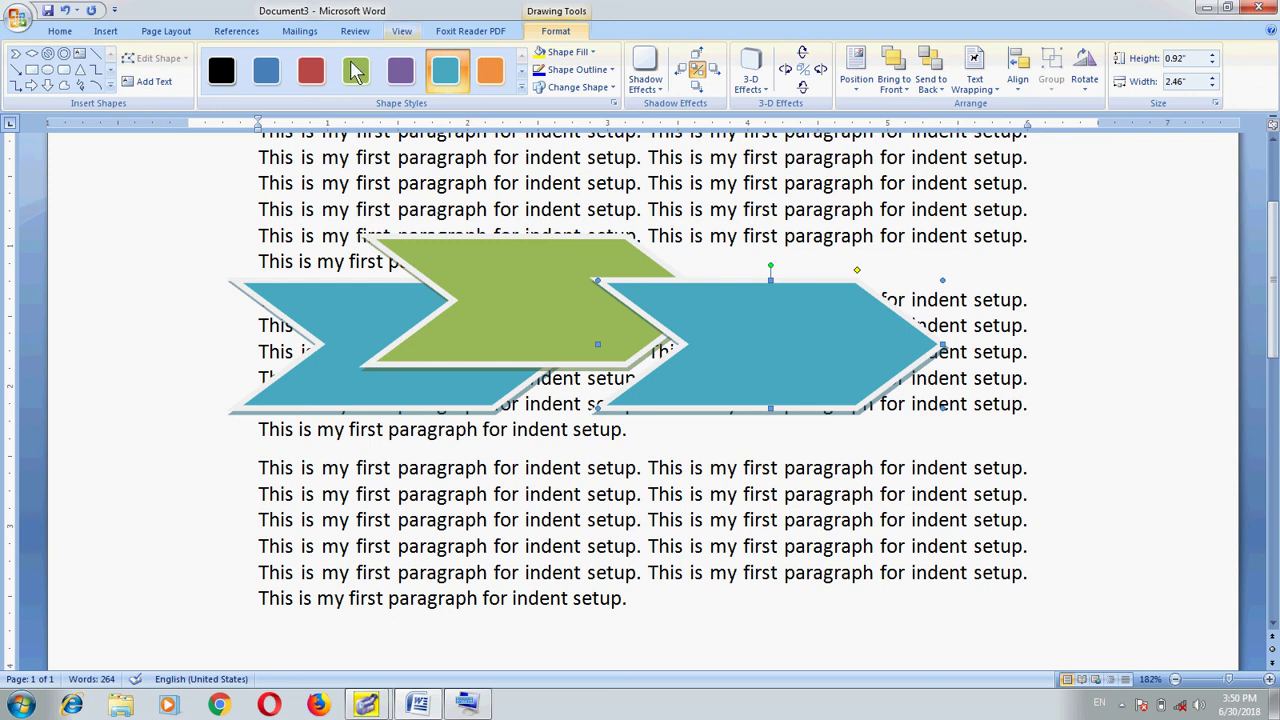
Step: Make the right chevron orange, bring the teal one to front, and slide the orange left
left_click(490, 70)
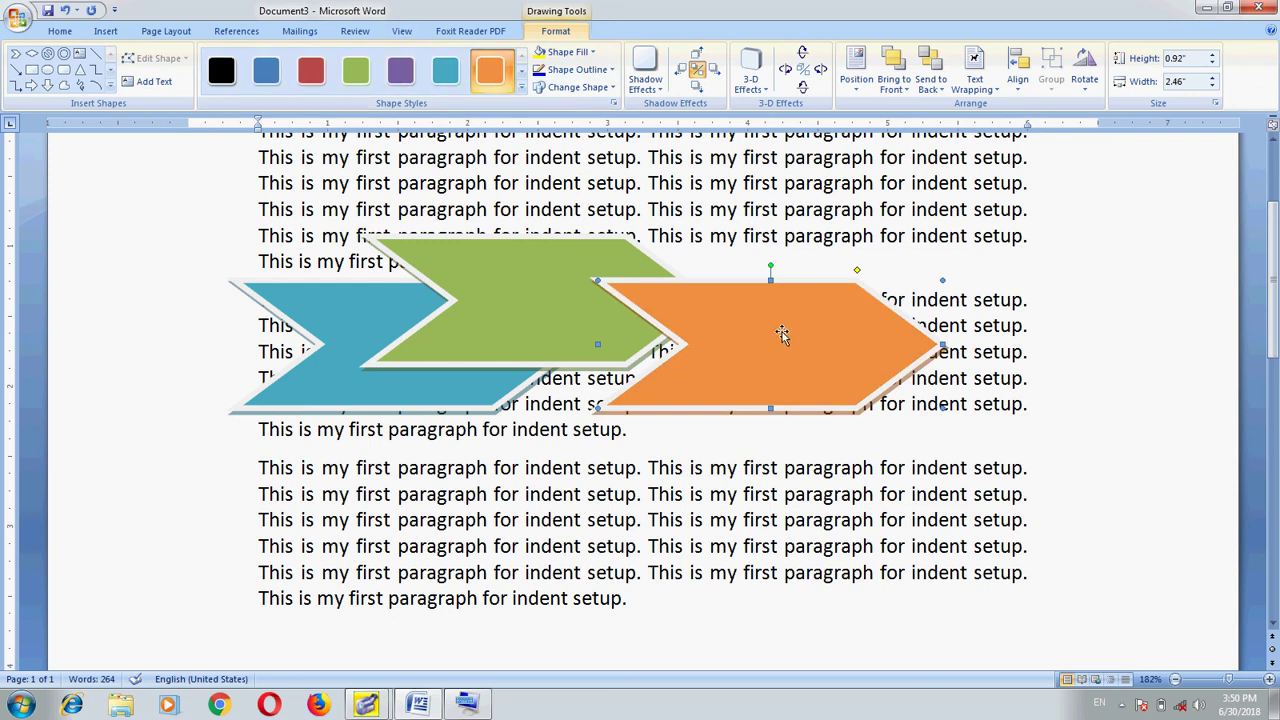
left_click(422, 331)
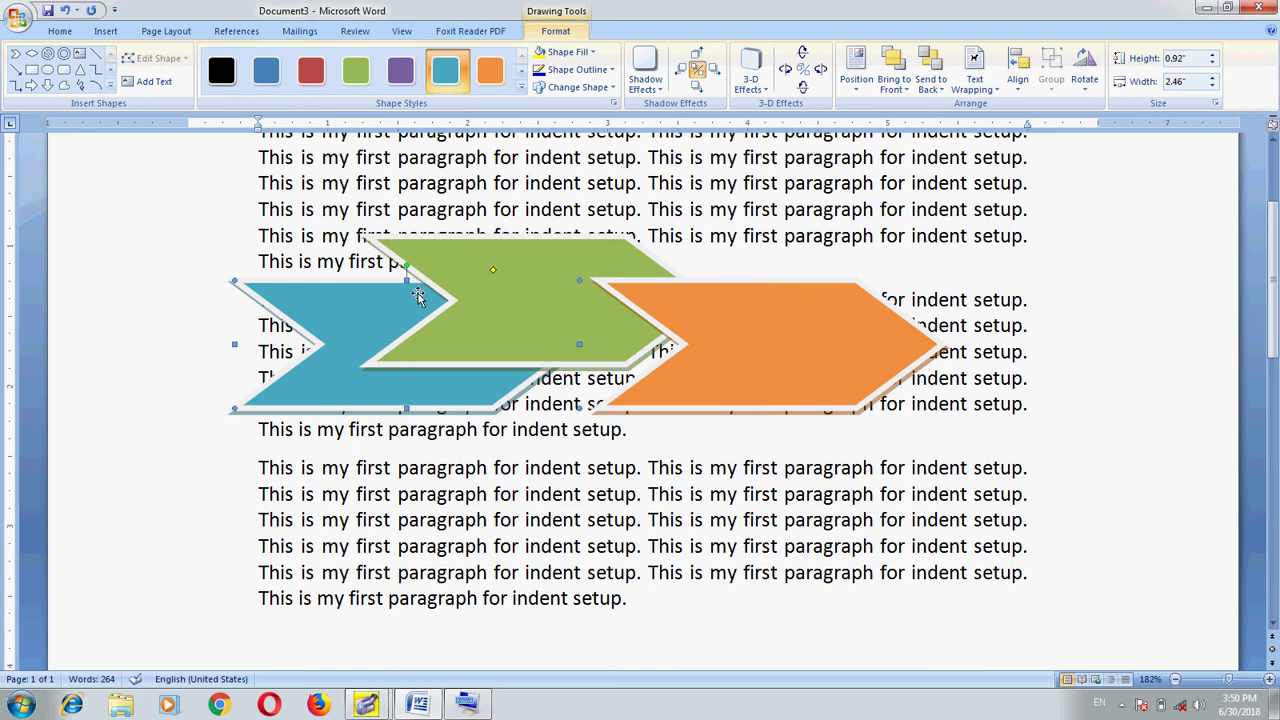
left_click(906, 86)
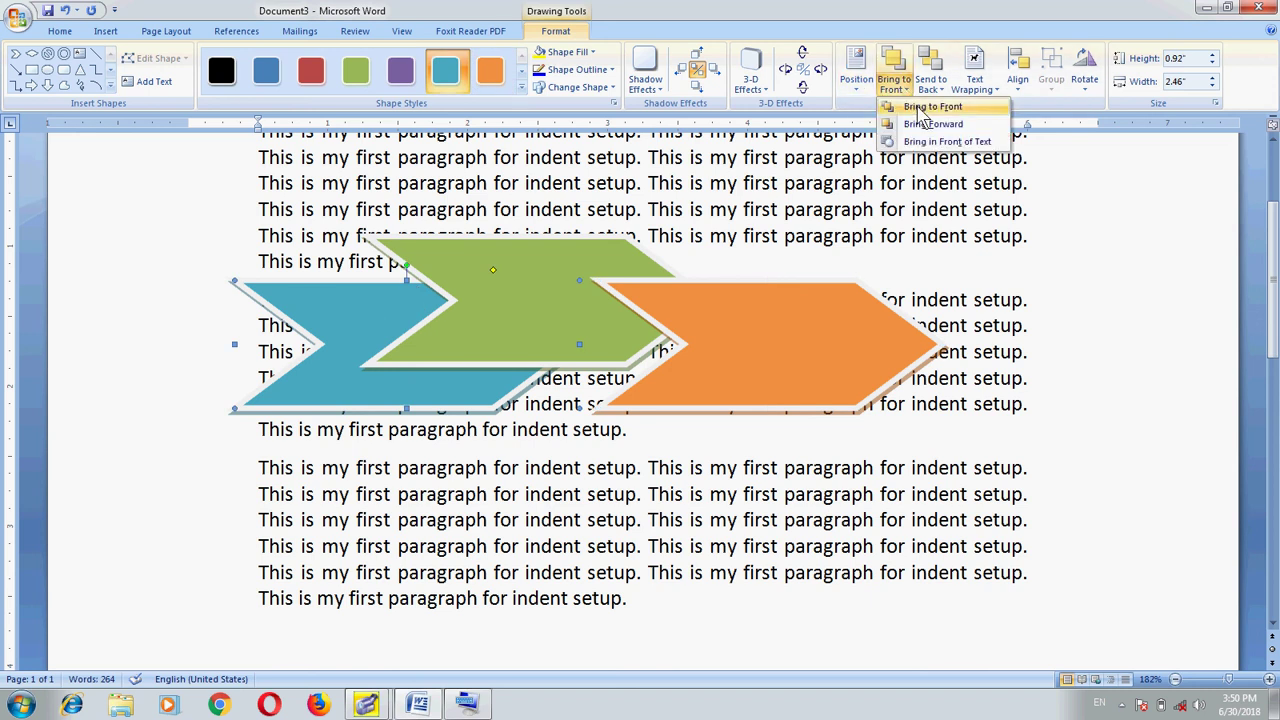
left_click(932, 108)
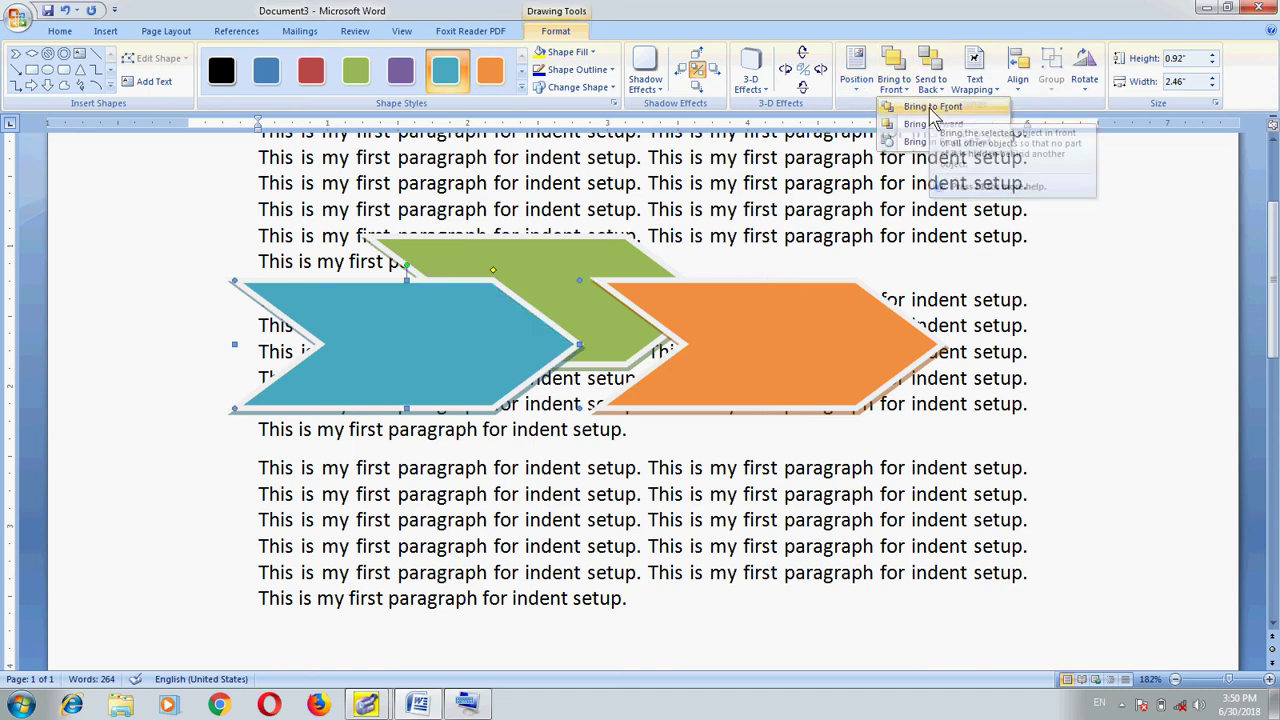
left_click(765, 328)
left_click_drag(637, 326, 651, 365)
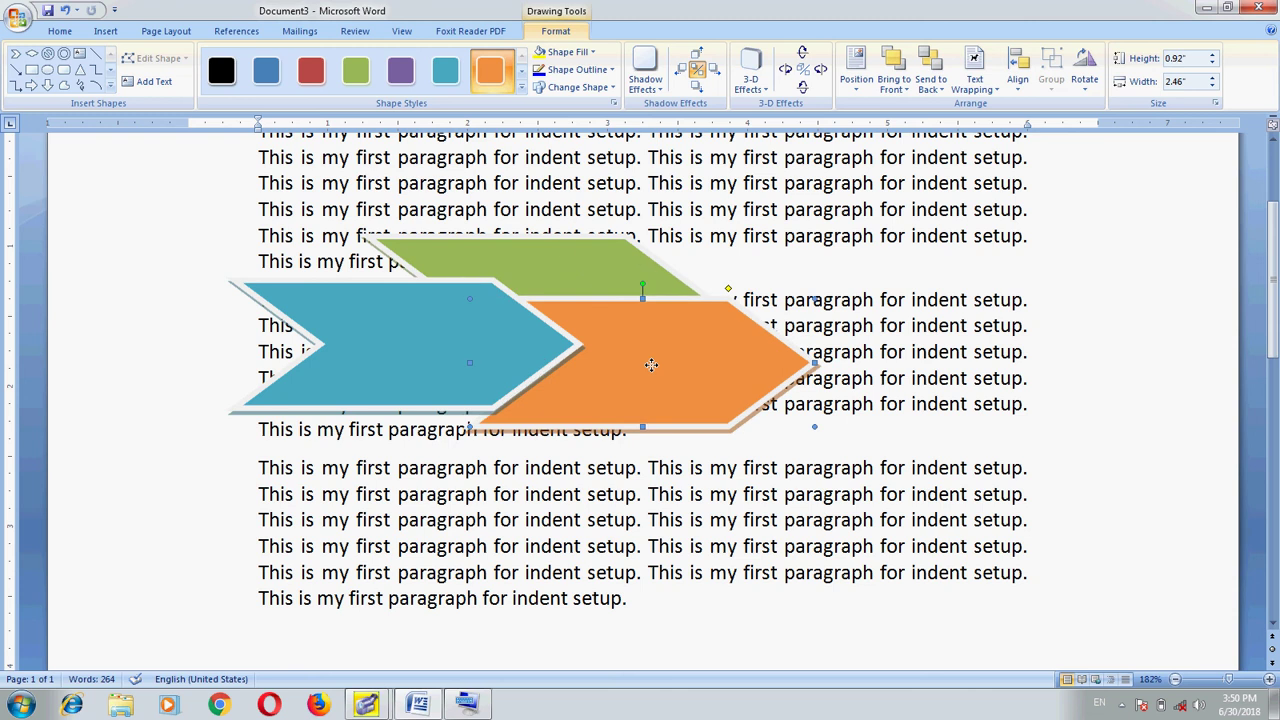
Step: Bring the teal chevron one layer forward and shift it slightly right
left_click(423, 366)
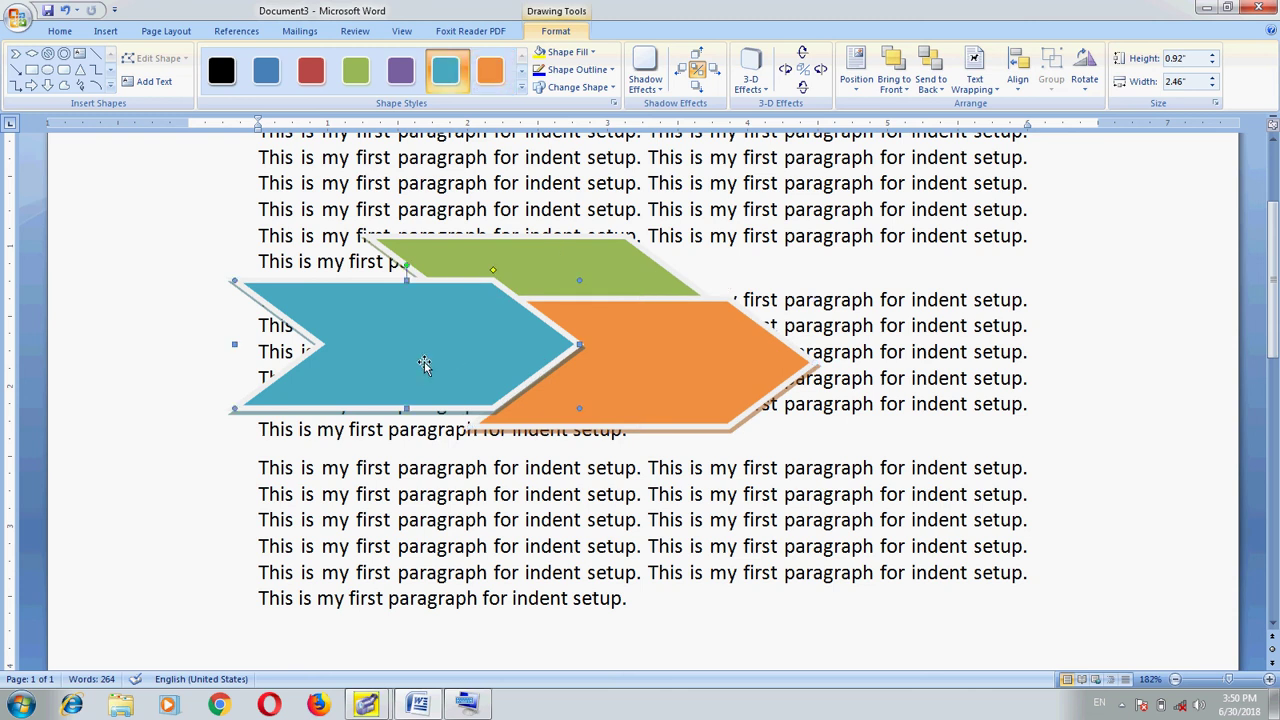
left_click(895, 89)
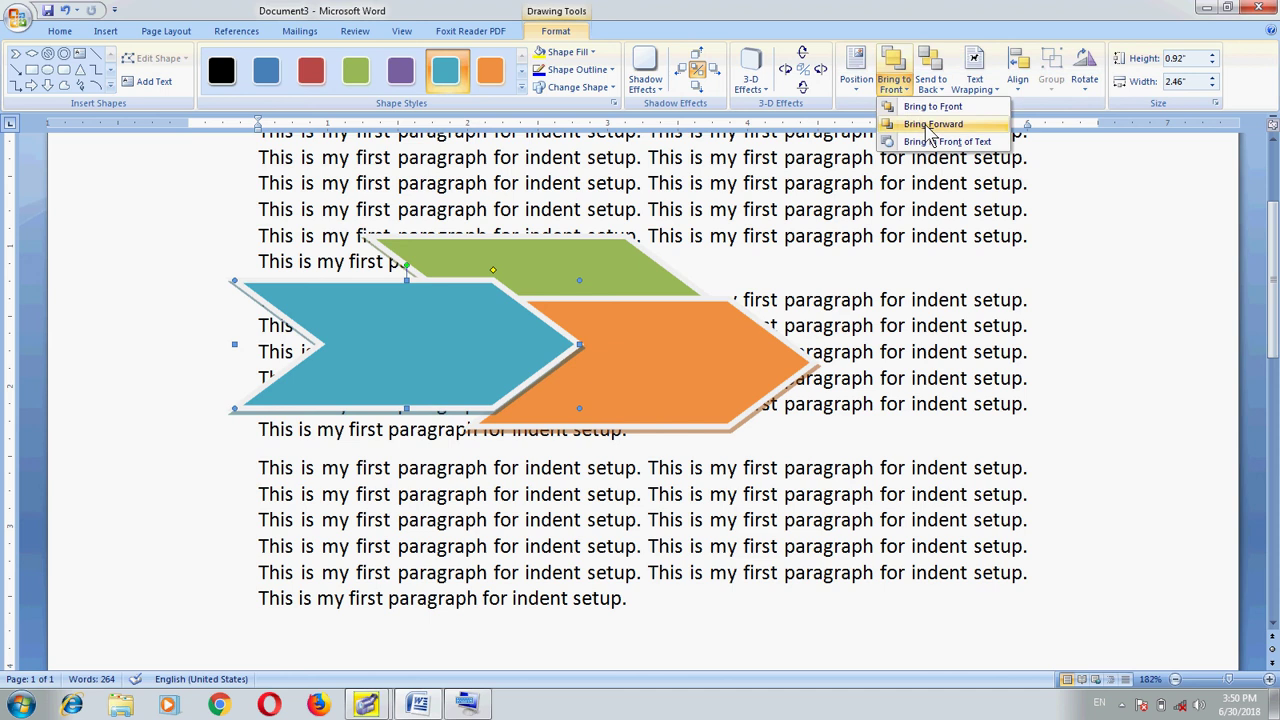
left_click(930, 125)
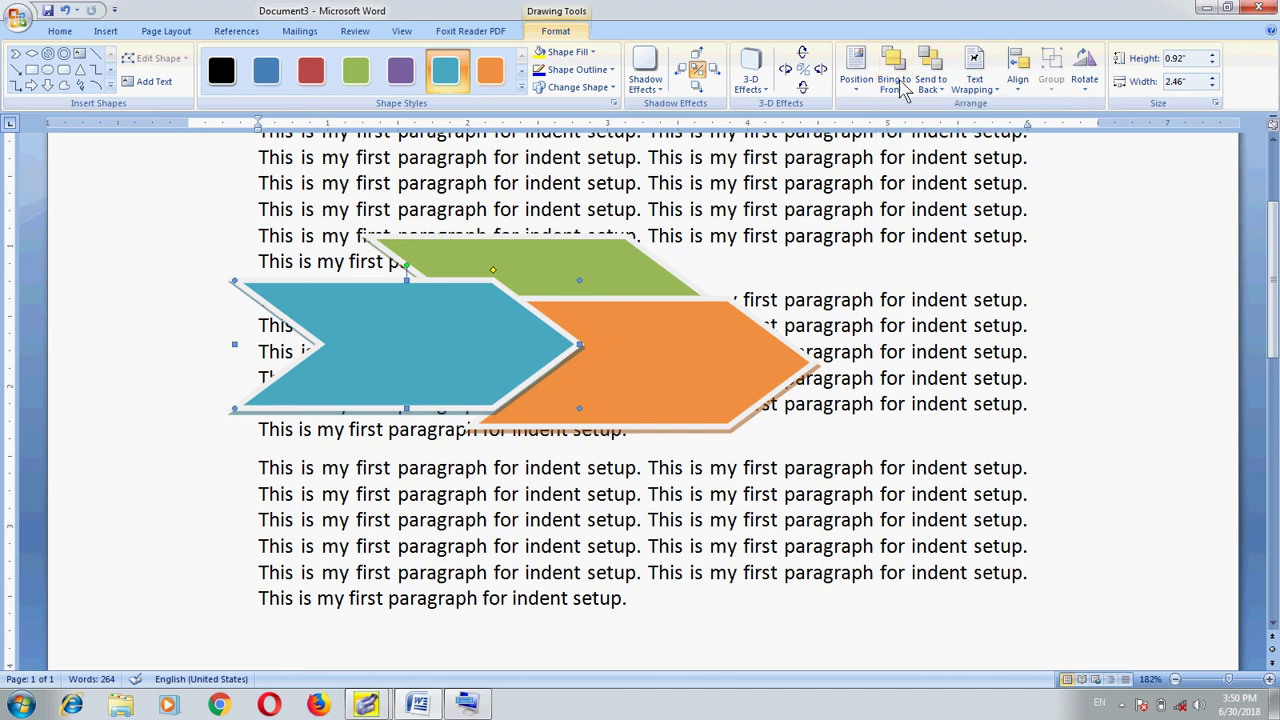
left_click(569, 265)
left_click_drag(491, 345, 532, 345)
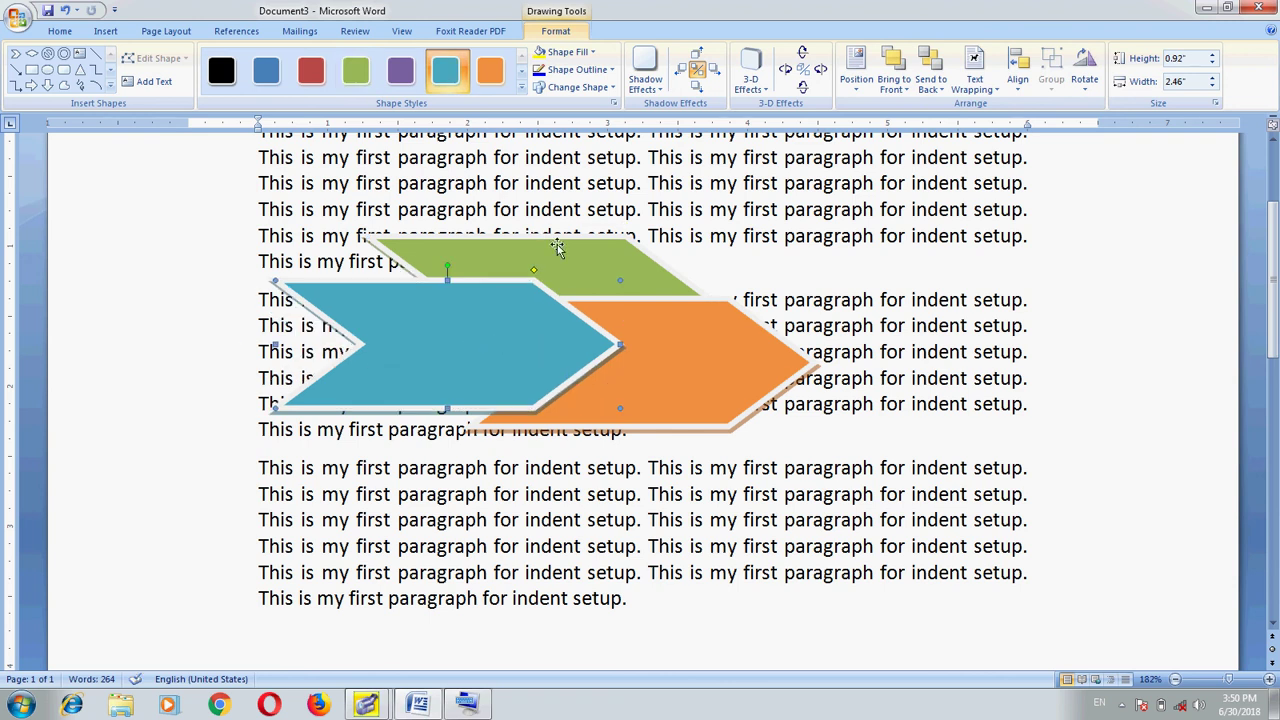
Step: Move the green chevron up-right, bring it forward over the orange, and in front of text
left_click(590, 266)
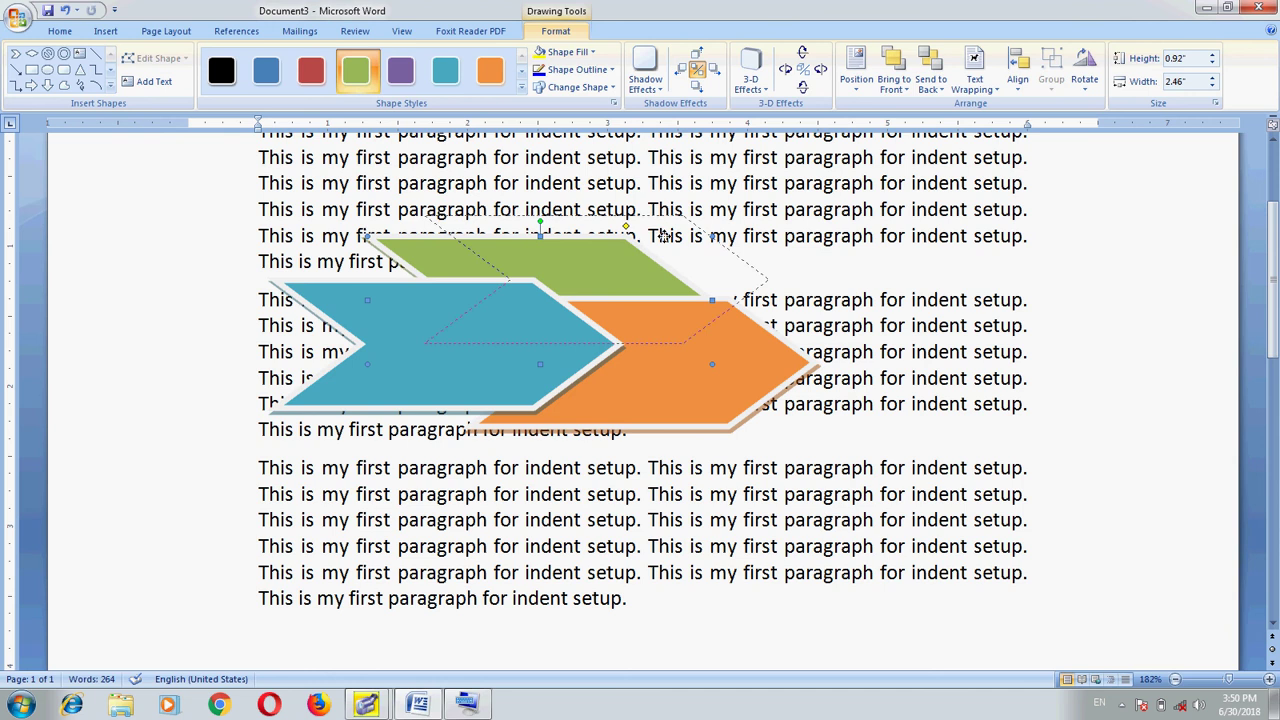
left_click_drag(664, 235, 665, 236)
left_click(905, 88)
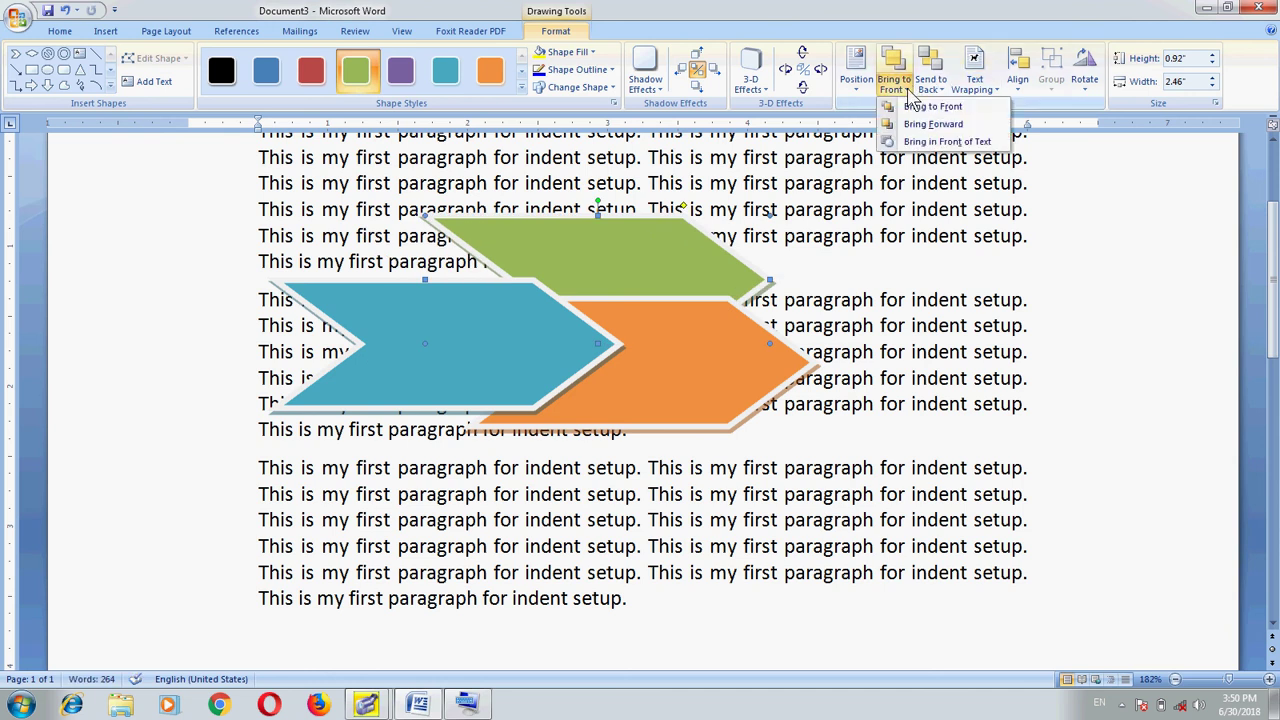
left_click(930, 124)
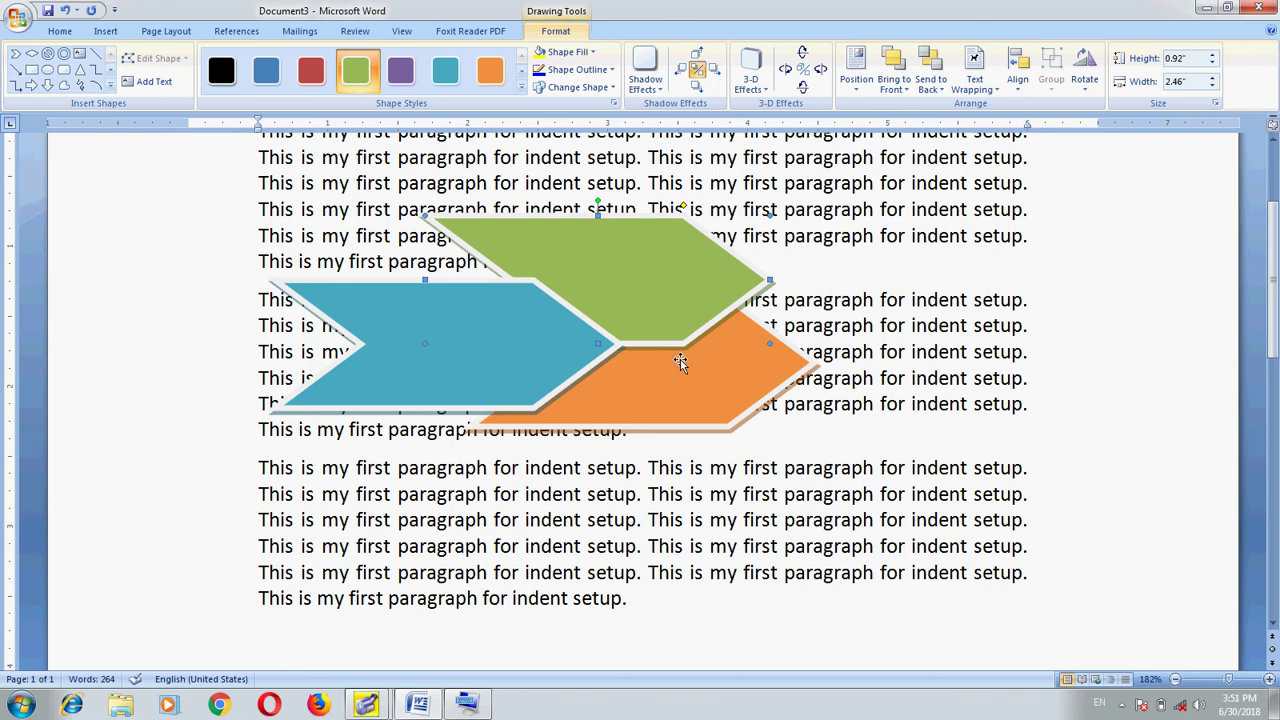
left_click(905, 88)
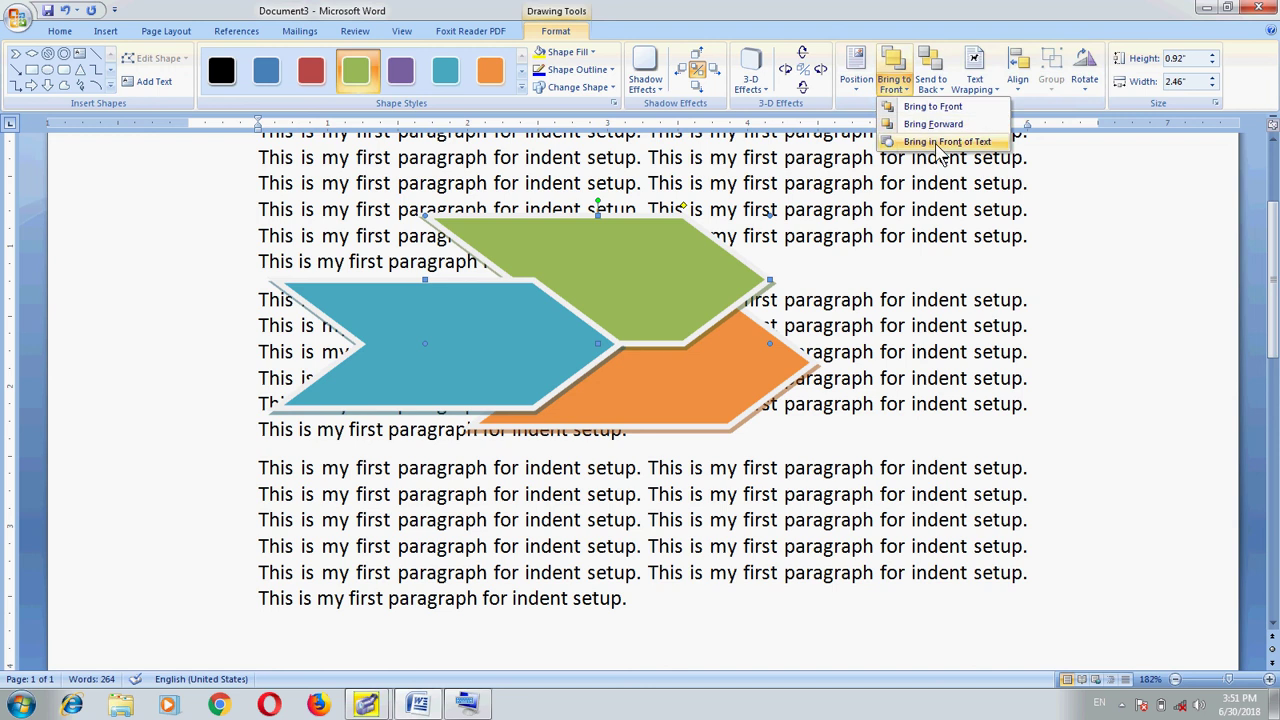
left_click(937, 144)
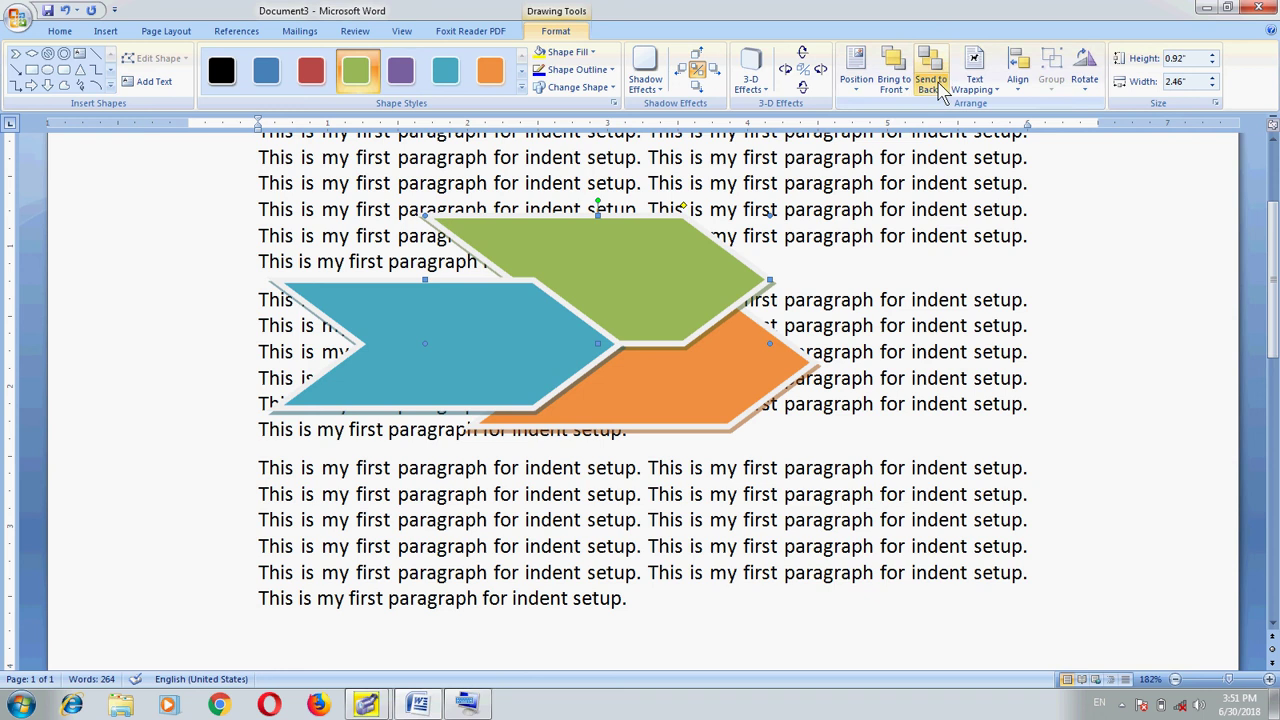
Step: Send the green chevron behind the text, then bring it back in front of the text
left_click(930, 86)
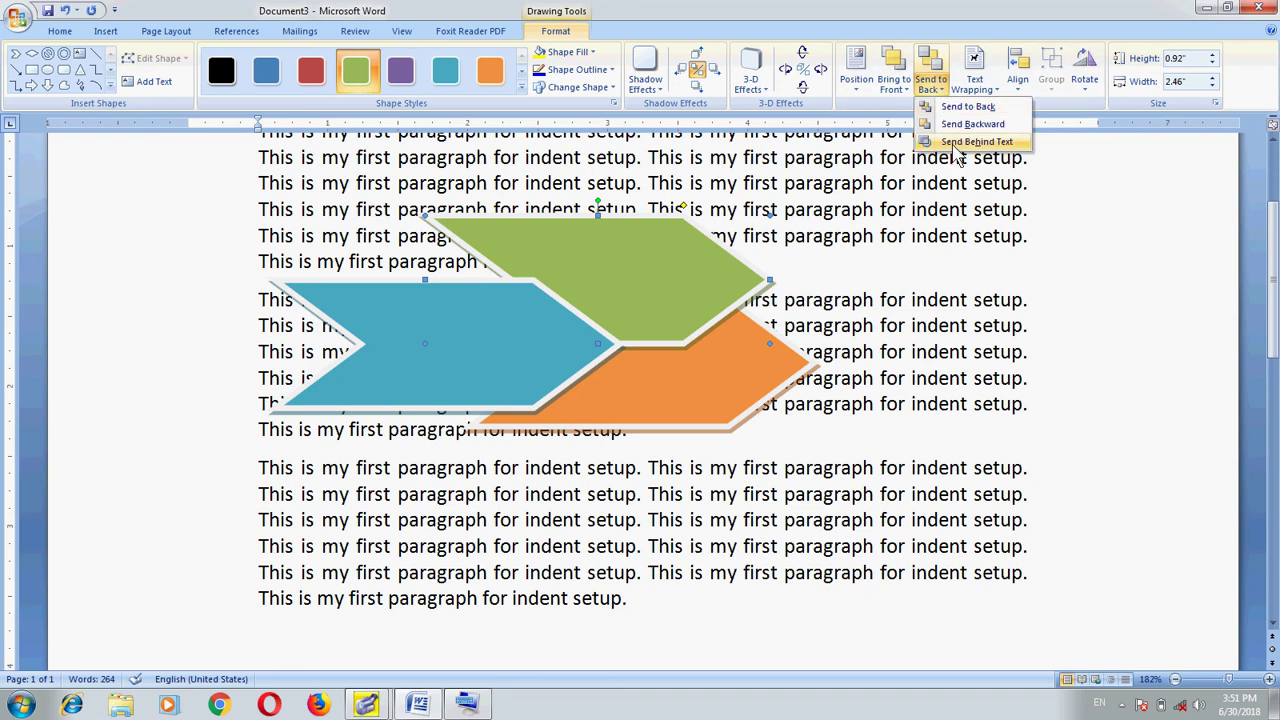
left_click(957, 145)
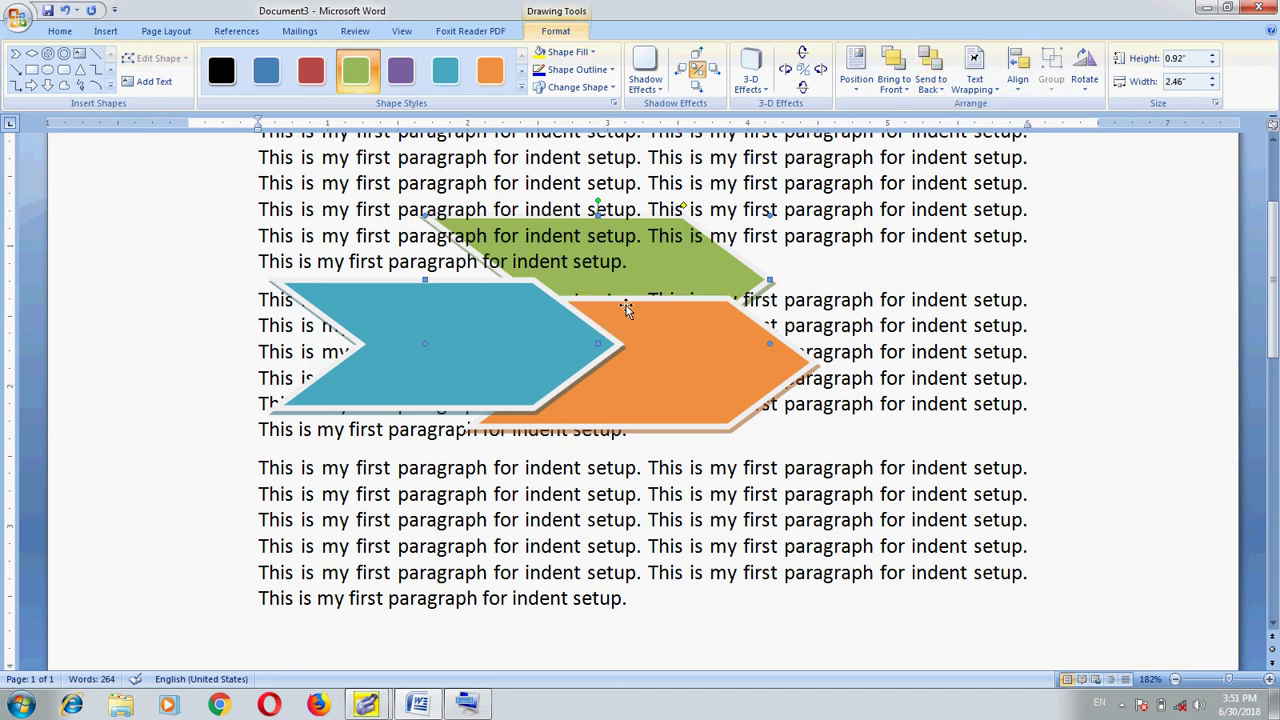
left_click(895, 86)
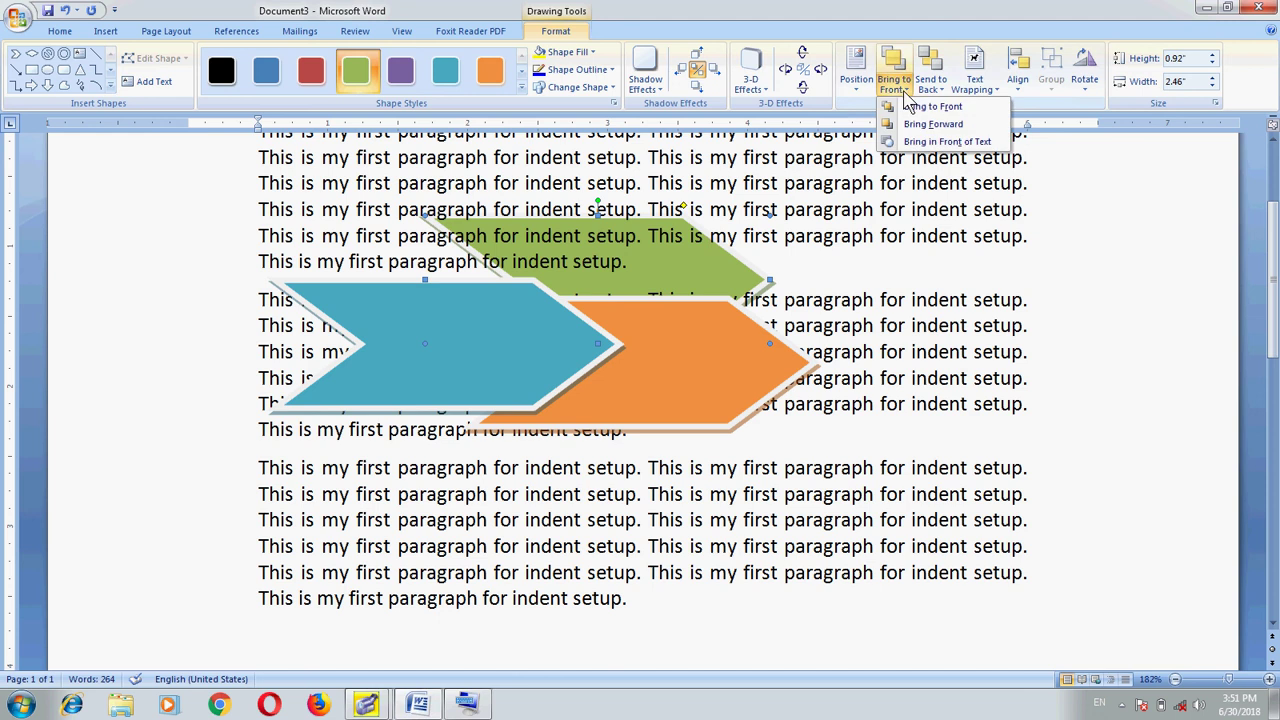
left_click(929, 144)
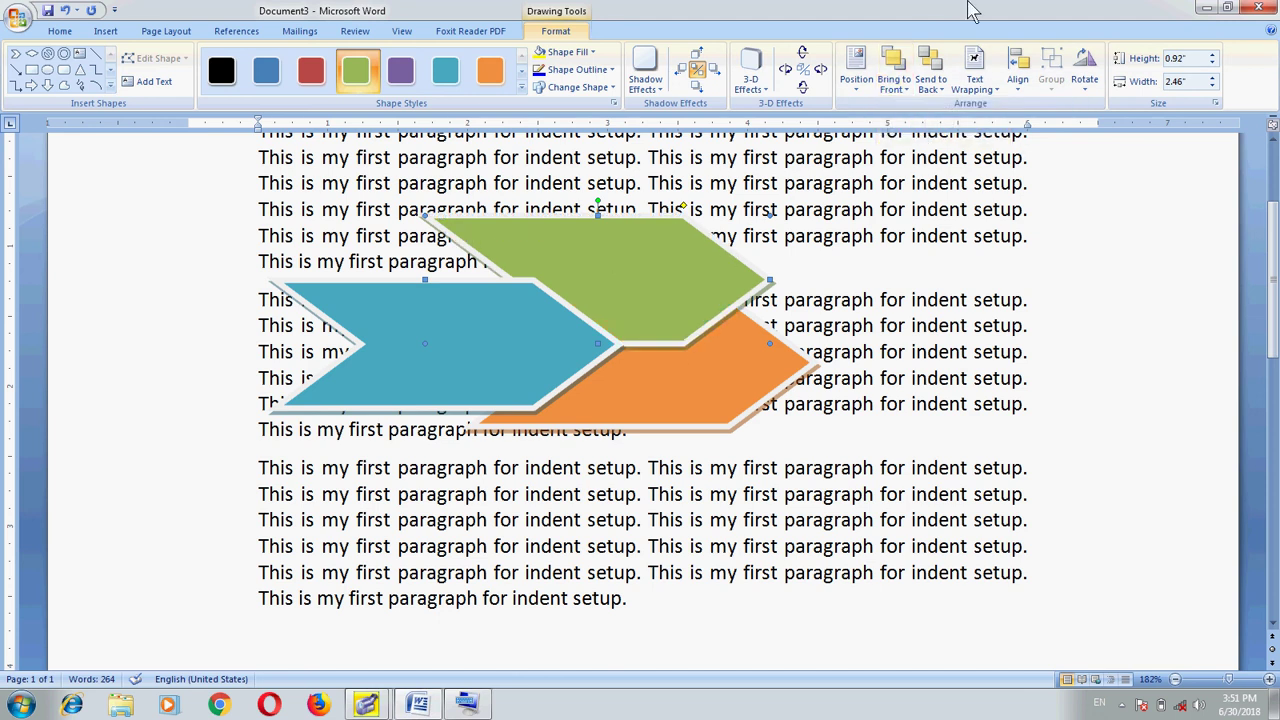
left_click(939, 95)
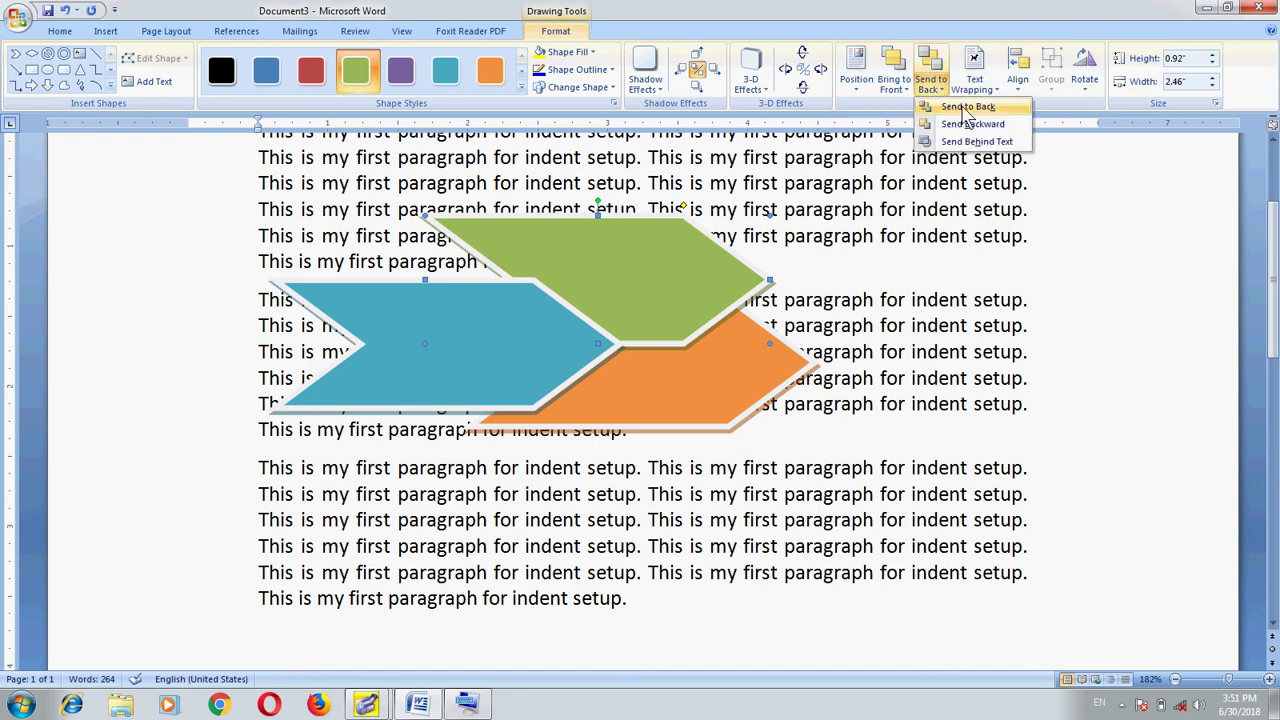
Step: Send the blue chevron backward behind the green one
left_click(483, 370)
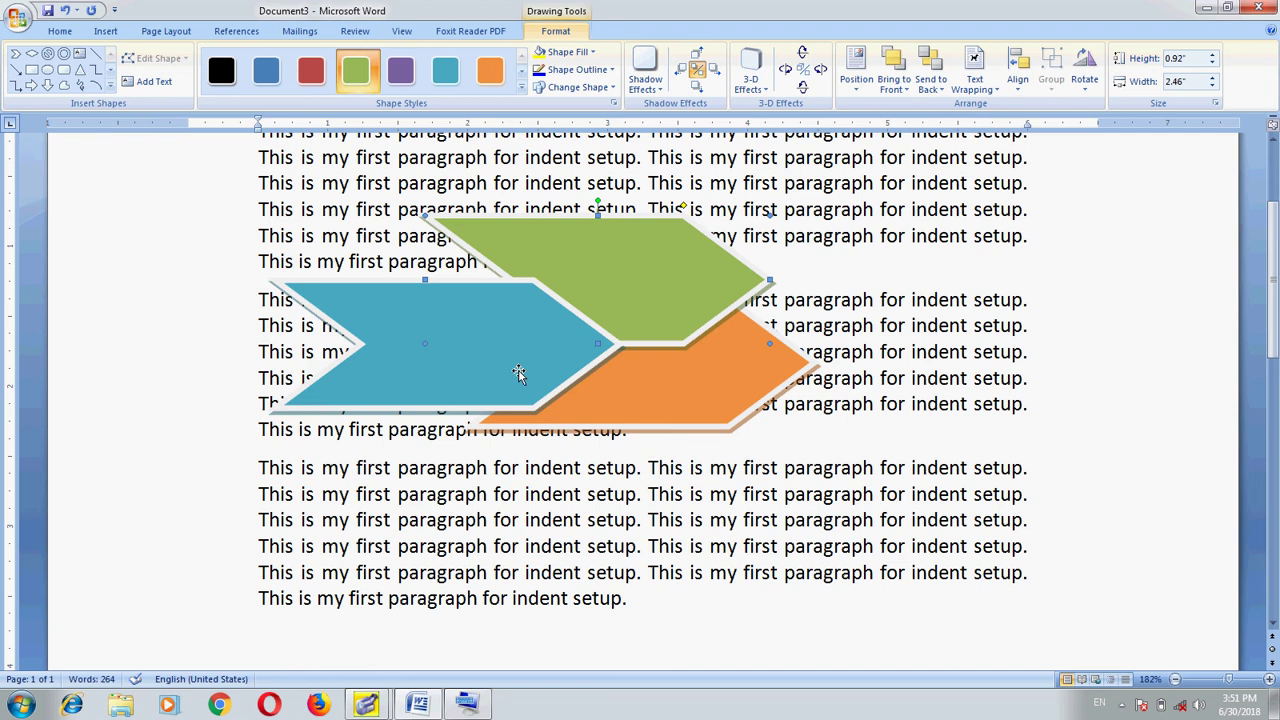
left_click(525, 372)
left_click(935, 85)
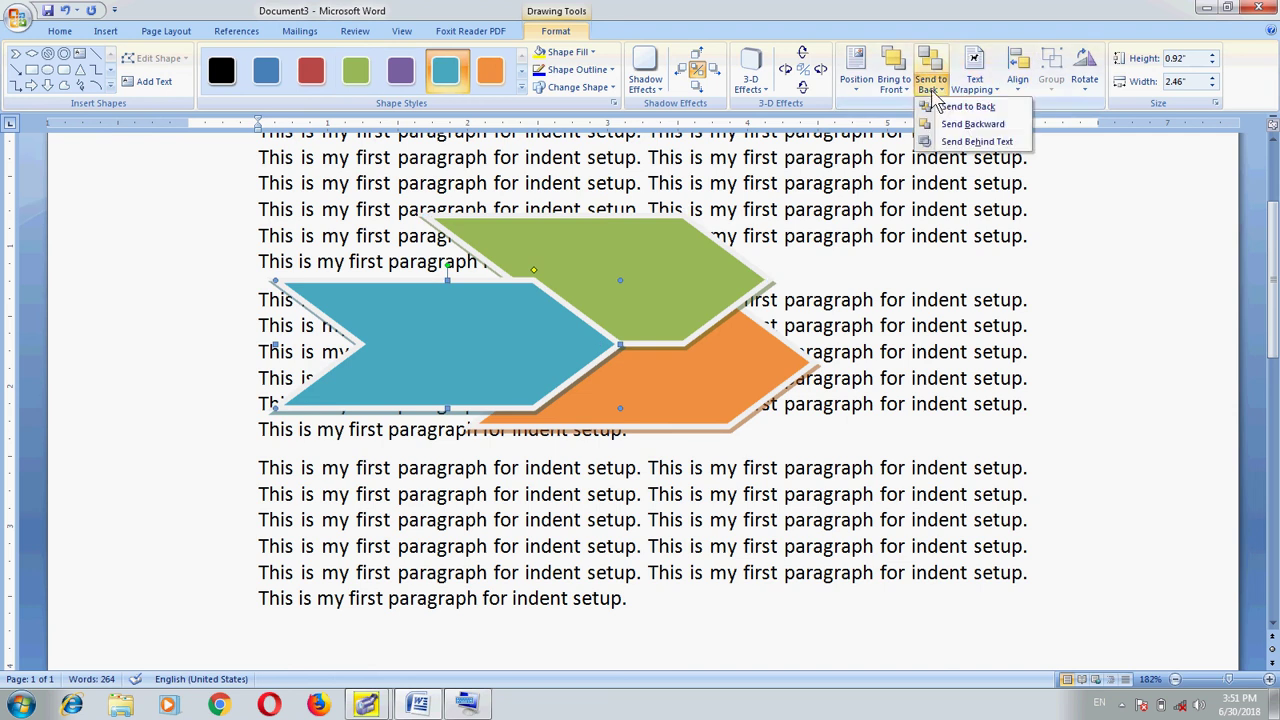
left_click(960, 123)
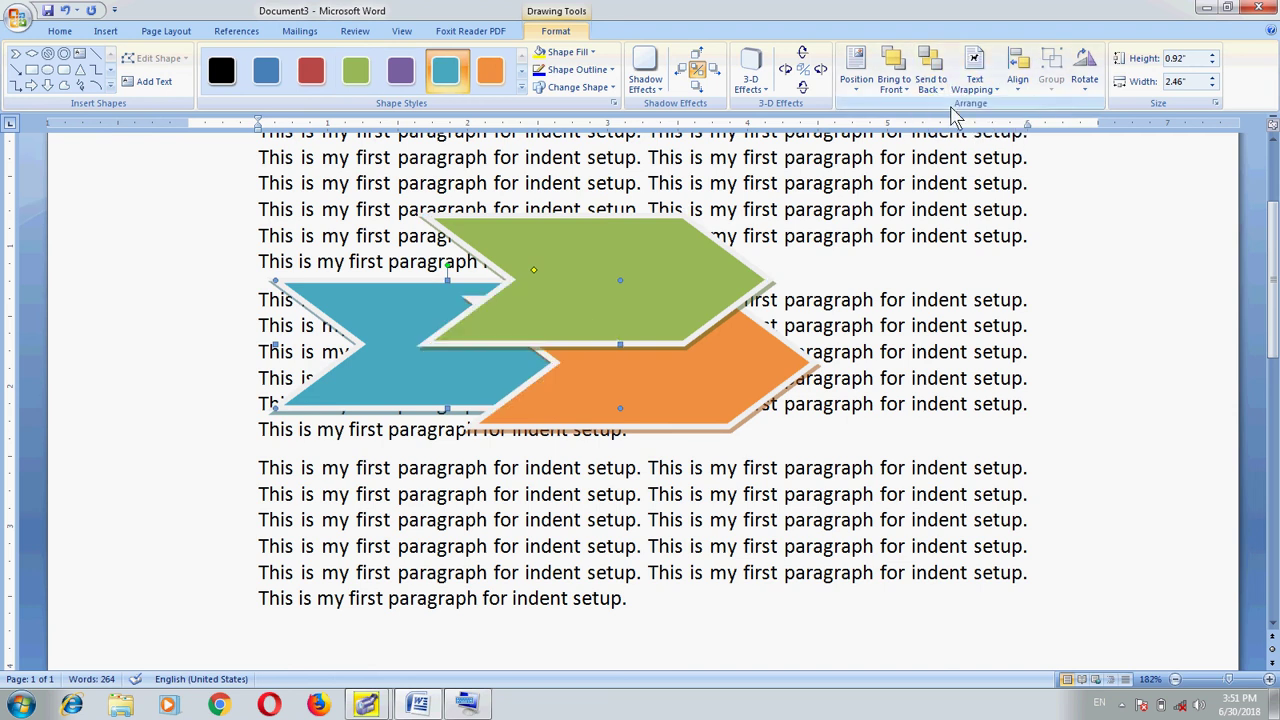
left_click(932, 85)
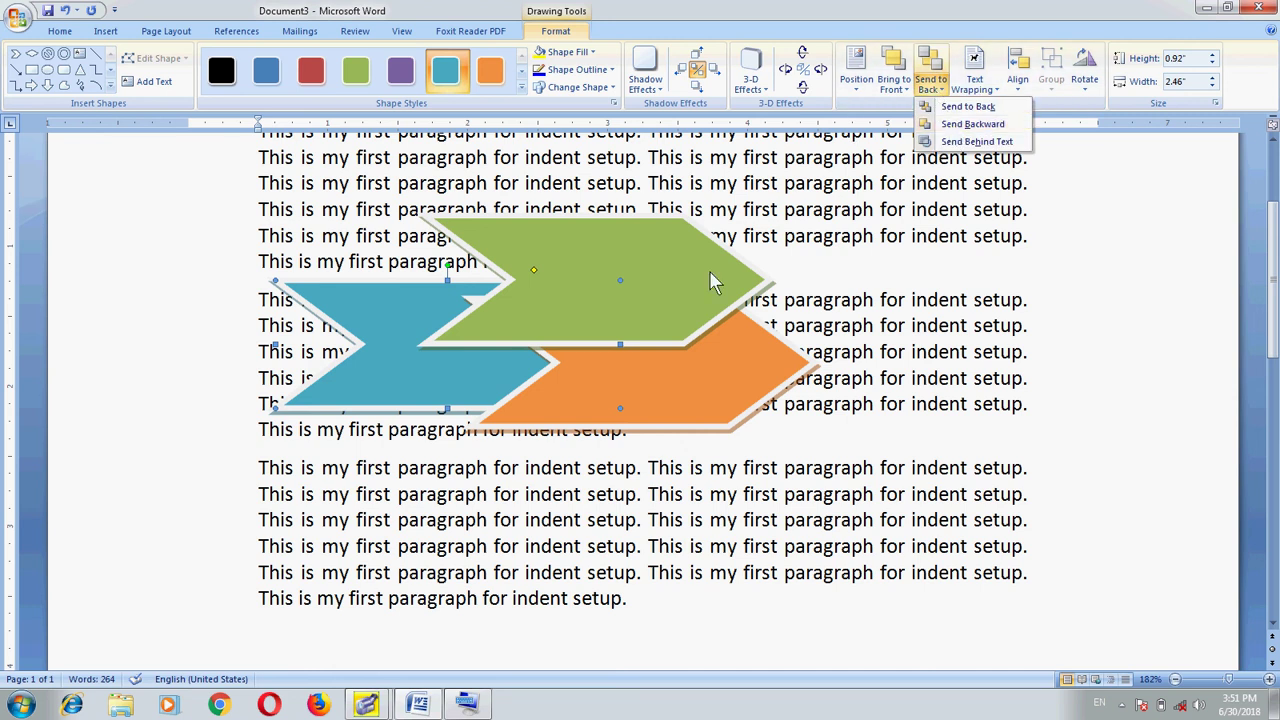
Step: Send the green chevron backward behind the orange, keeping it in front of the text
left_click(671, 307)
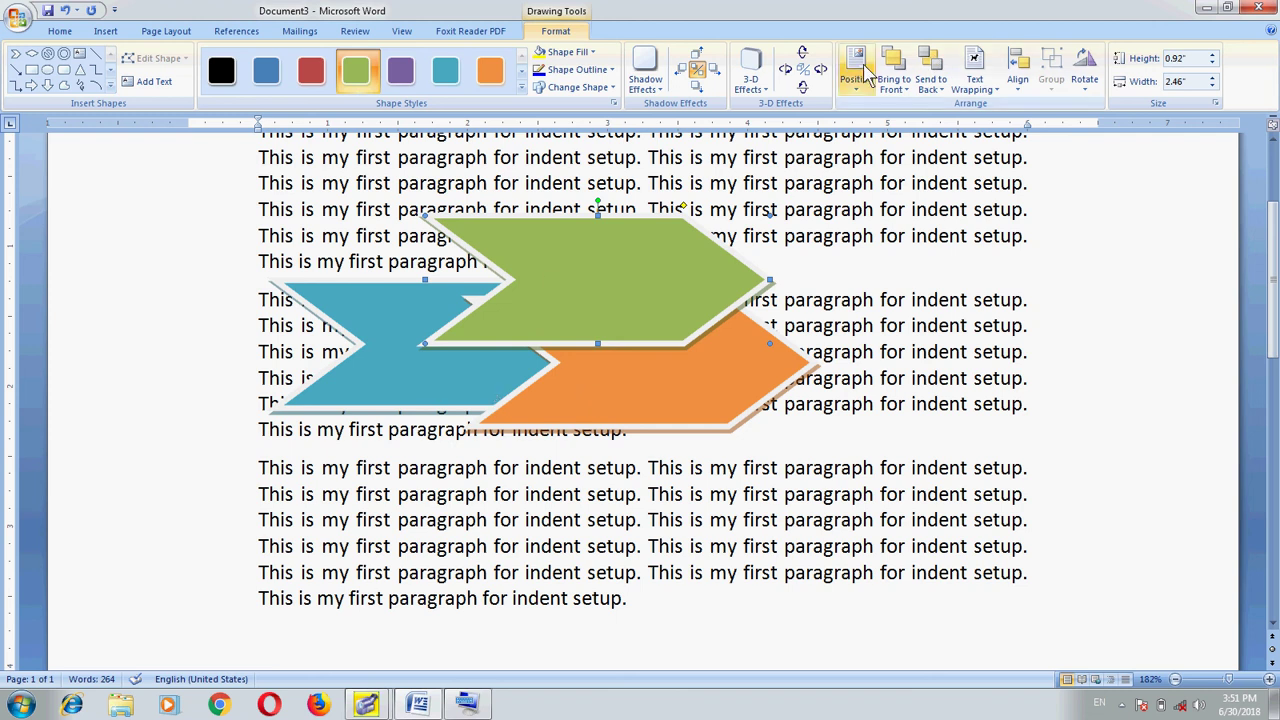
left_click(934, 89)
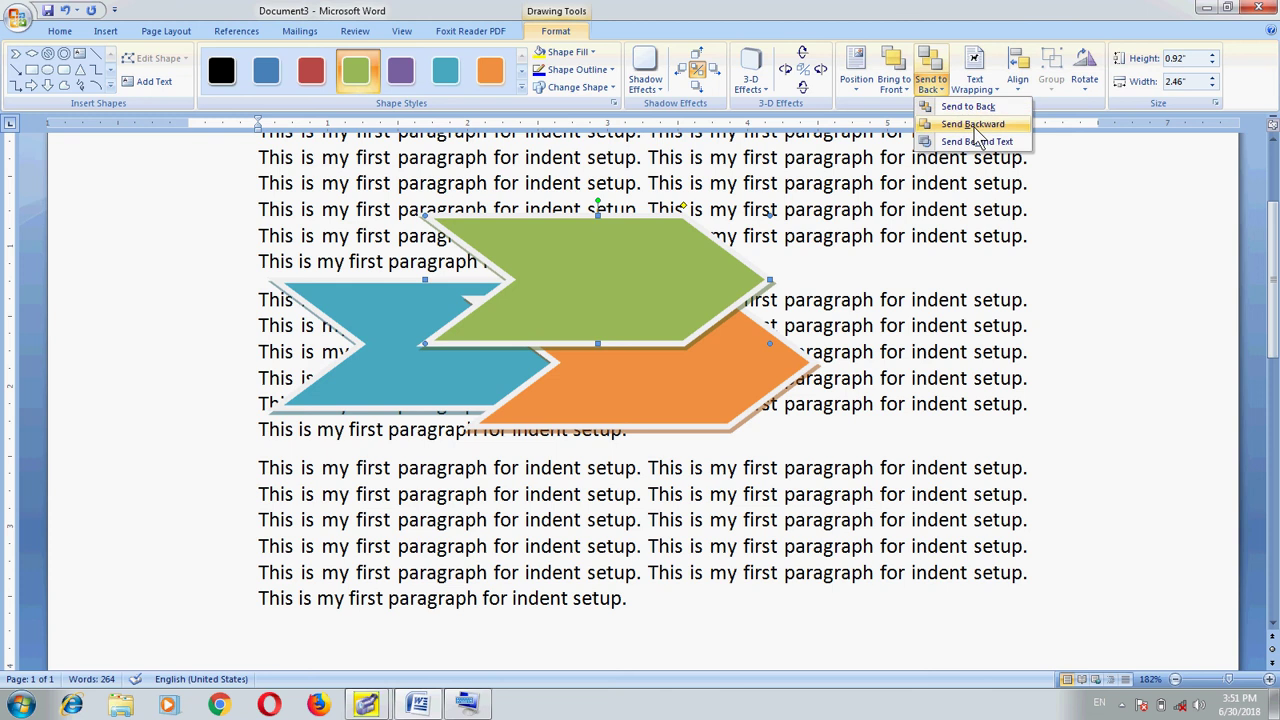
left_click(976, 128)
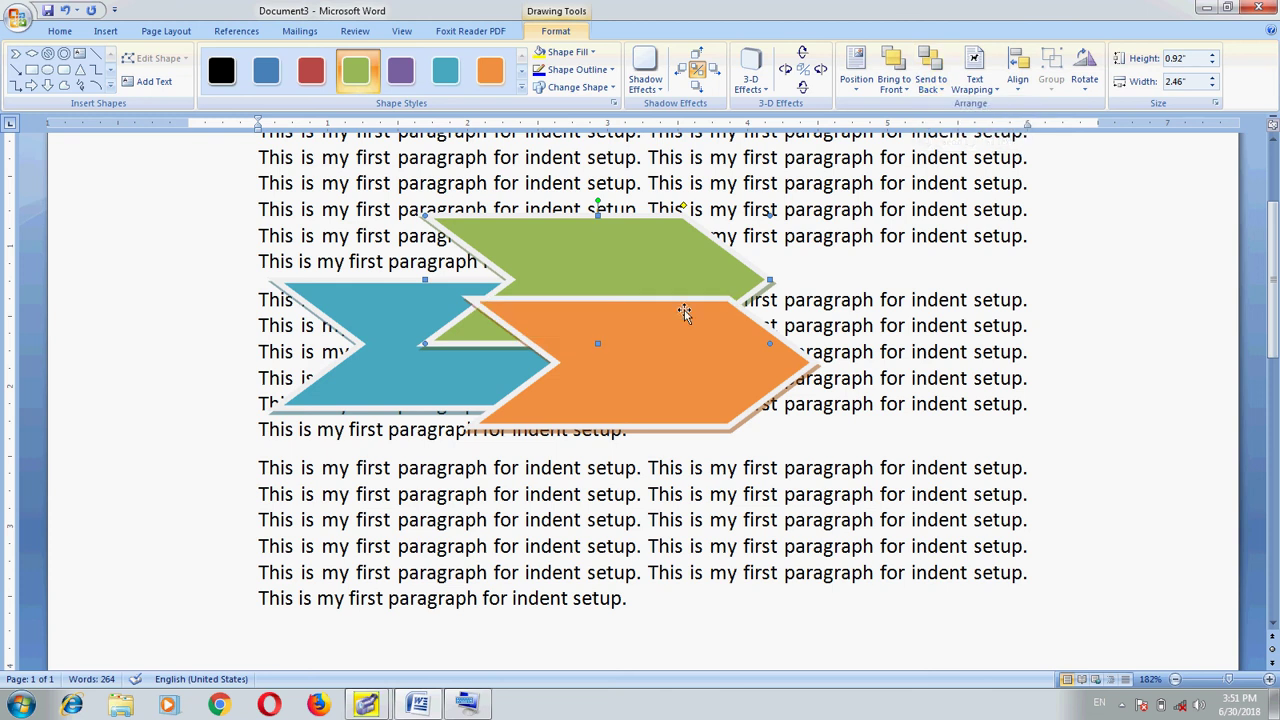
left_click(936, 89)
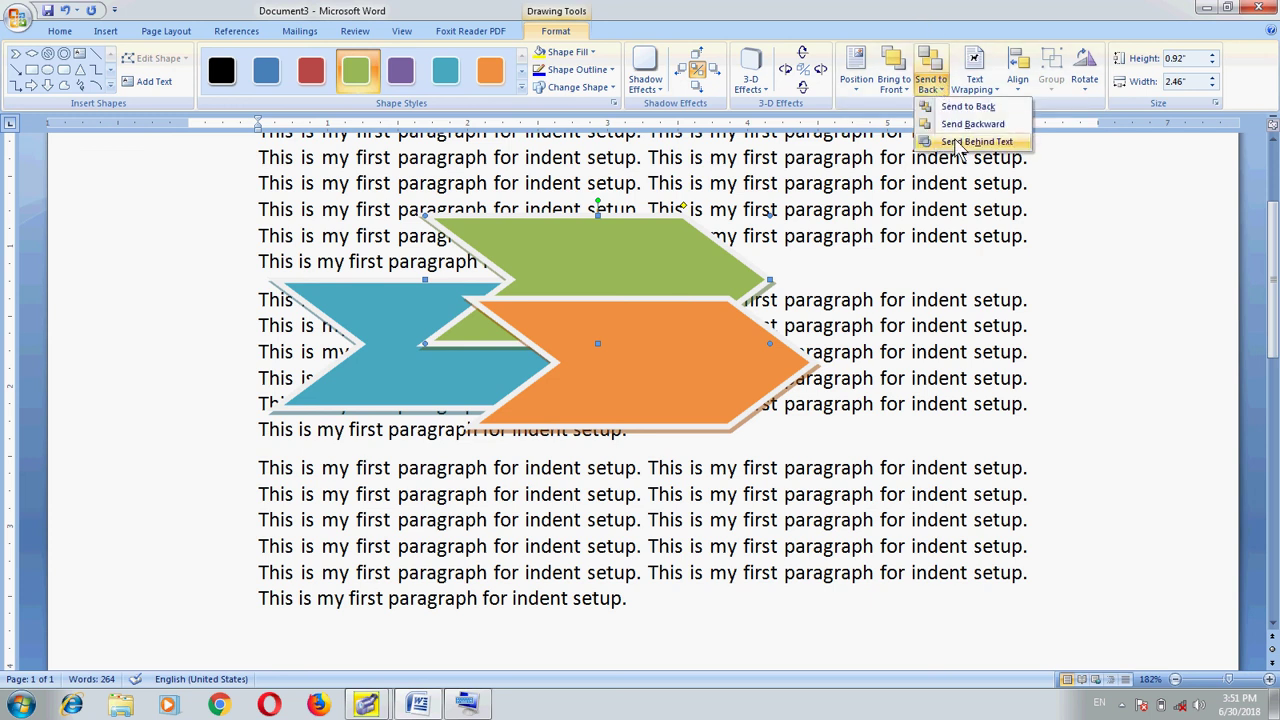
left_click(958, 143)
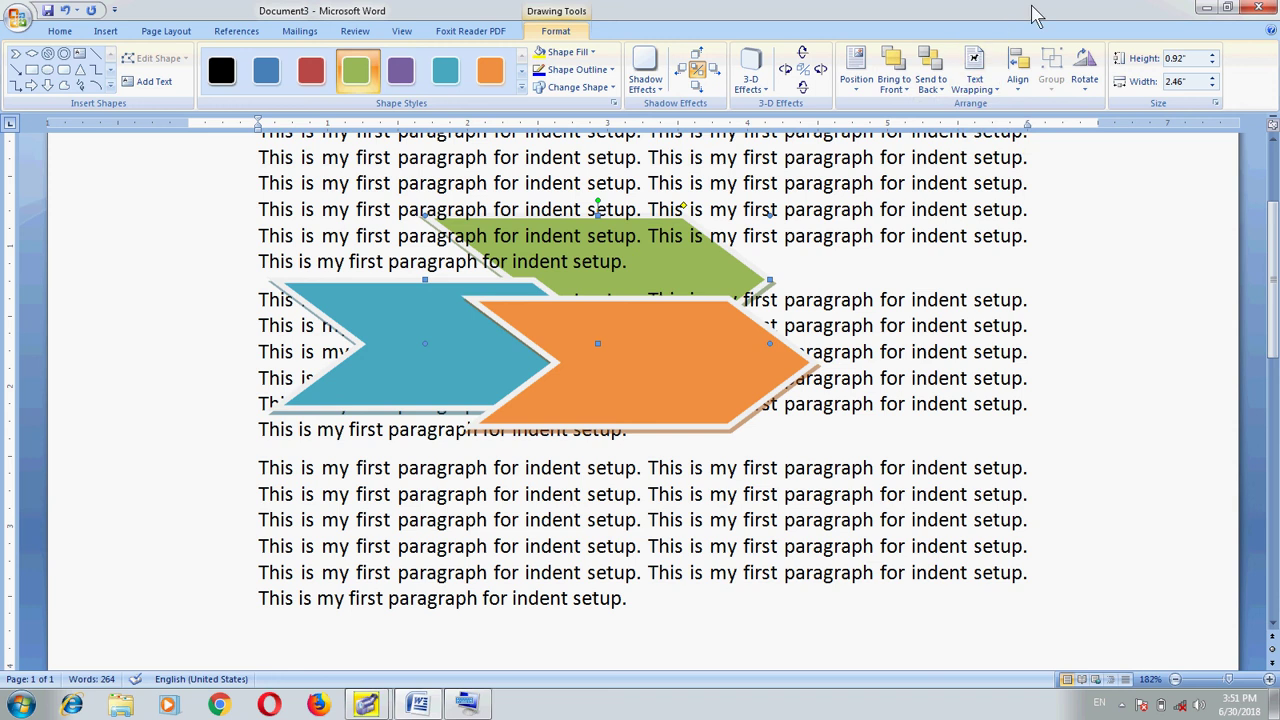
key("ctrl+z")
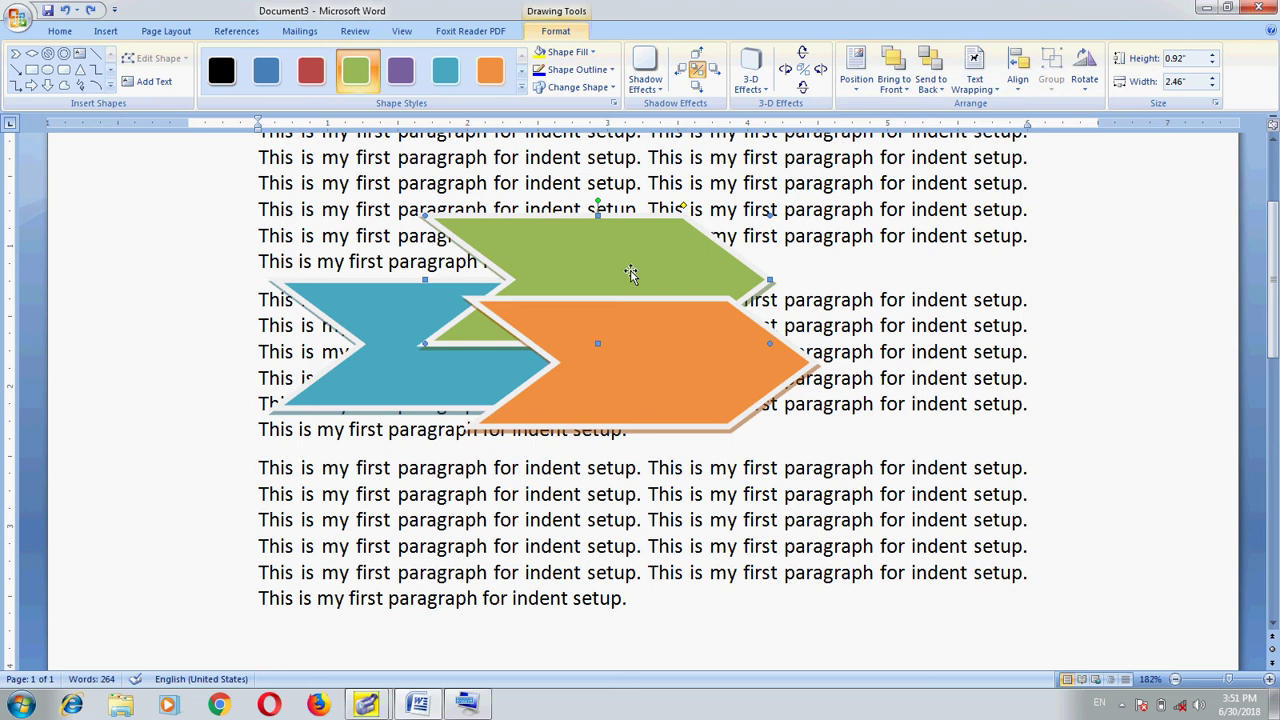
left_click(434, 376)
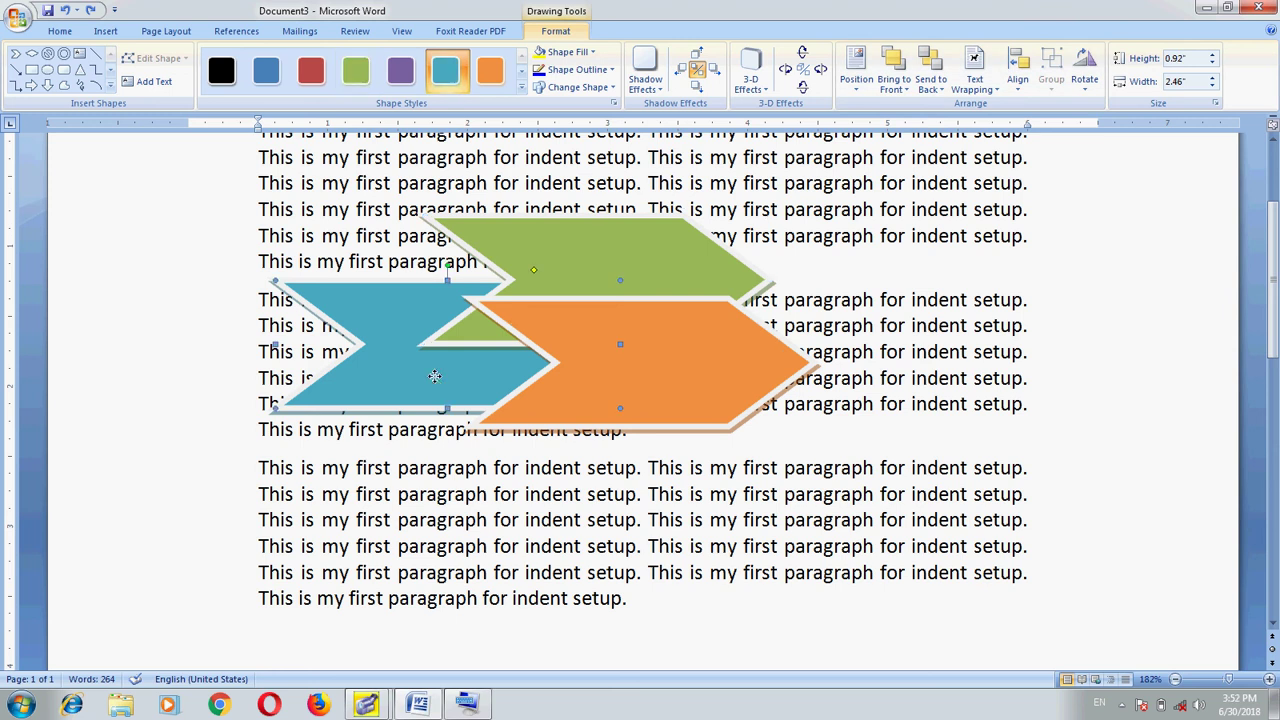
Step: Move the orange and green chevrons right and set the blue chevron's wrapping to Tight
left_click(735, 370)
left_click_drag(985, 453, 1046, 455)
left_click_drag(680, 291, 1038, 260)
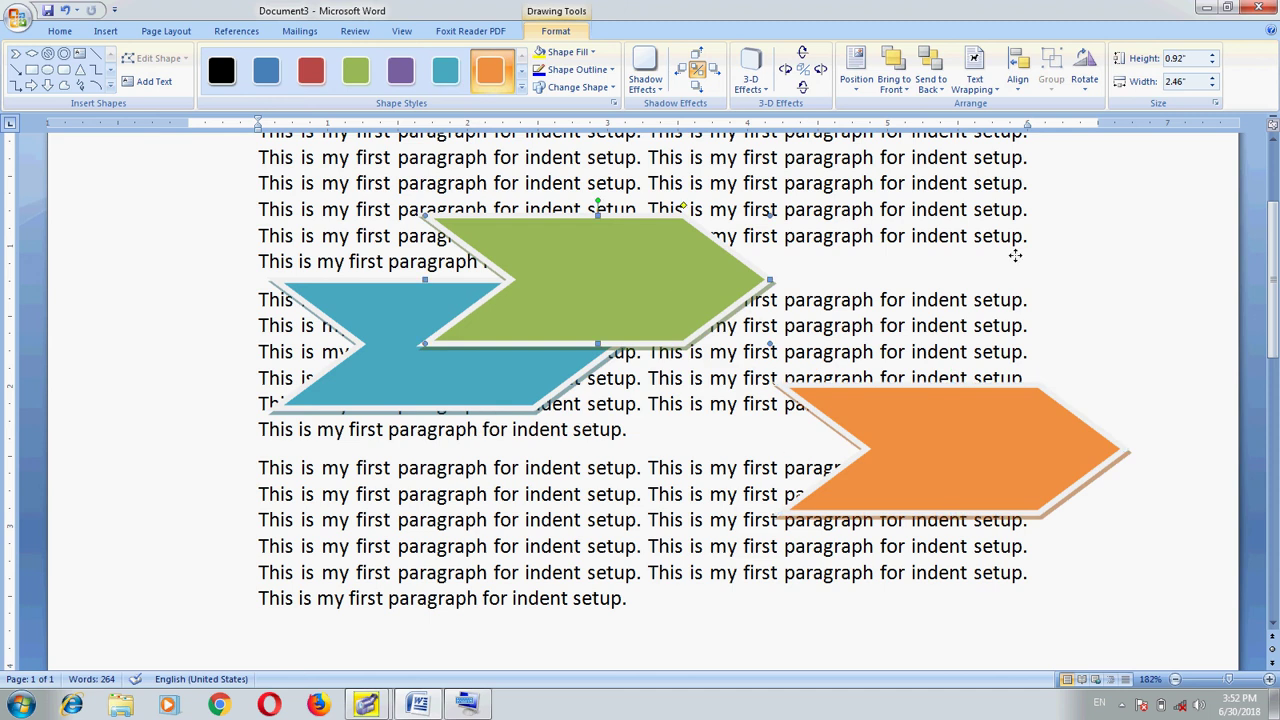
left_click(522, 321)
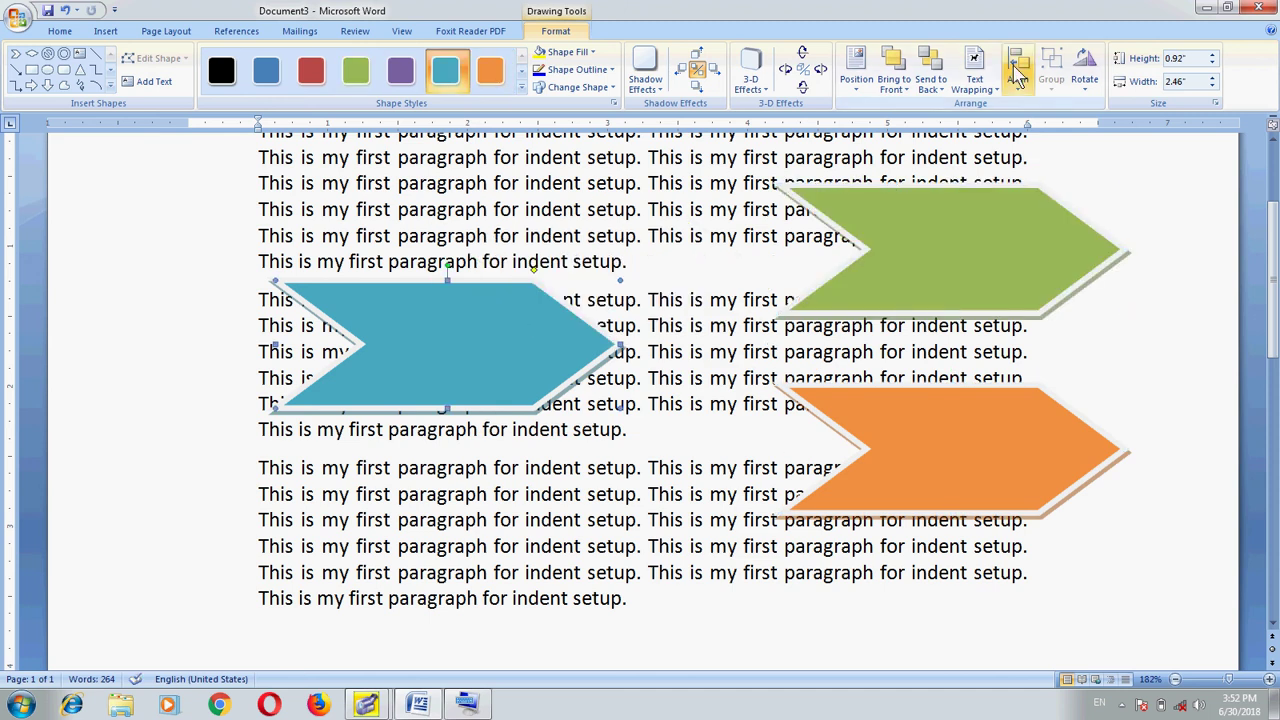
left_click(994, 96)
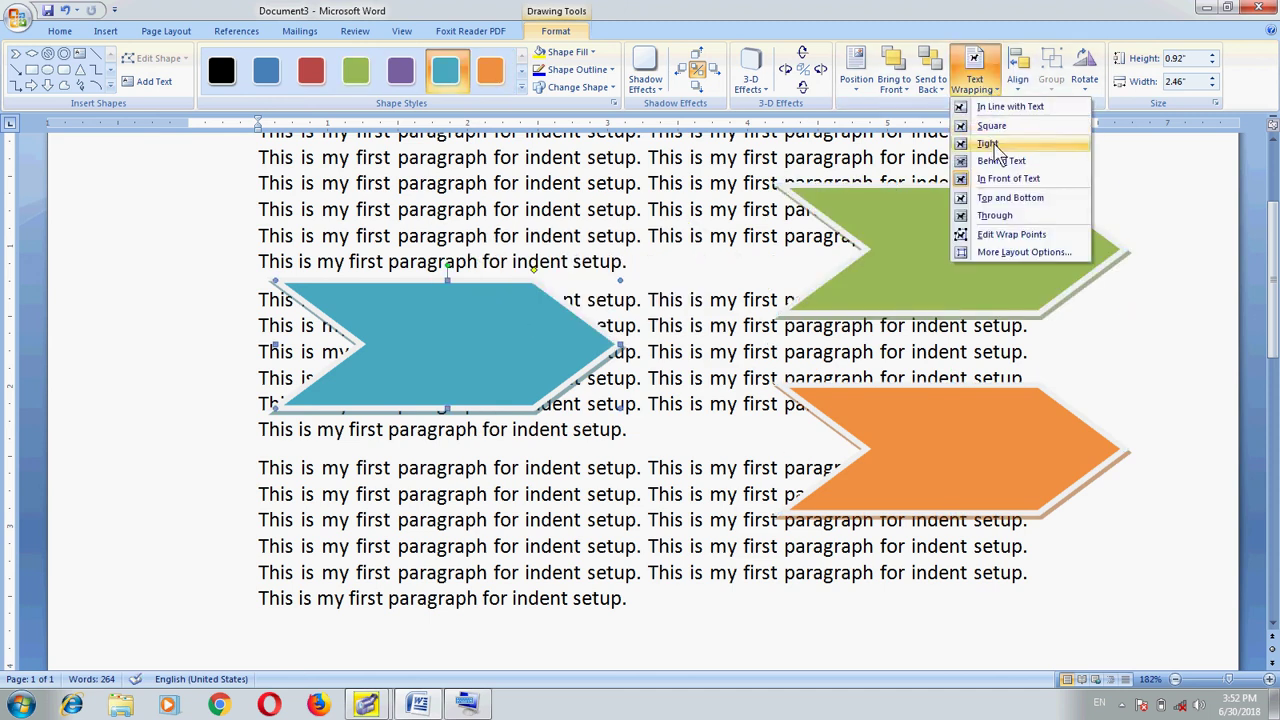
left_click(993, 145)
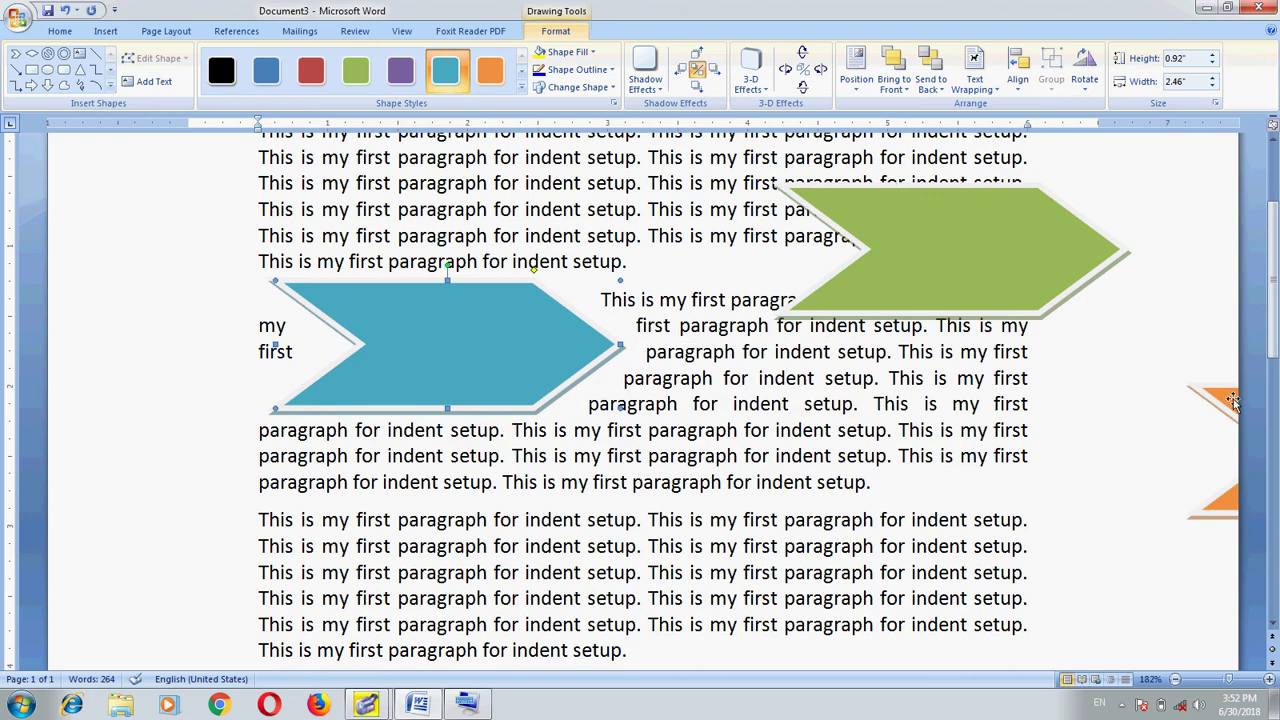
Step: Return the orange chevron onto the text and switch the blue chevron from Behind Text to In Front of Text
left_click_drag(1220, 399, 929, 443)
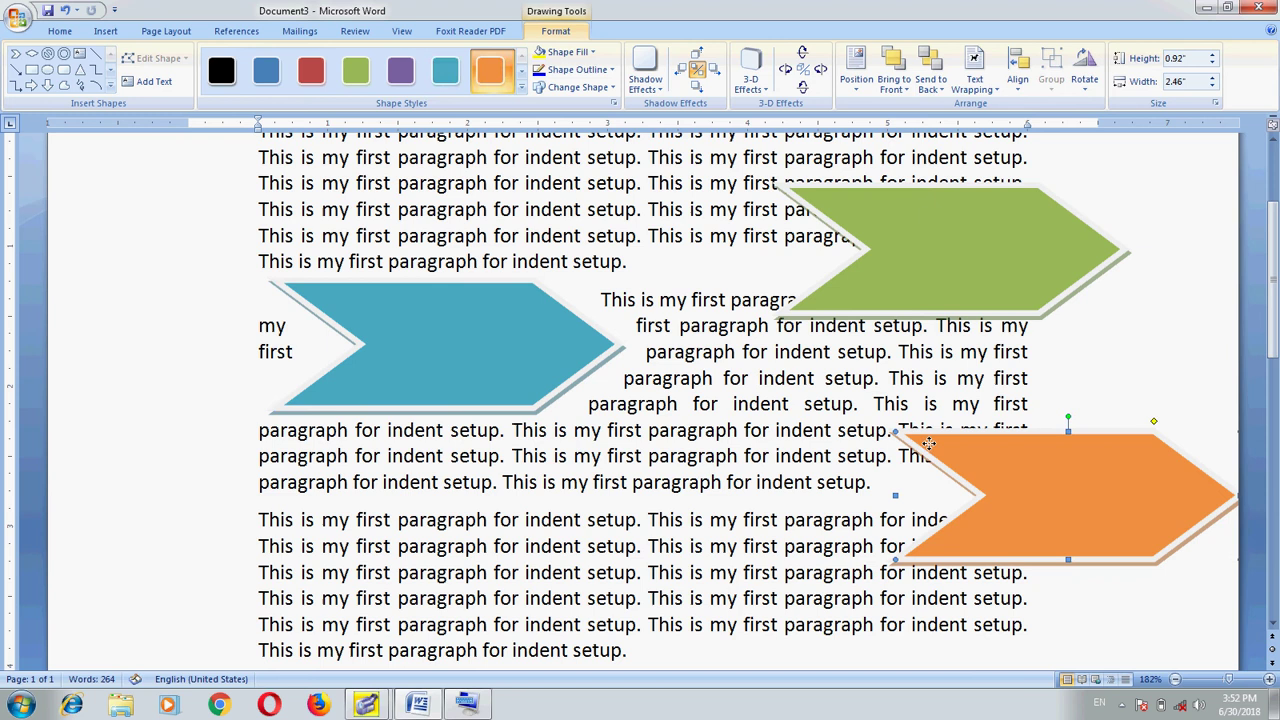
left_click(480, 340)
left_click(993, 97)
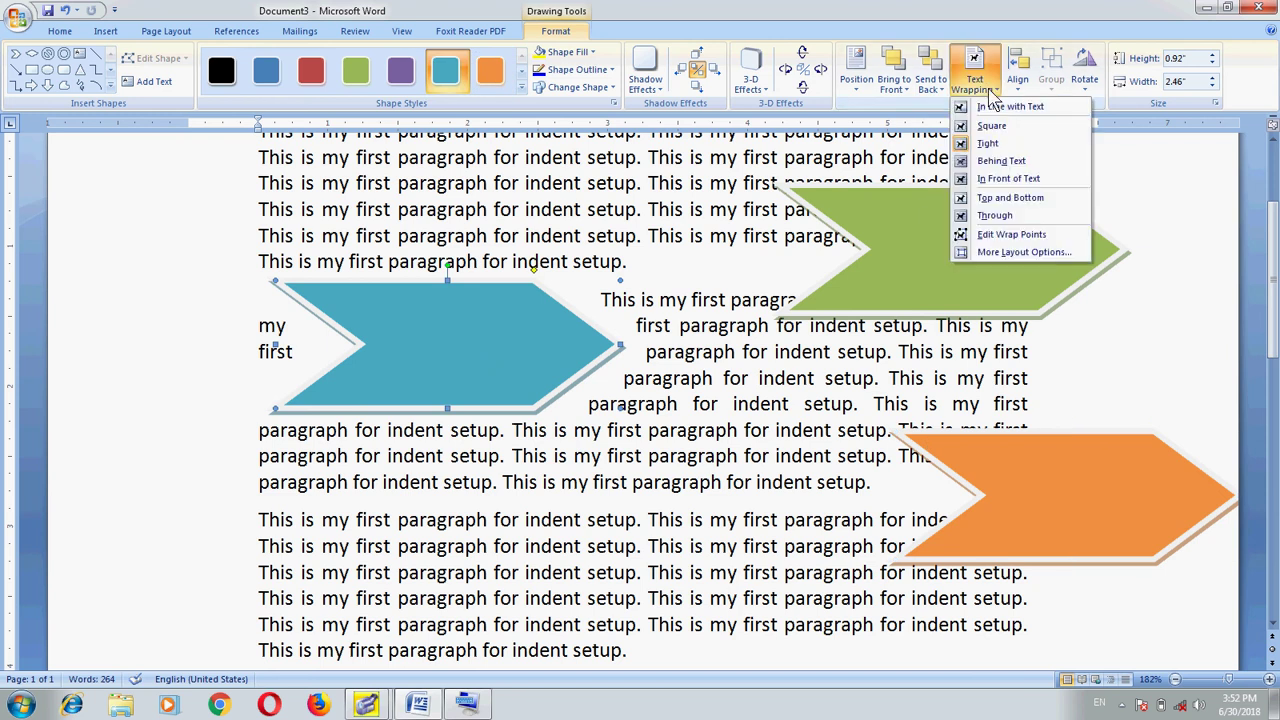
left_click(1038, 163)
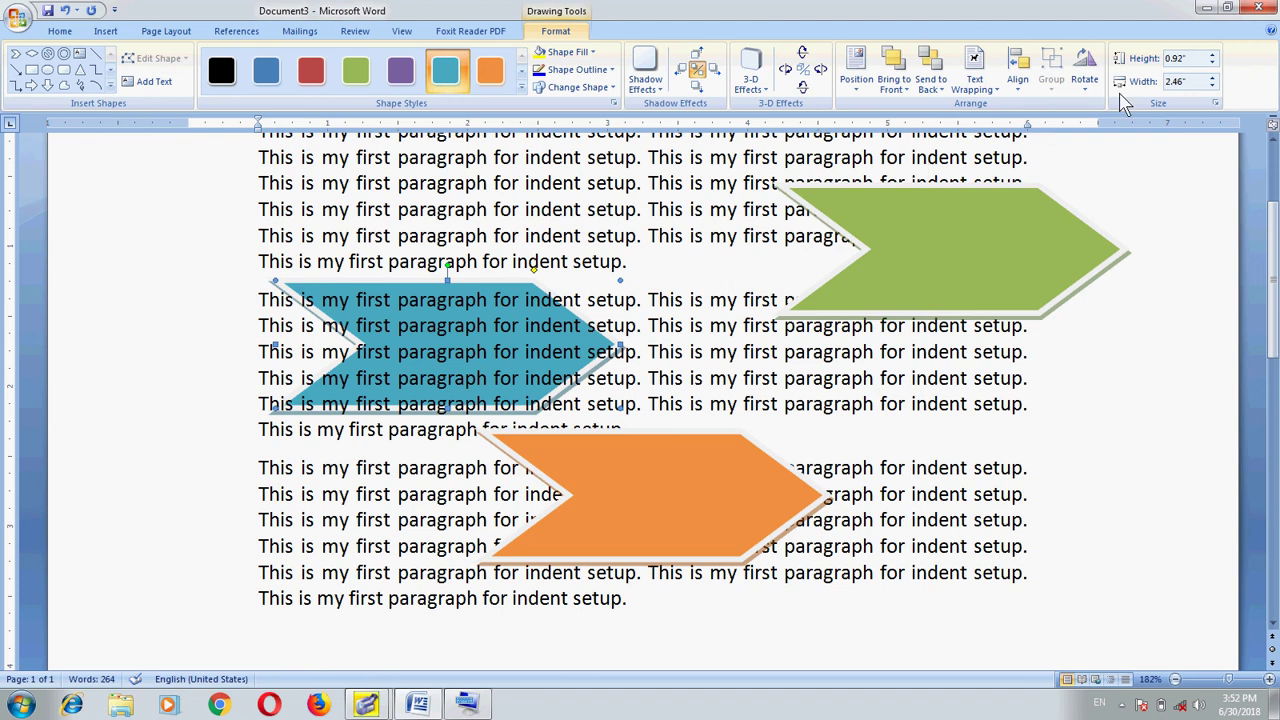
left_click(980, 88)
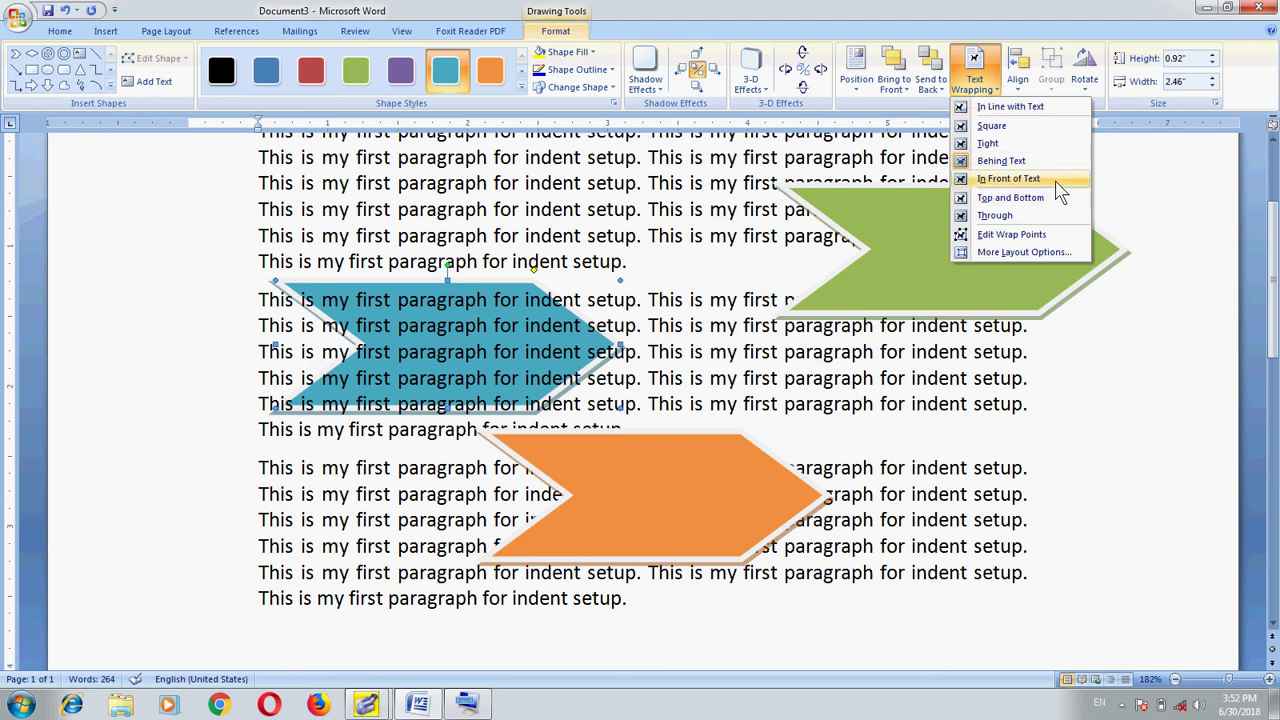
left_click(1056, 182)
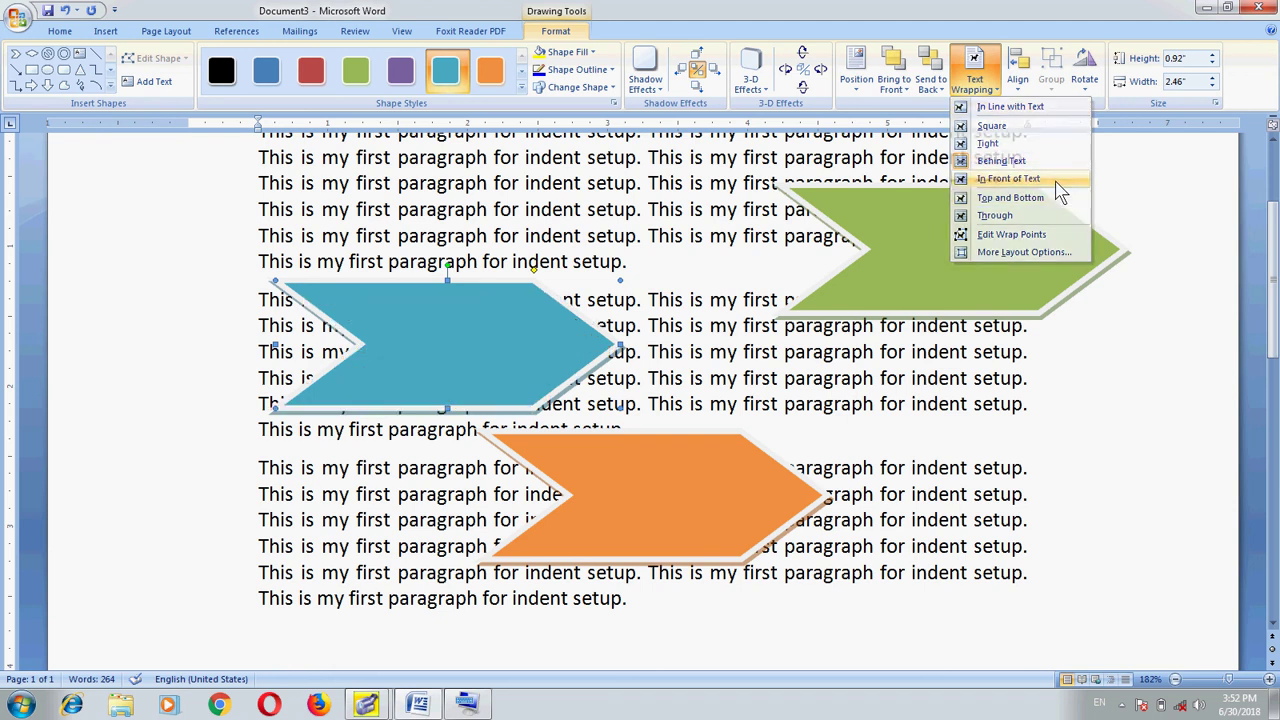
left_click(984, 88)
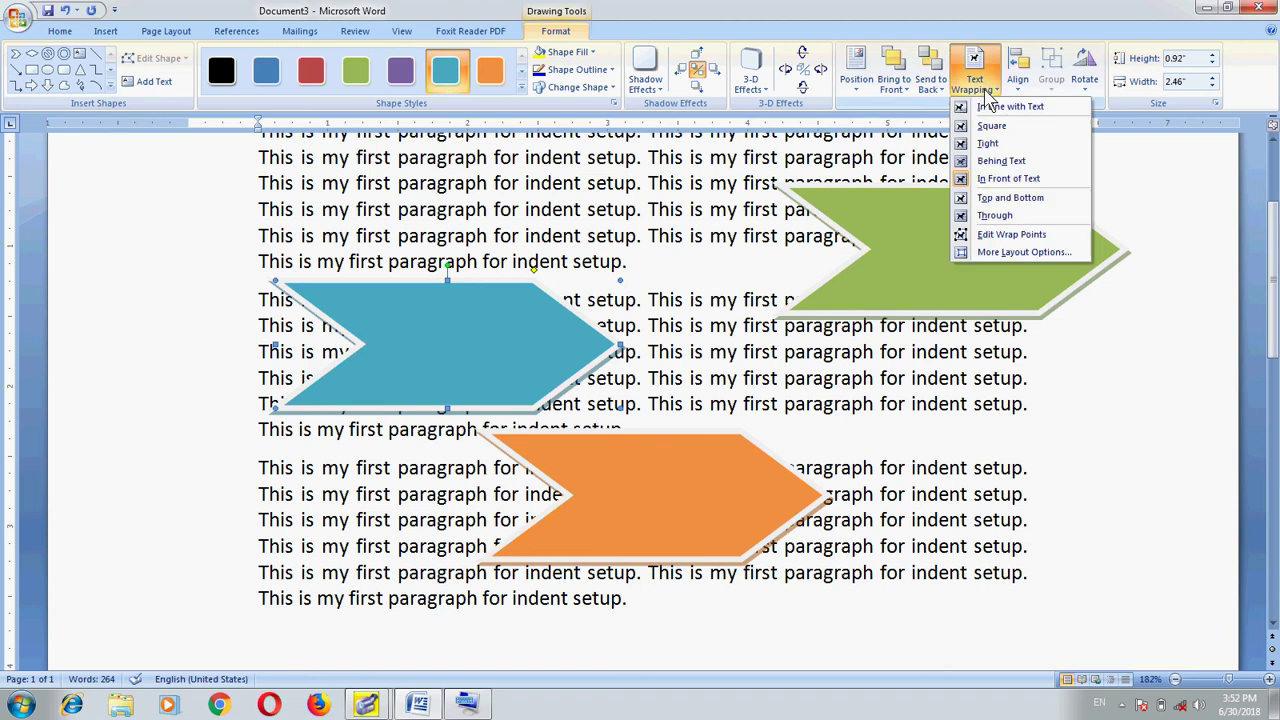
Step: Try Top and Bottom, Through, and In Line with Text wrapping on the teal chevron
left_click(1049, 199)
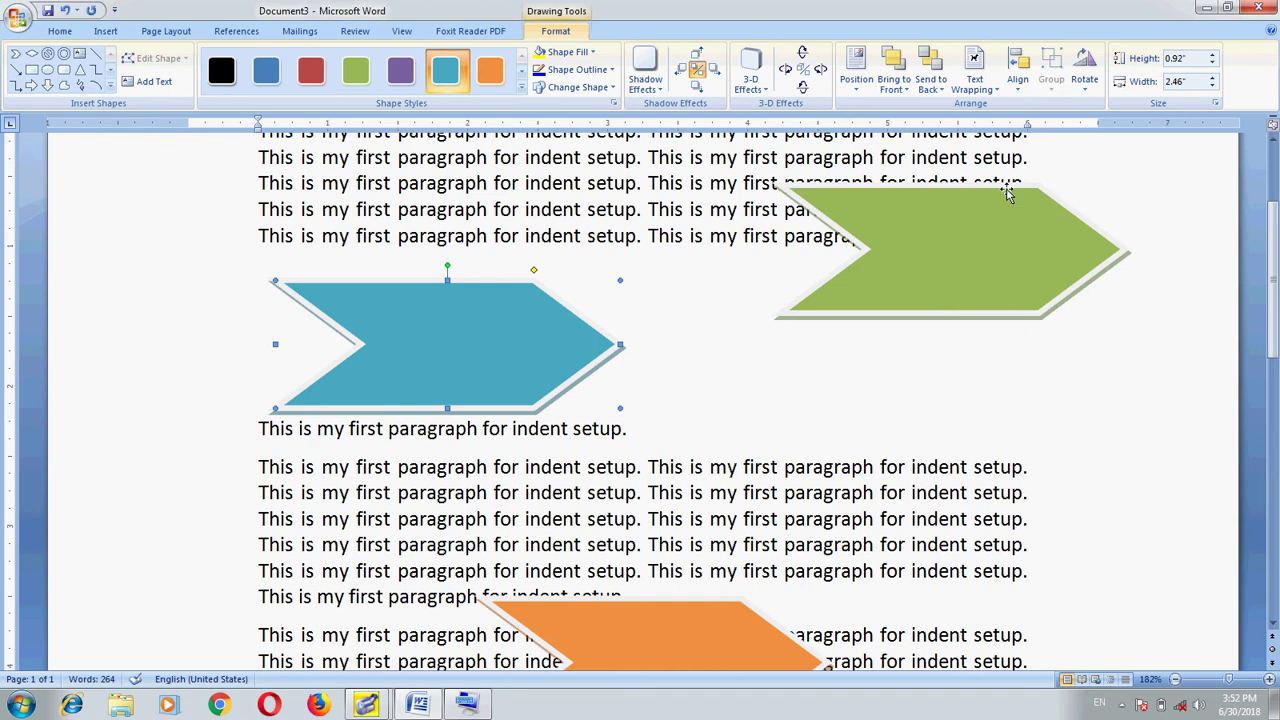
left_click(993, 92)
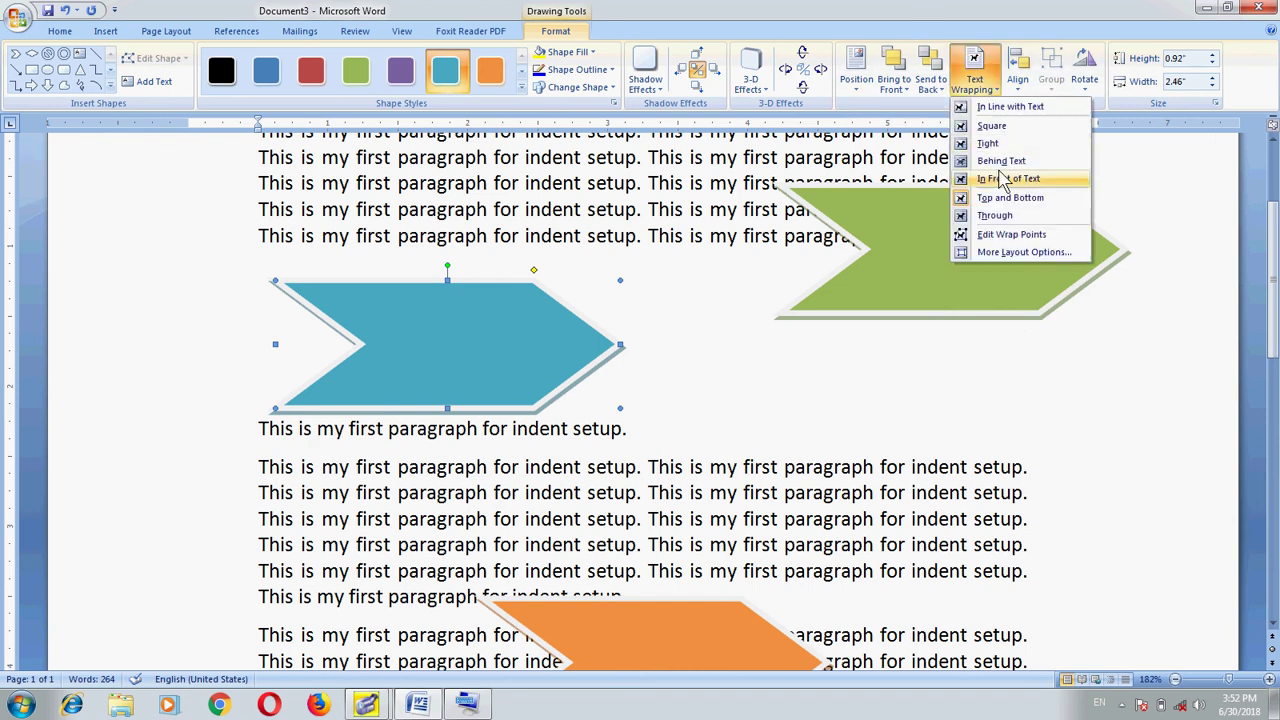
left_click(1010, 217)
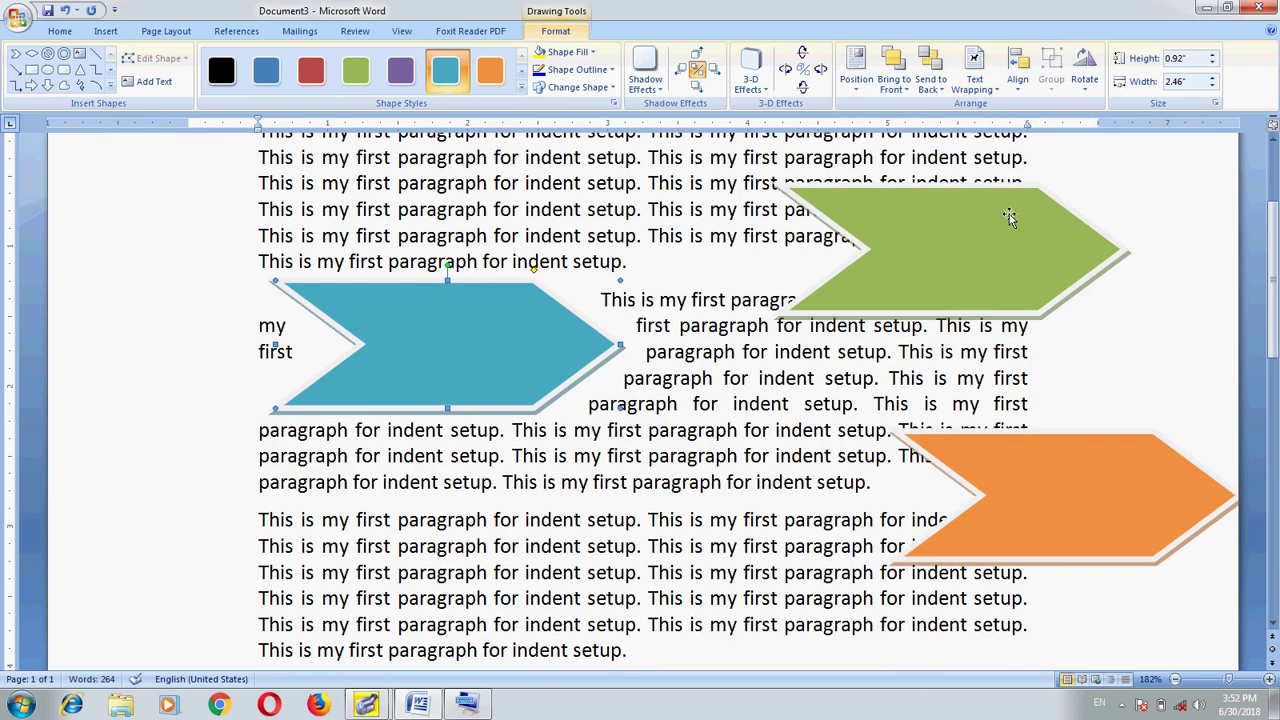
left_click(997, 90)
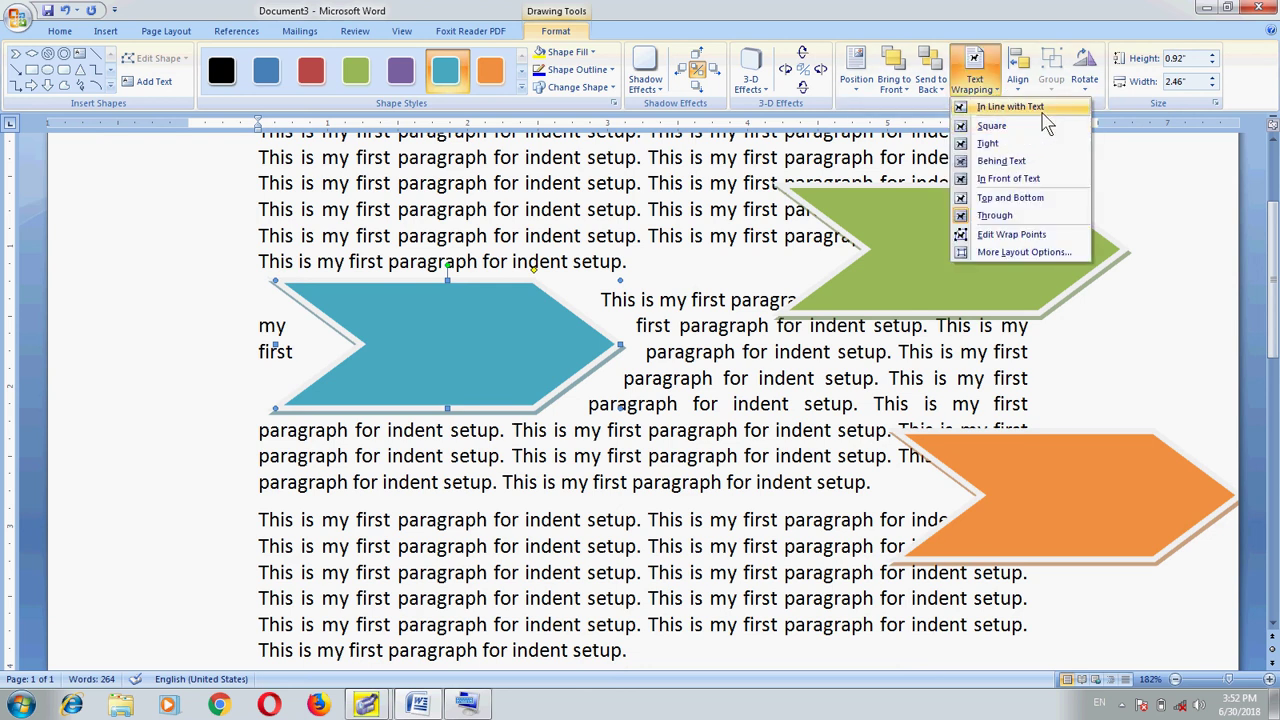
left_click(1040, 108)
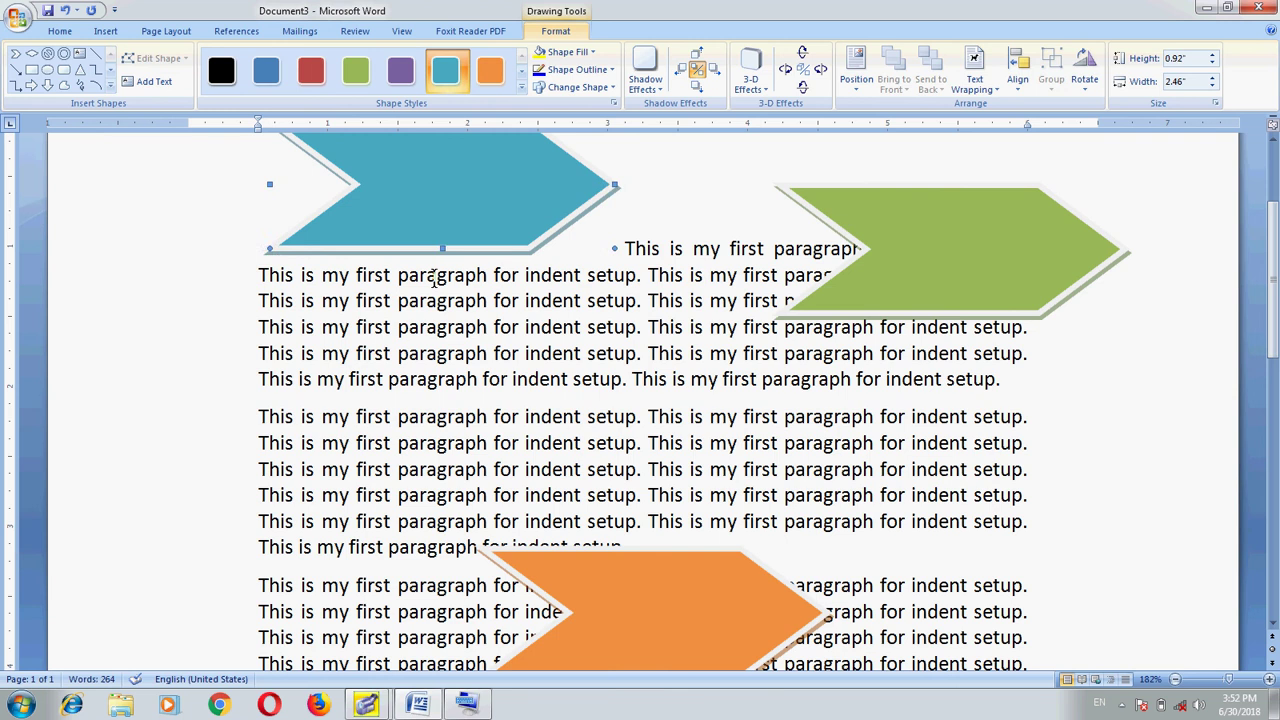
Step: Reselect the teal chevron and set its wrapping to In Front of Text
left_click(660, 249)
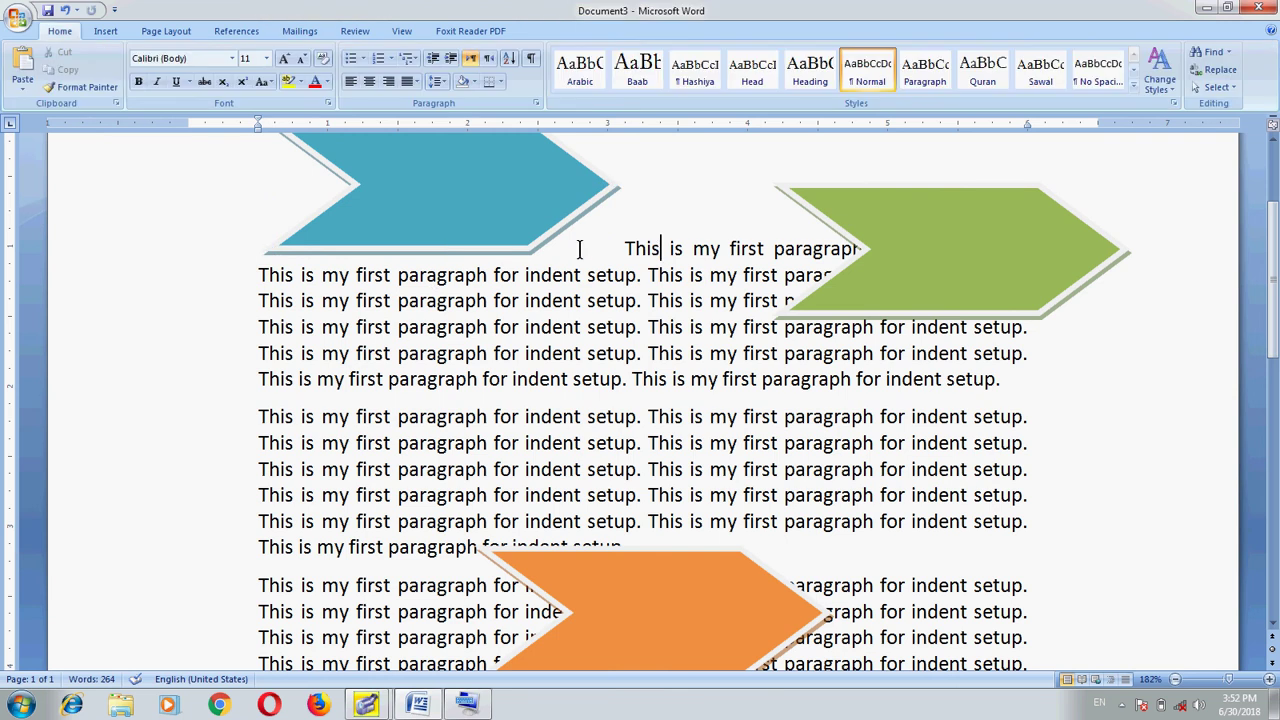
left_click(490, 213)
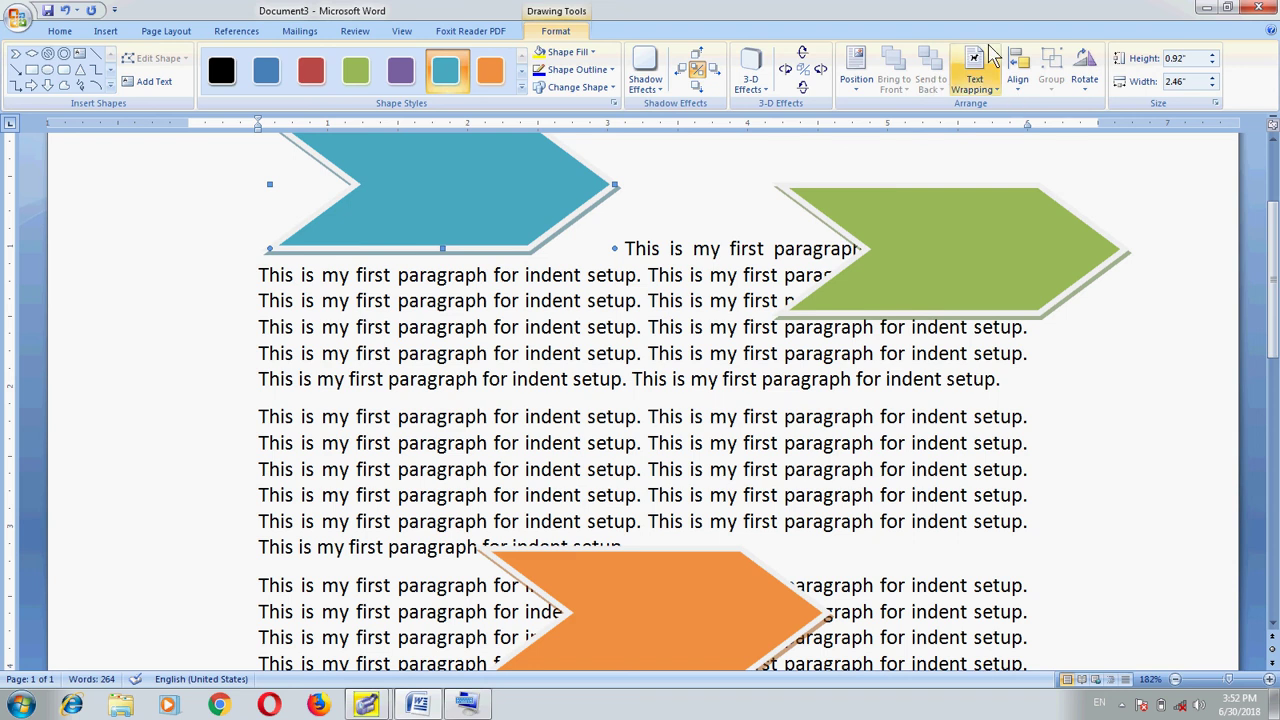
left_click(978, 84)
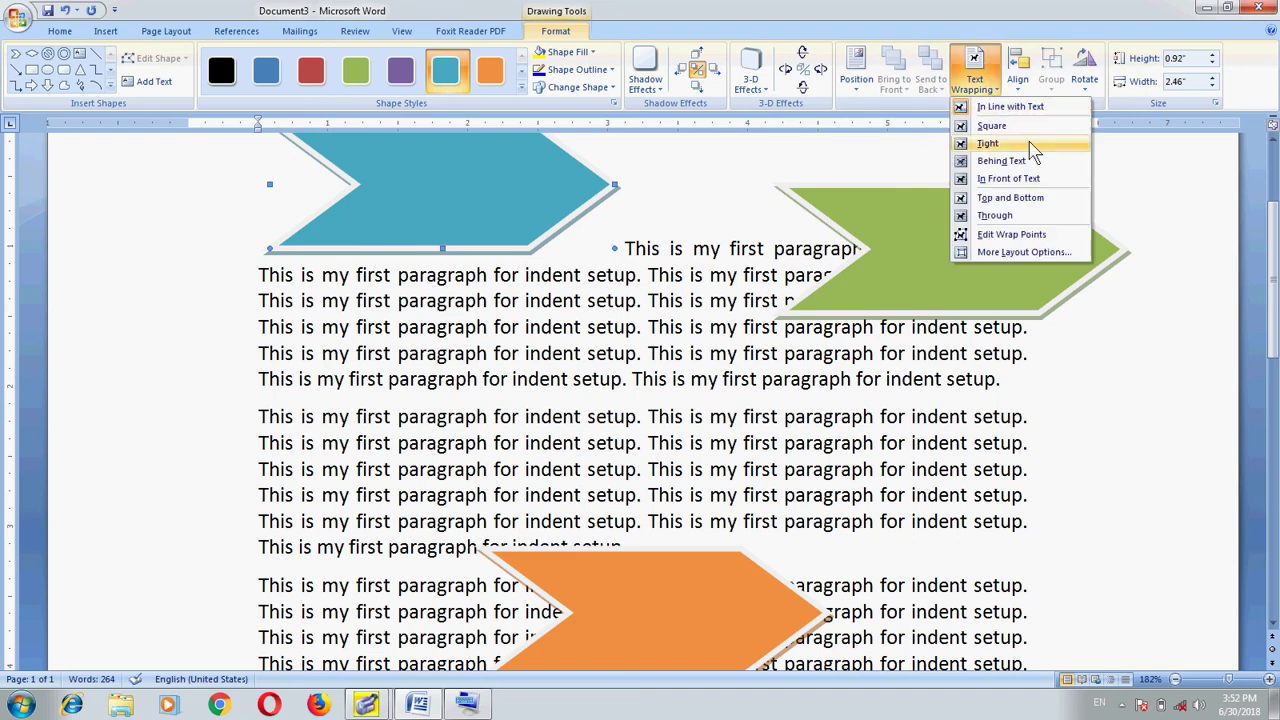
left_click(1035, 180)
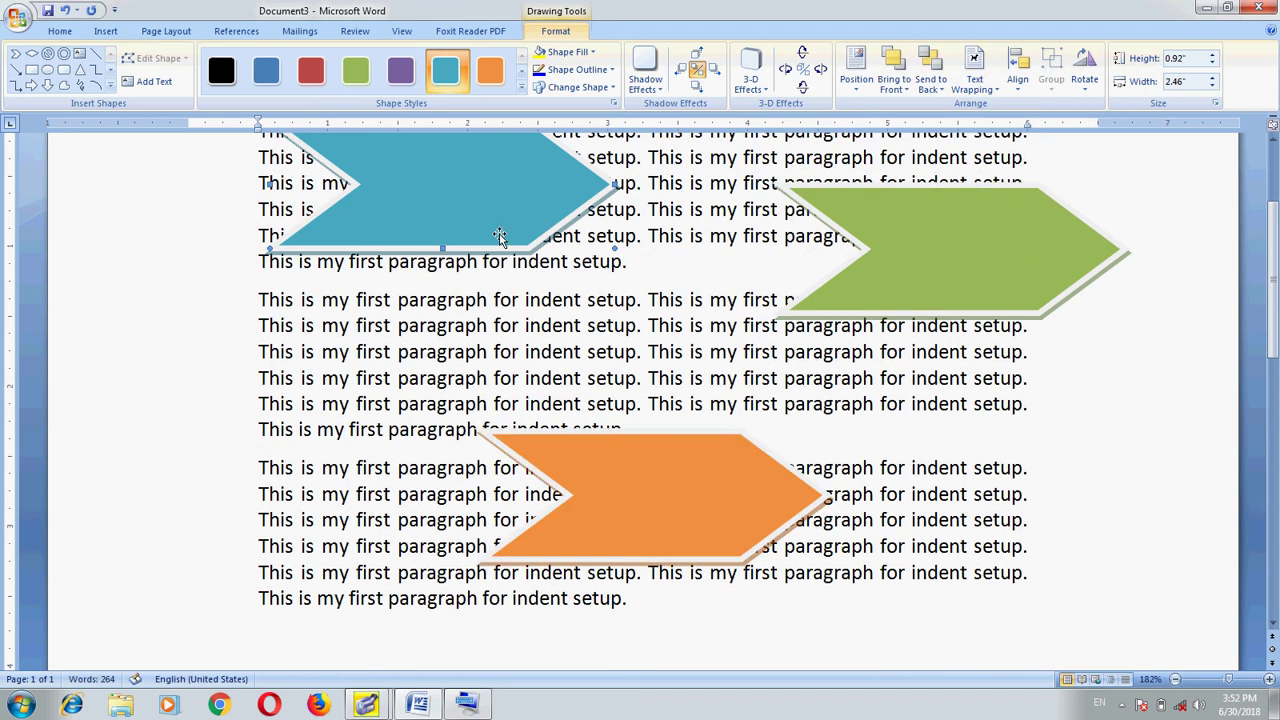
Step: Move the teal chevron into the left margin, the green up-right, and the orange lower right
left_click_drag(492, 236, 482, 288)
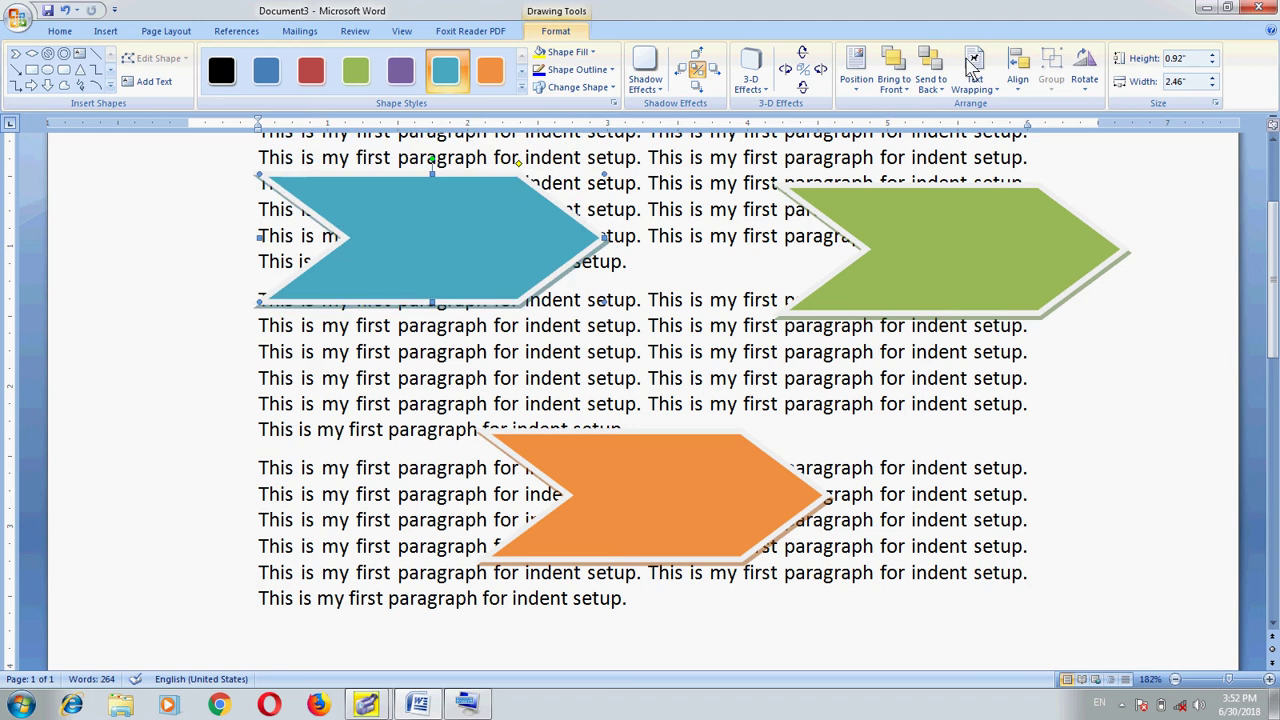
left_click(1020, 90)
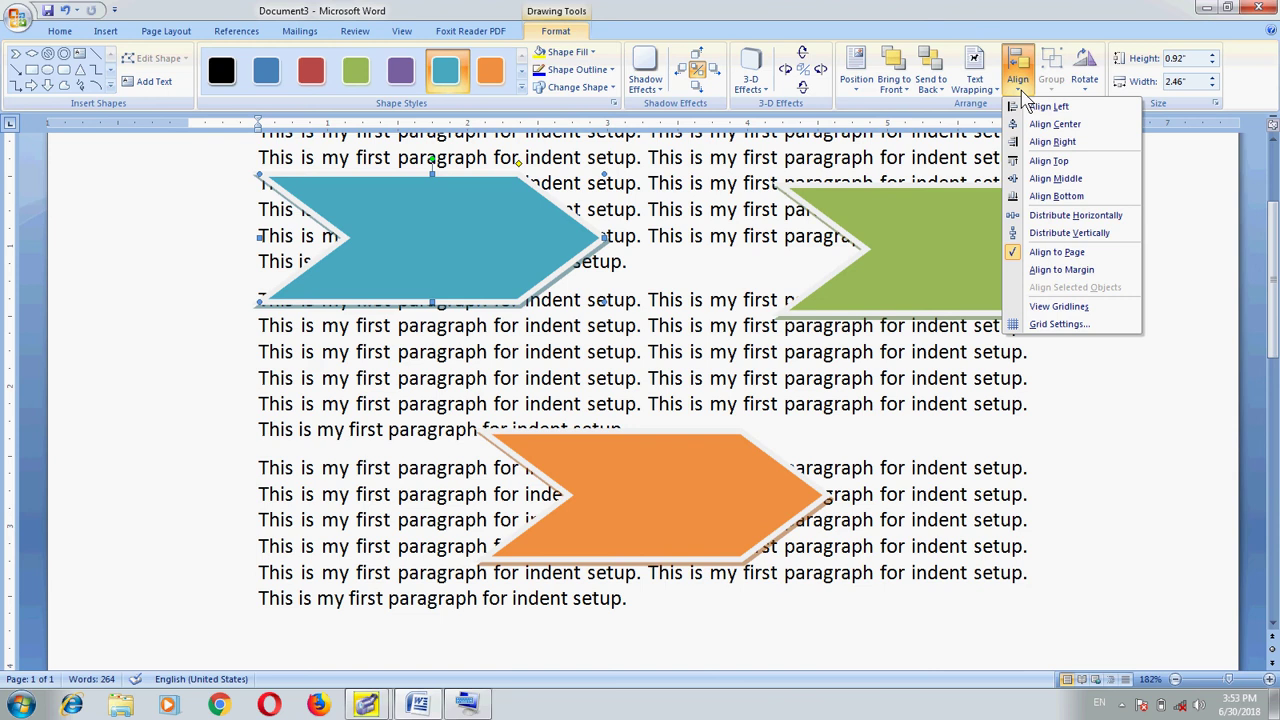
left_click(498, 245)
left_click_drag(495, 248, 331, 299)
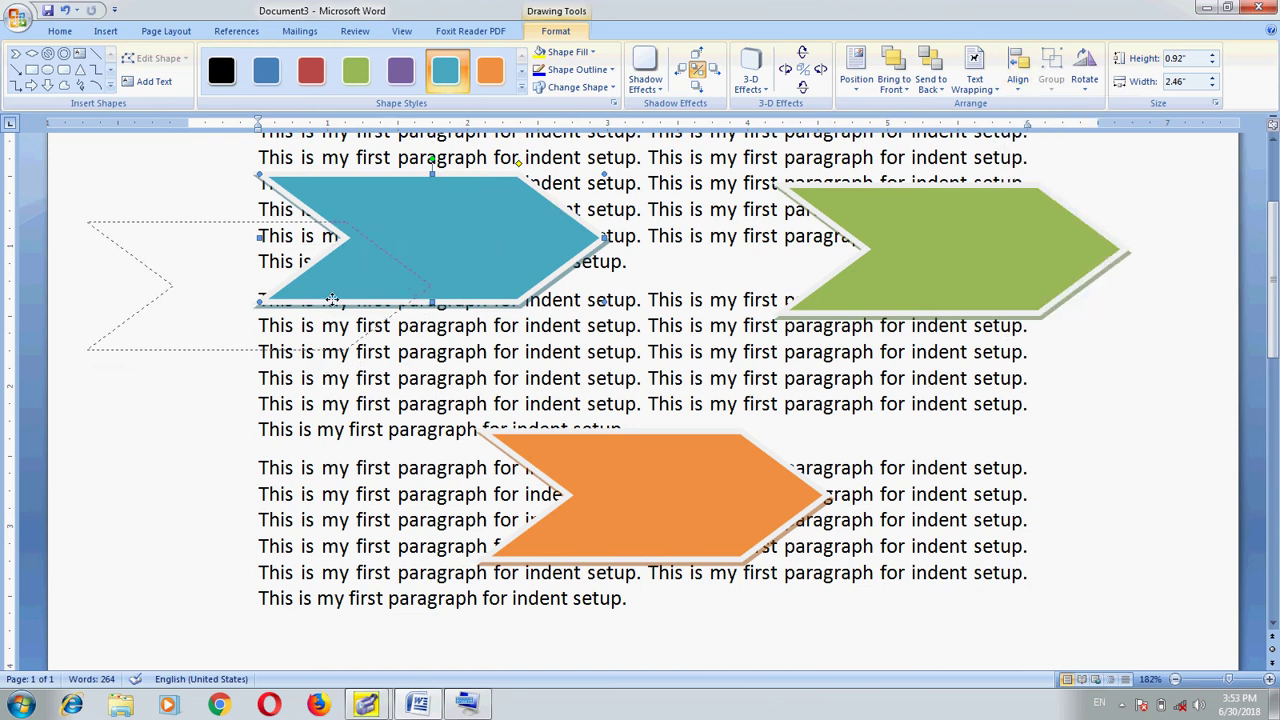
left_click_drag(994, 277, 1068, 238)
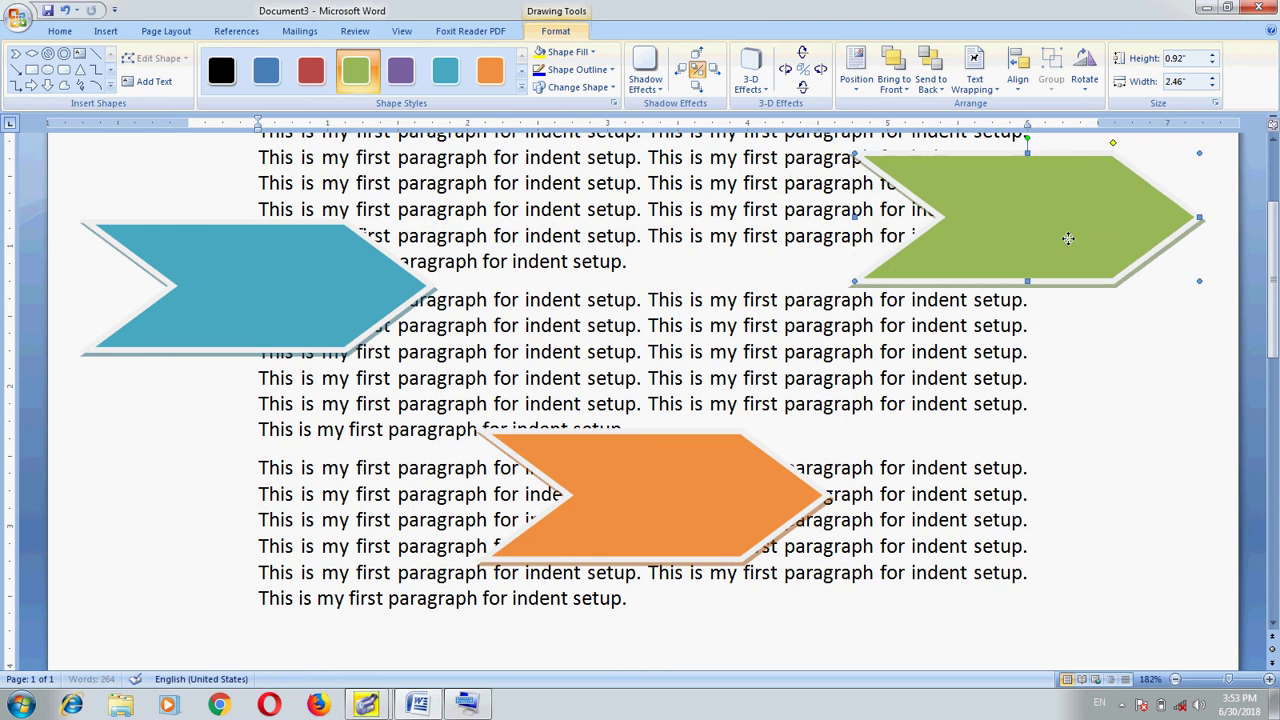
left_click(692, 522)
left_click_drag(694, 524, 724, 560)
Step: Select the teal, orange and green chevrons together
left_click(274, 277)
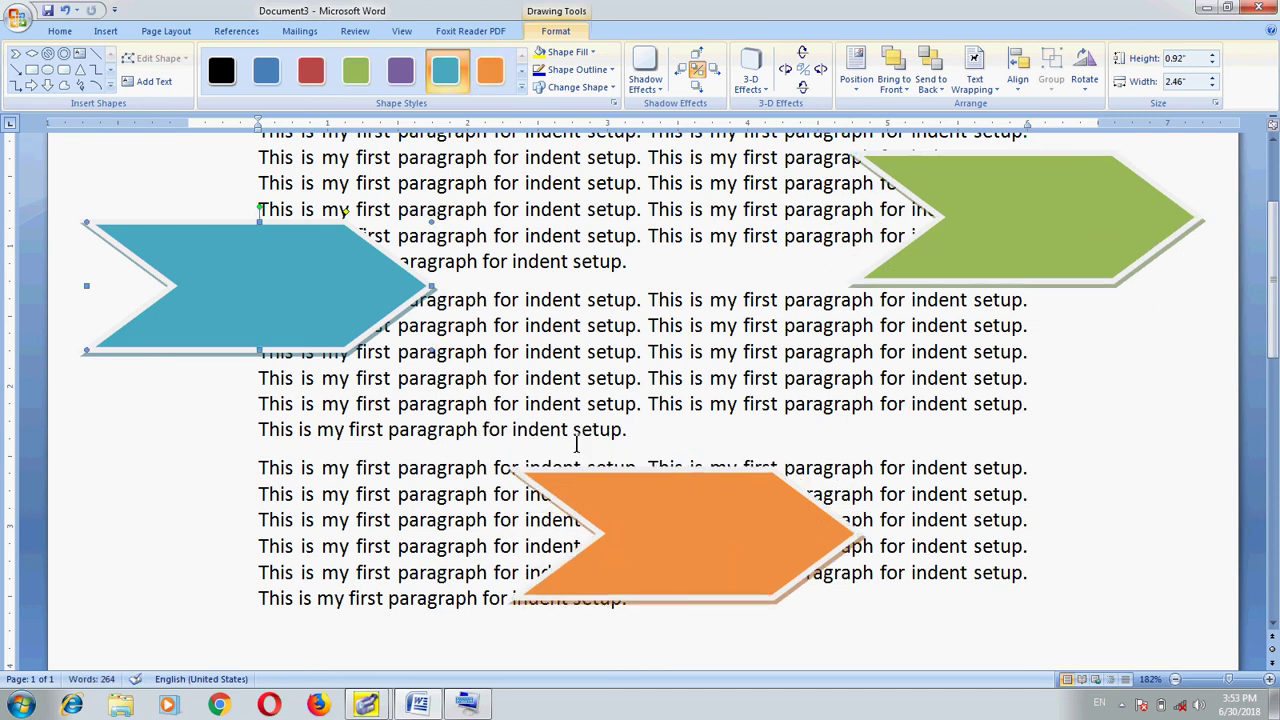
left_click(672, 526, "shift")
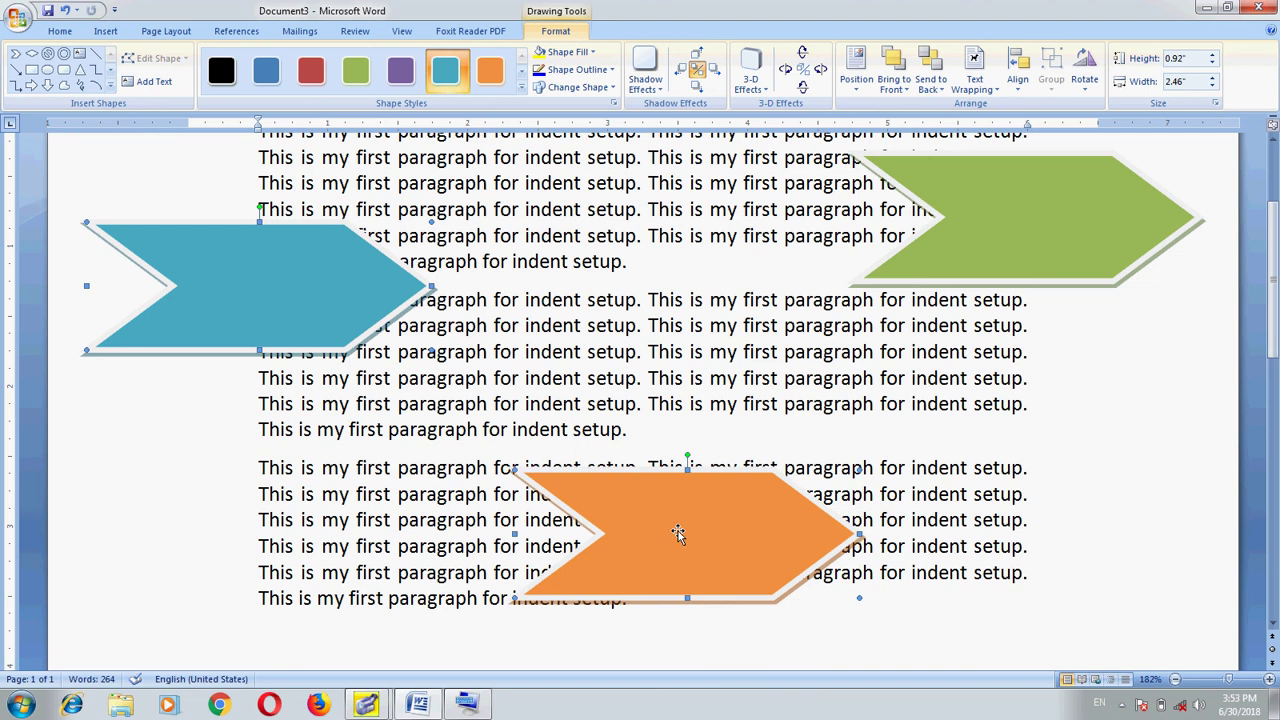
left_click(1032, 237, "shift")
Step: Try Align Left, Align Center and Align Right on the three chevrons, undoing each
left_click(1017, 80)
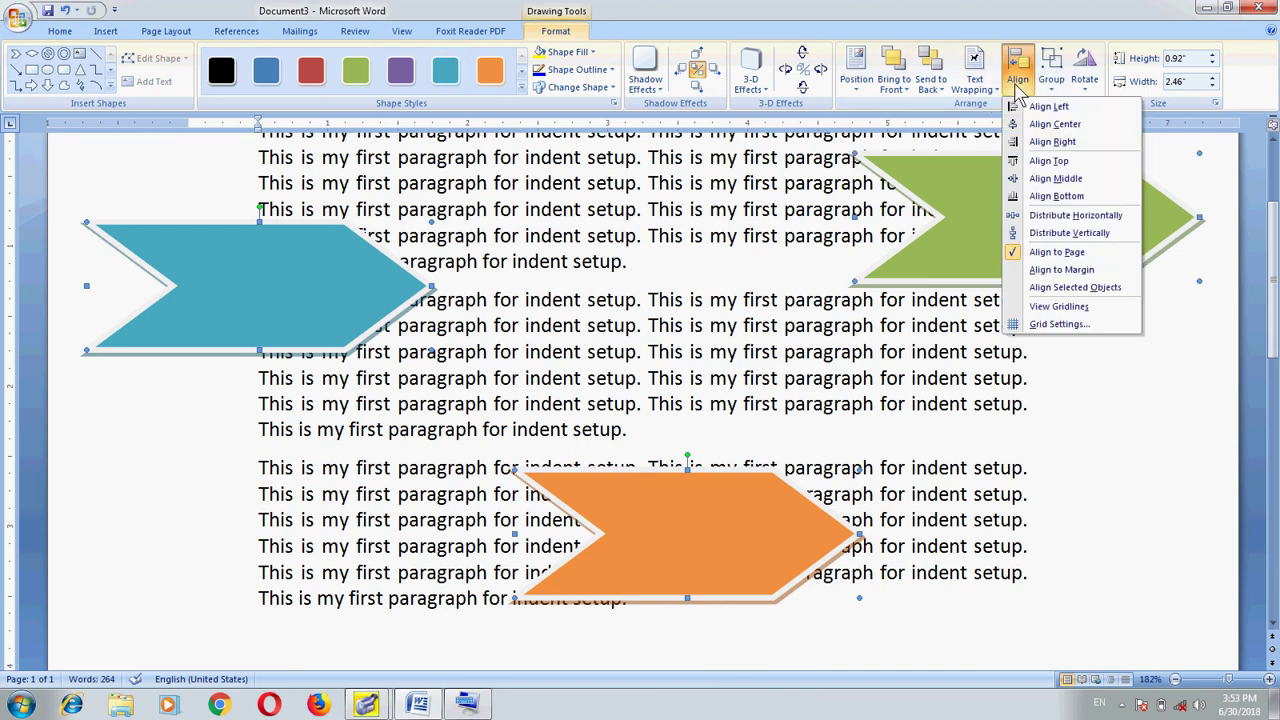
left_click(1090, 116)
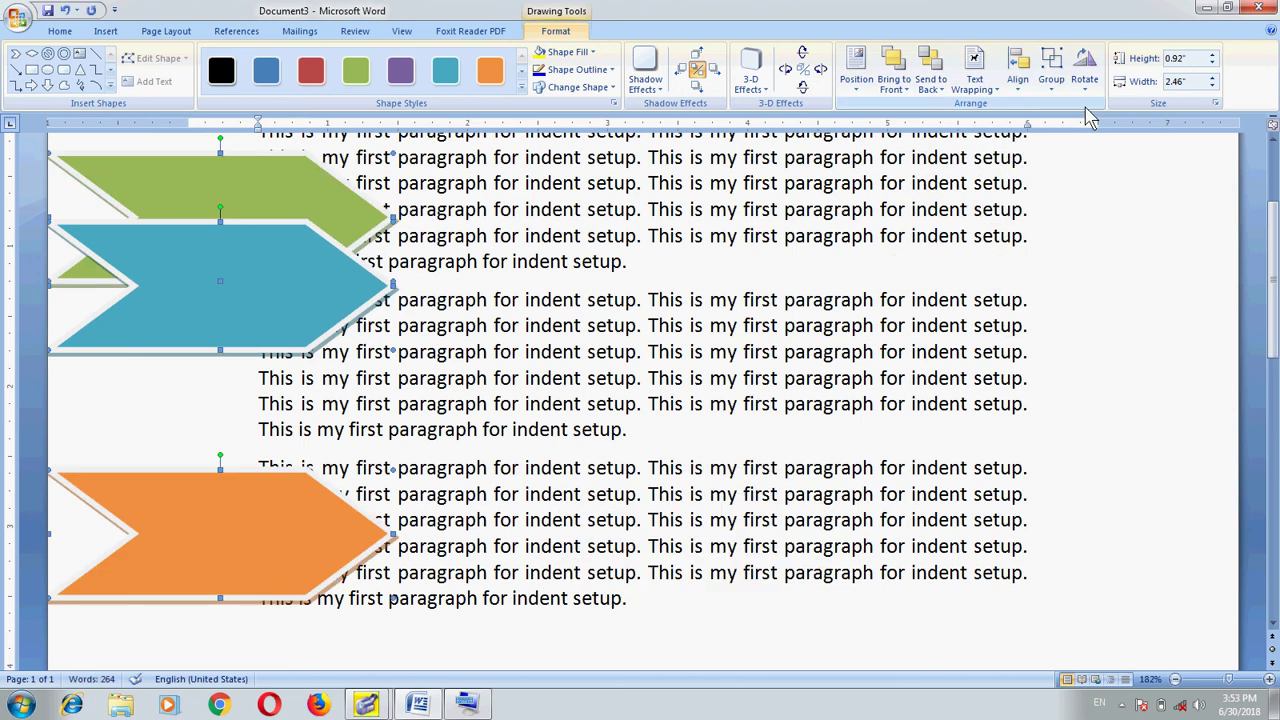
key("ctrl+z")
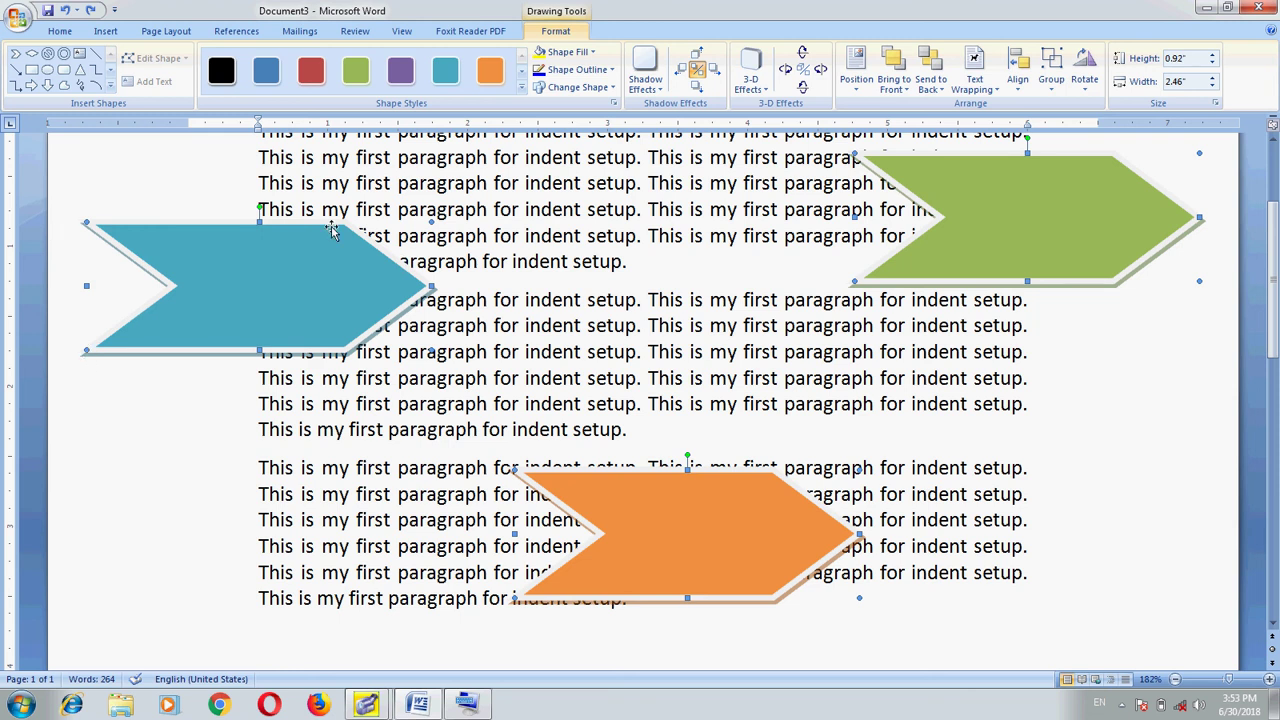
left_click(1022, 95)
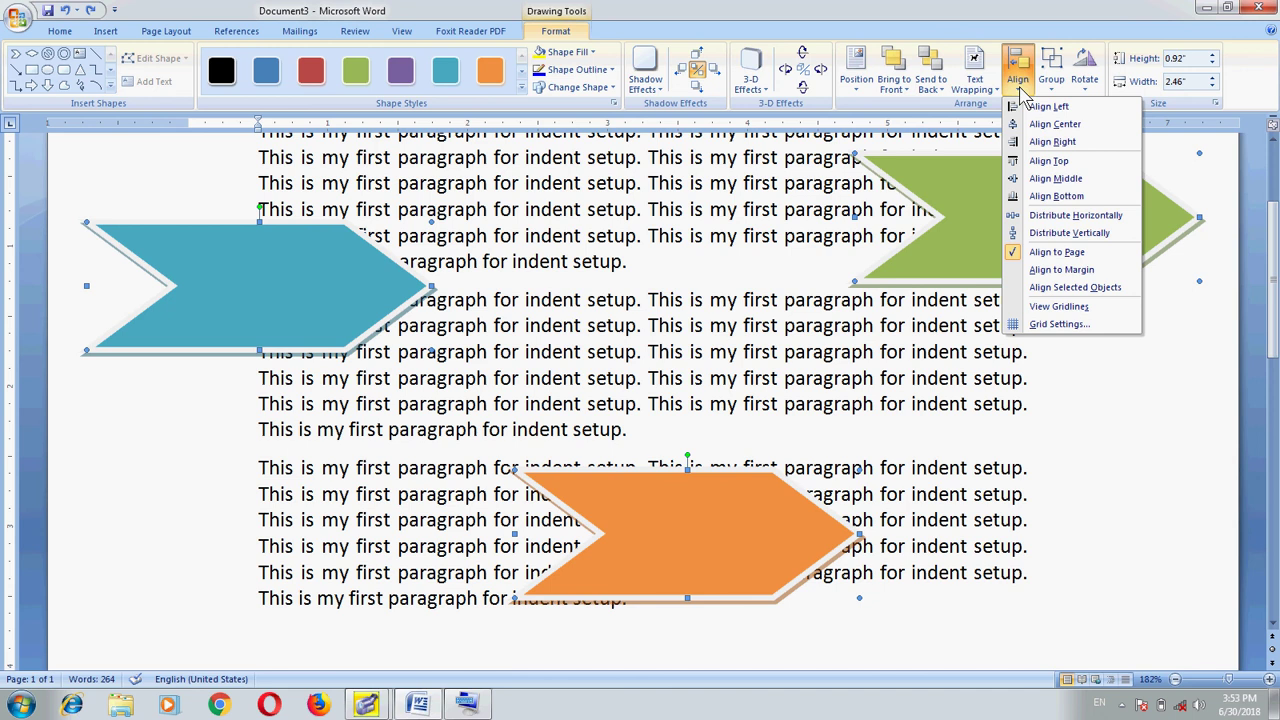
left_click(1094, 128)
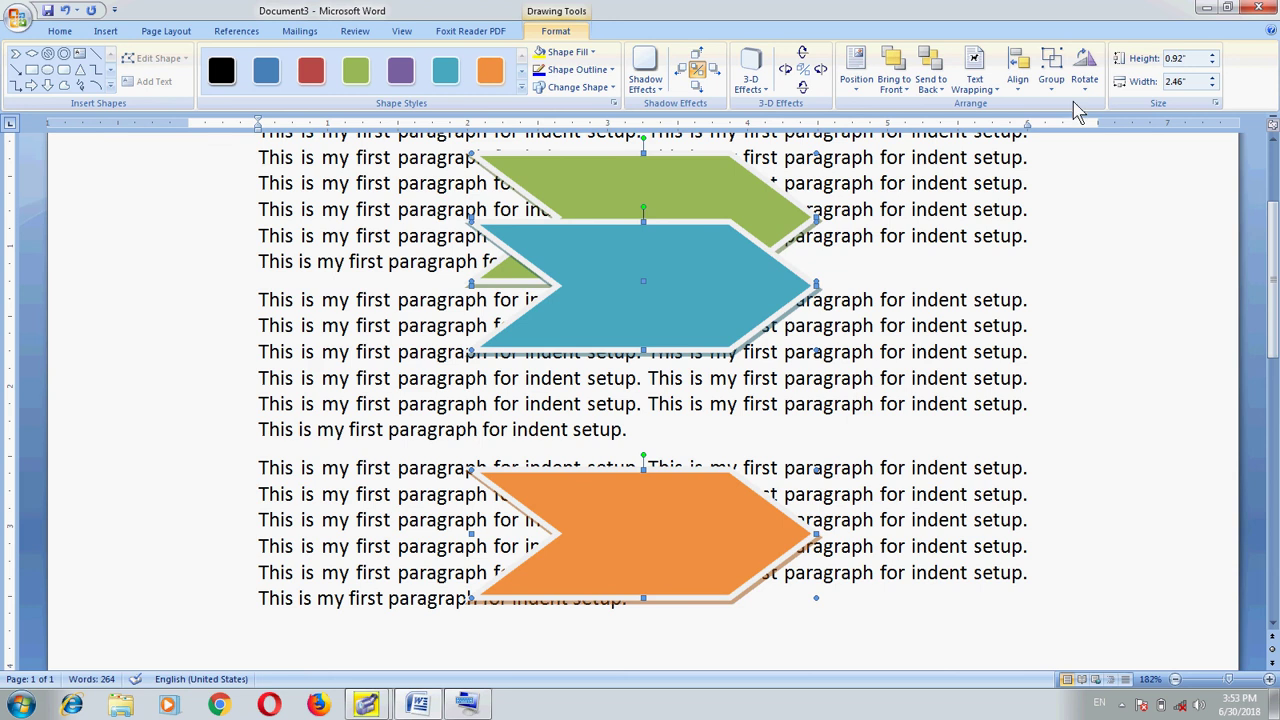
left_click(1020, 90)
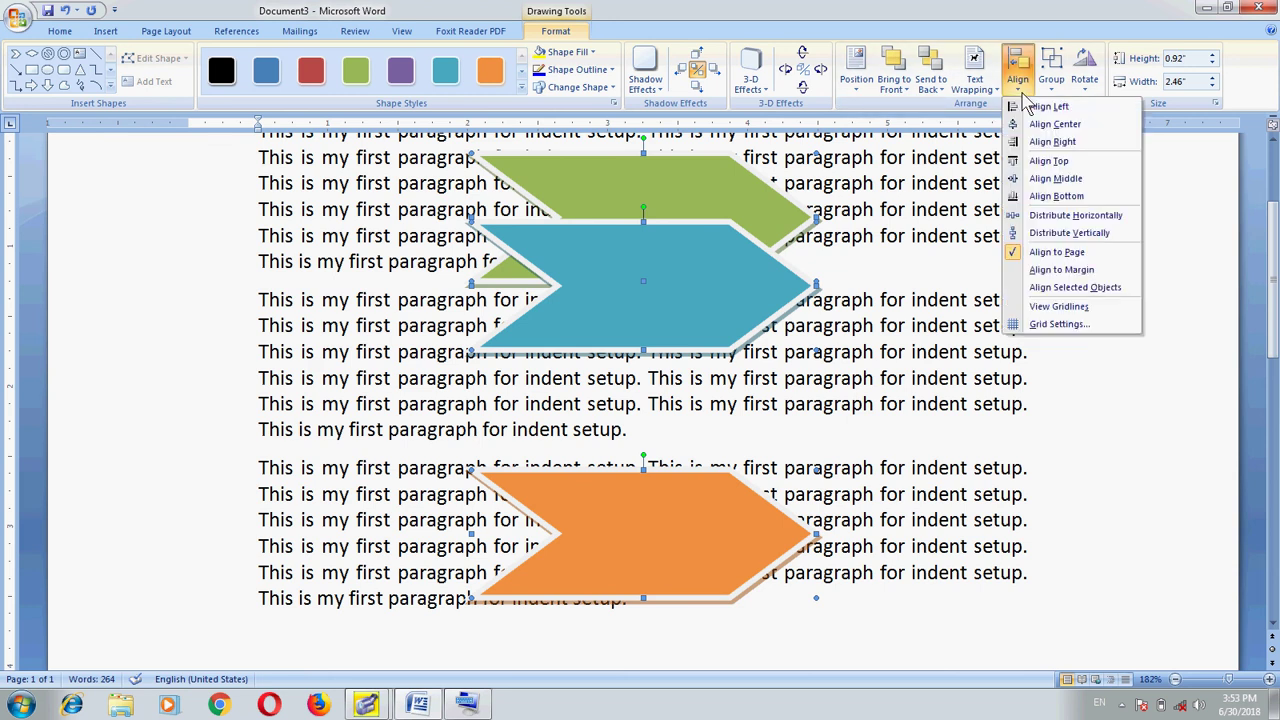
left_click(1075, 215)
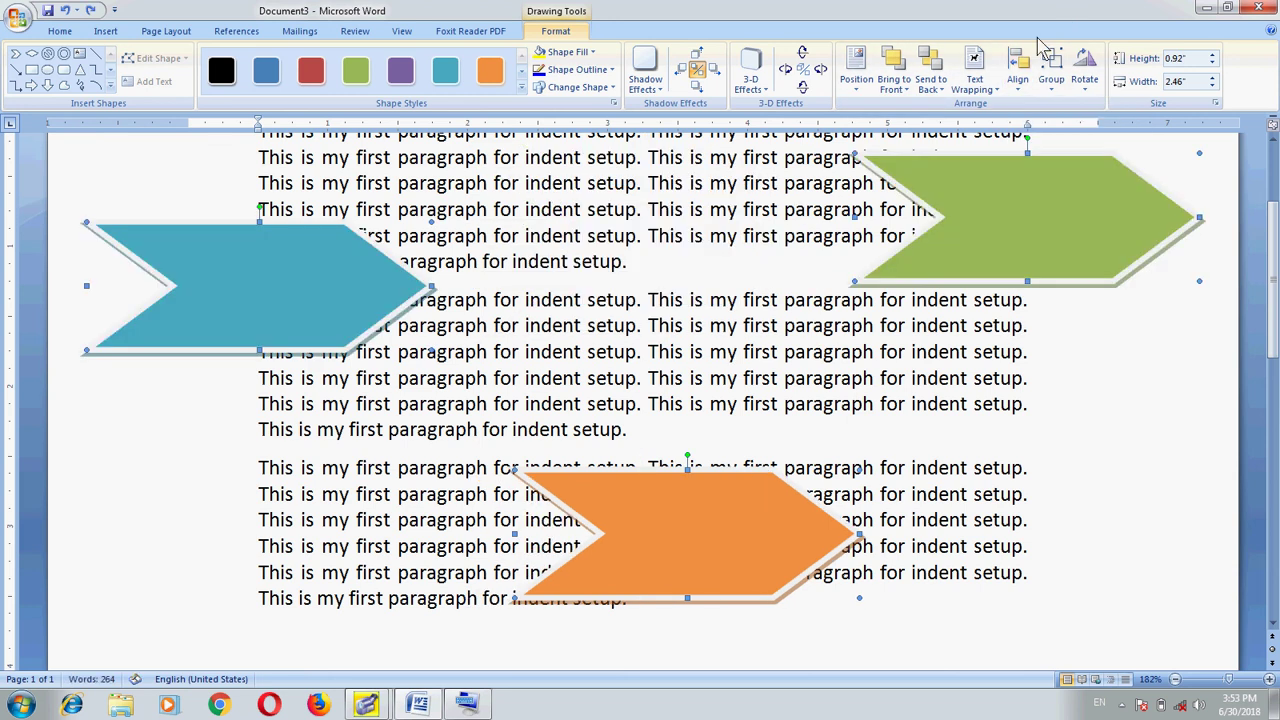
left_click(1028, 88)
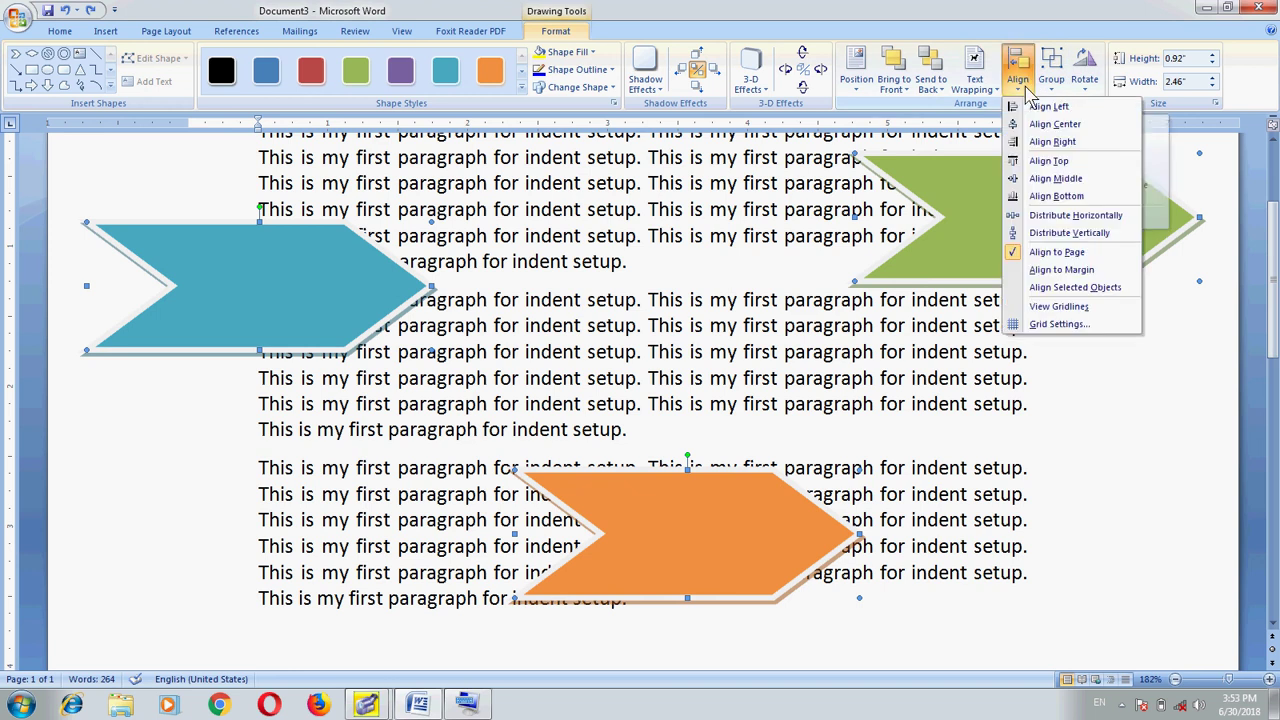
left_click(1096, 154)
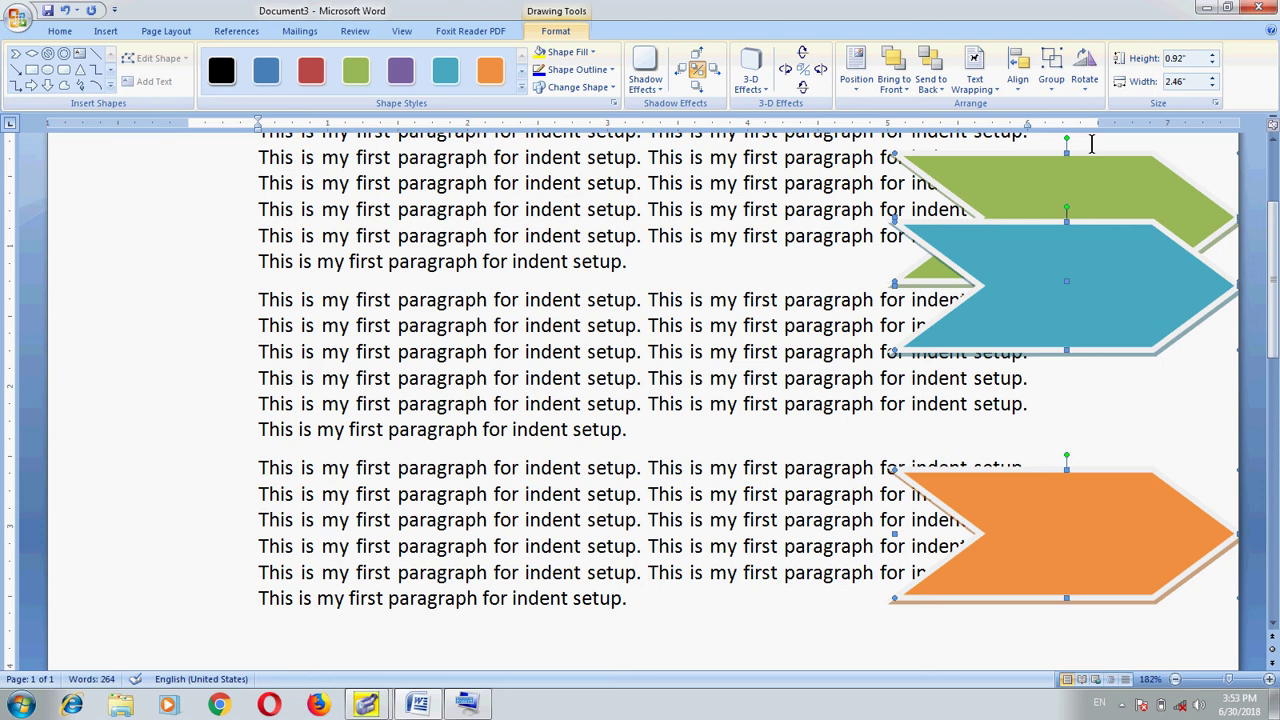
key("ctrl+z")
Step: Try Align Top, Align Middle and Align Bottom on the chevrons, checking each result down the page
left_click(1018, 72)
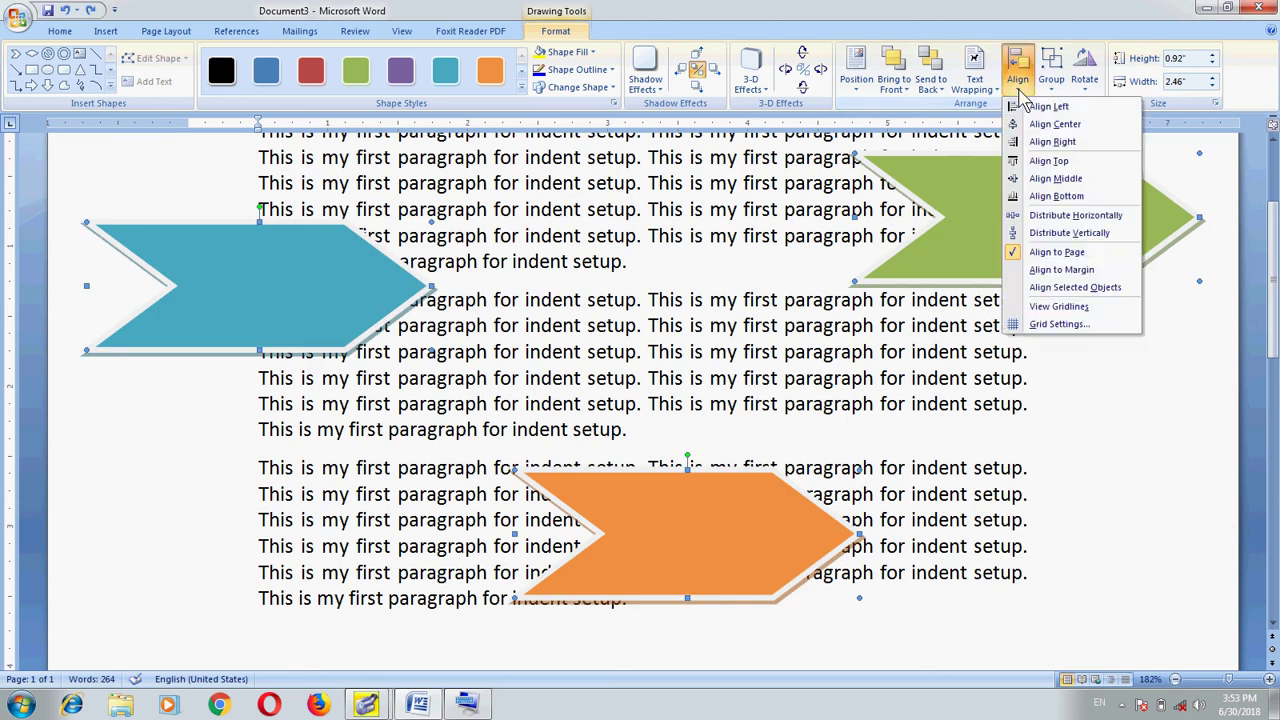
left_click(1052, 160)
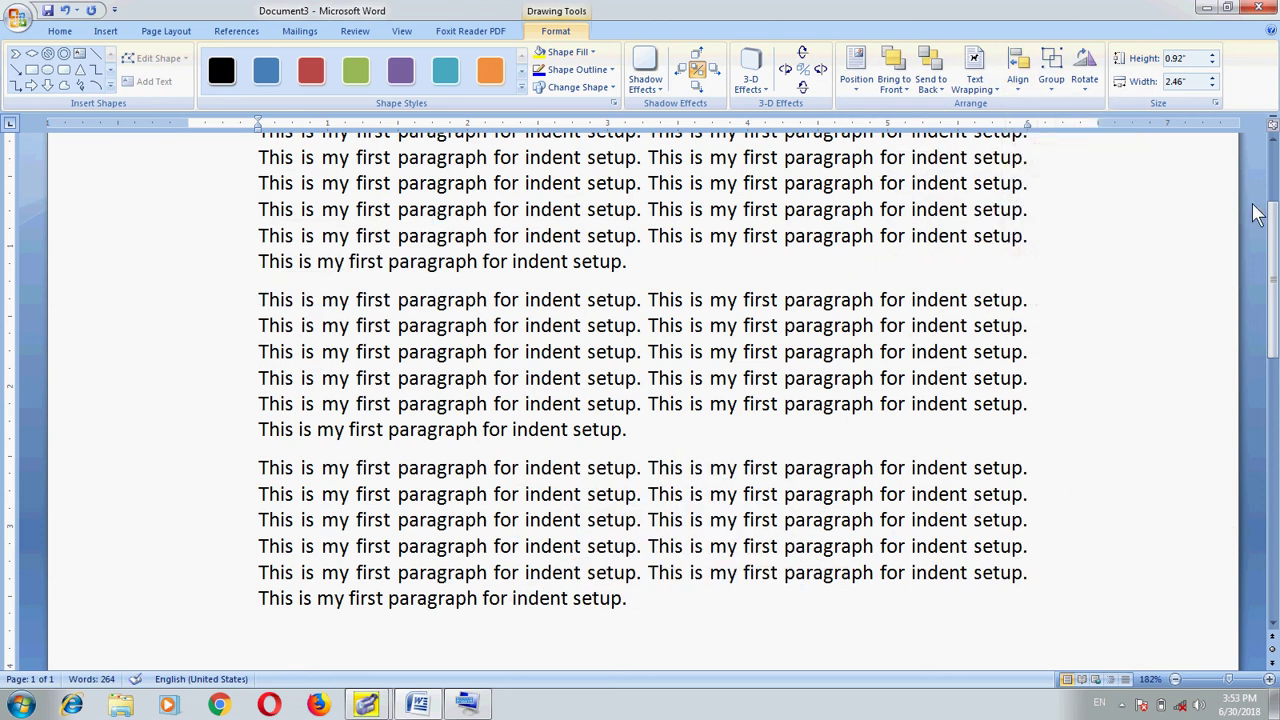
left_click_drag(1273, 214, 1275, 180)
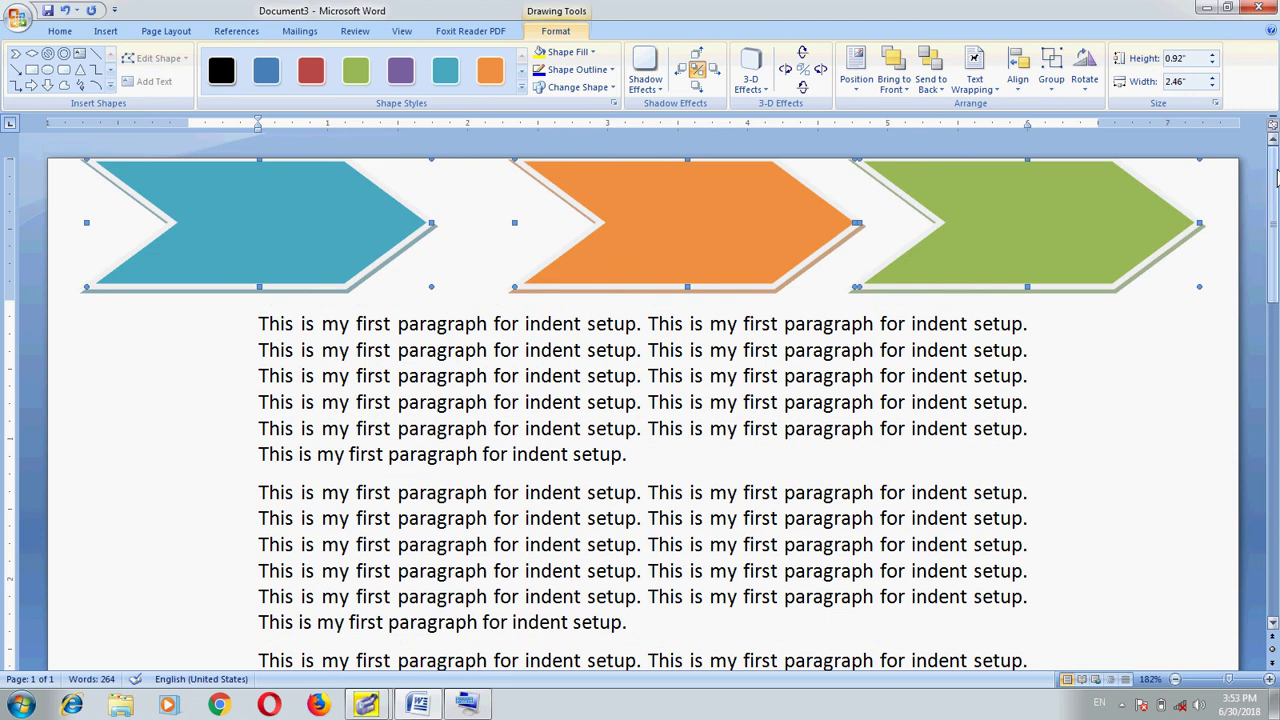
left_click(1017, 70)
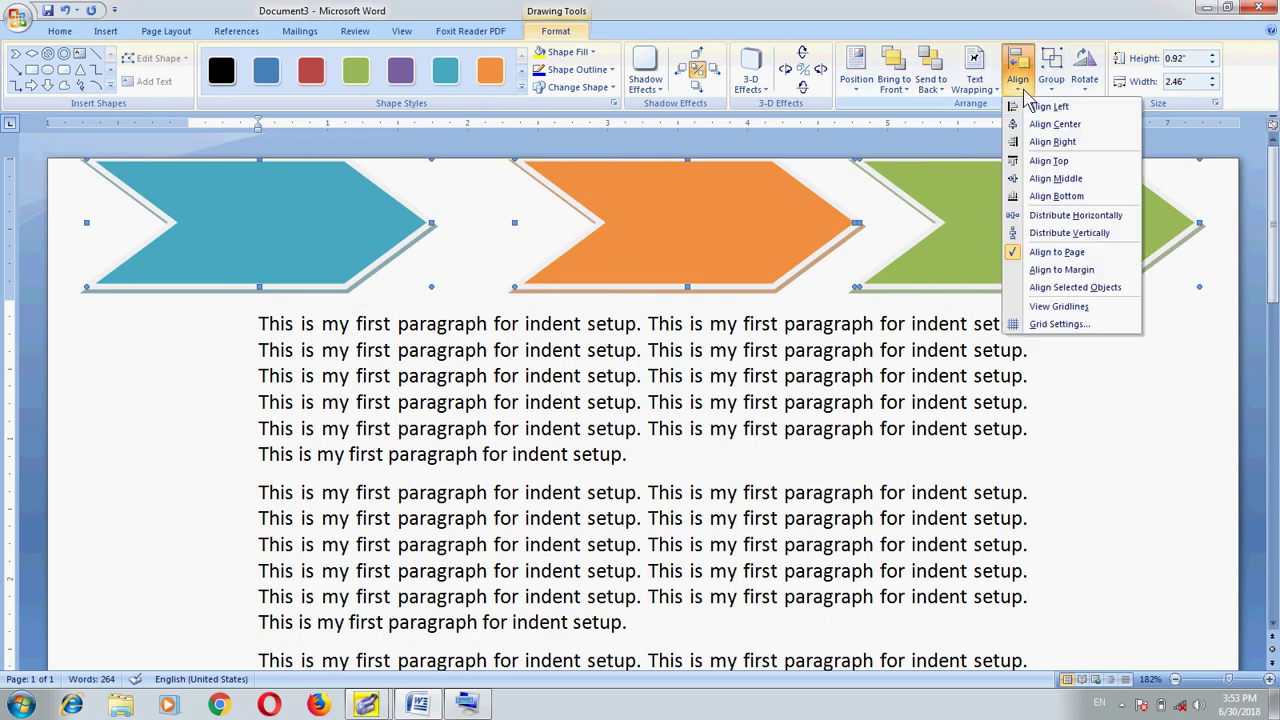
left_click(1100, 178)
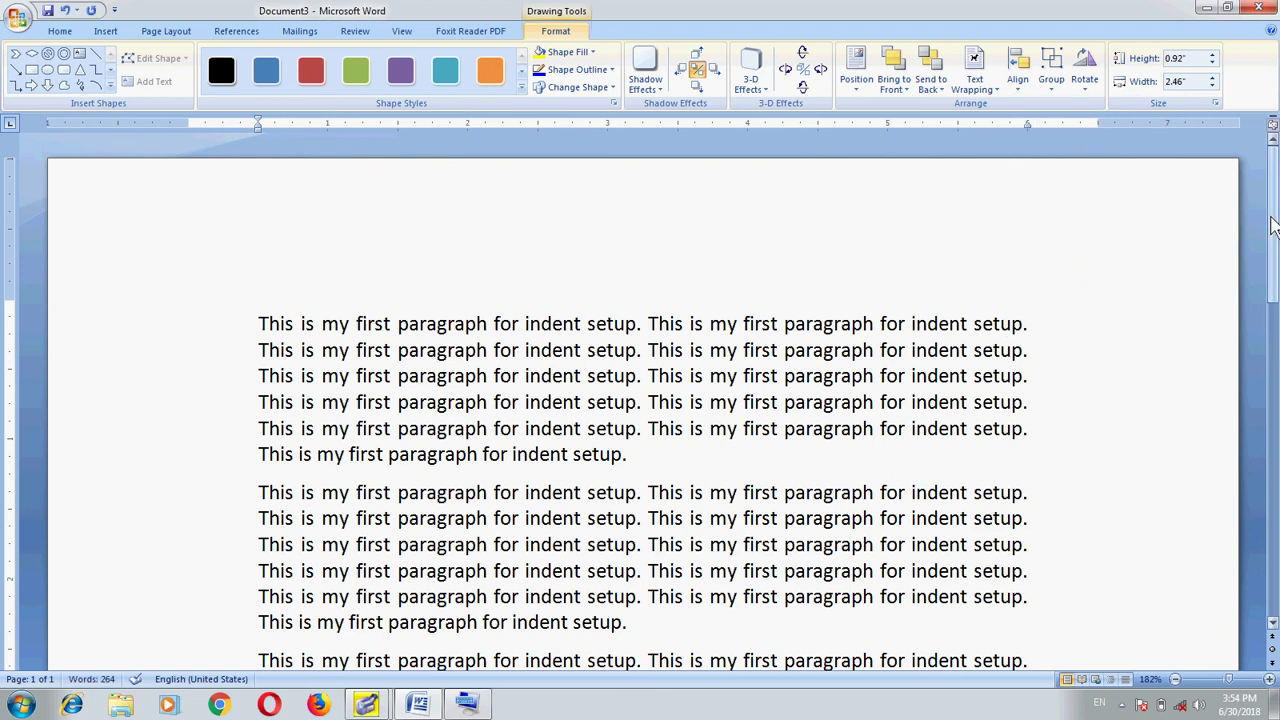
left_click_drag(1272, 226, 1275, 408)
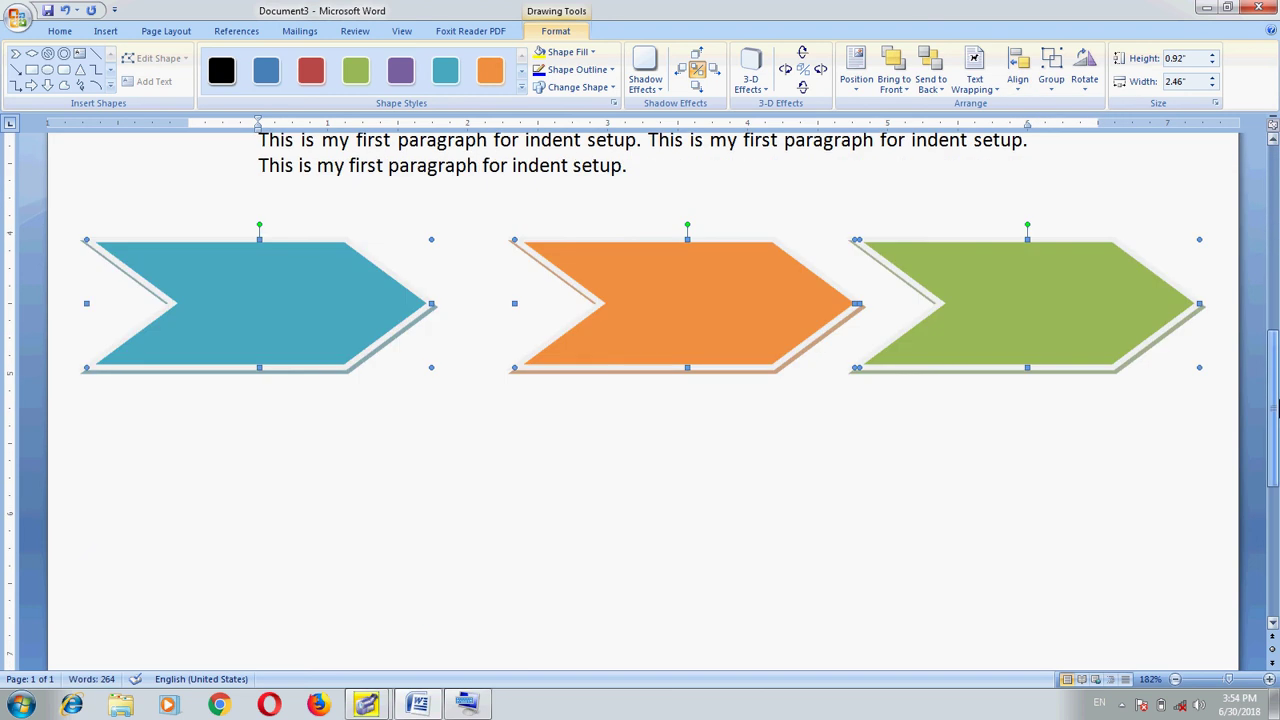
left_click(1018, 75)
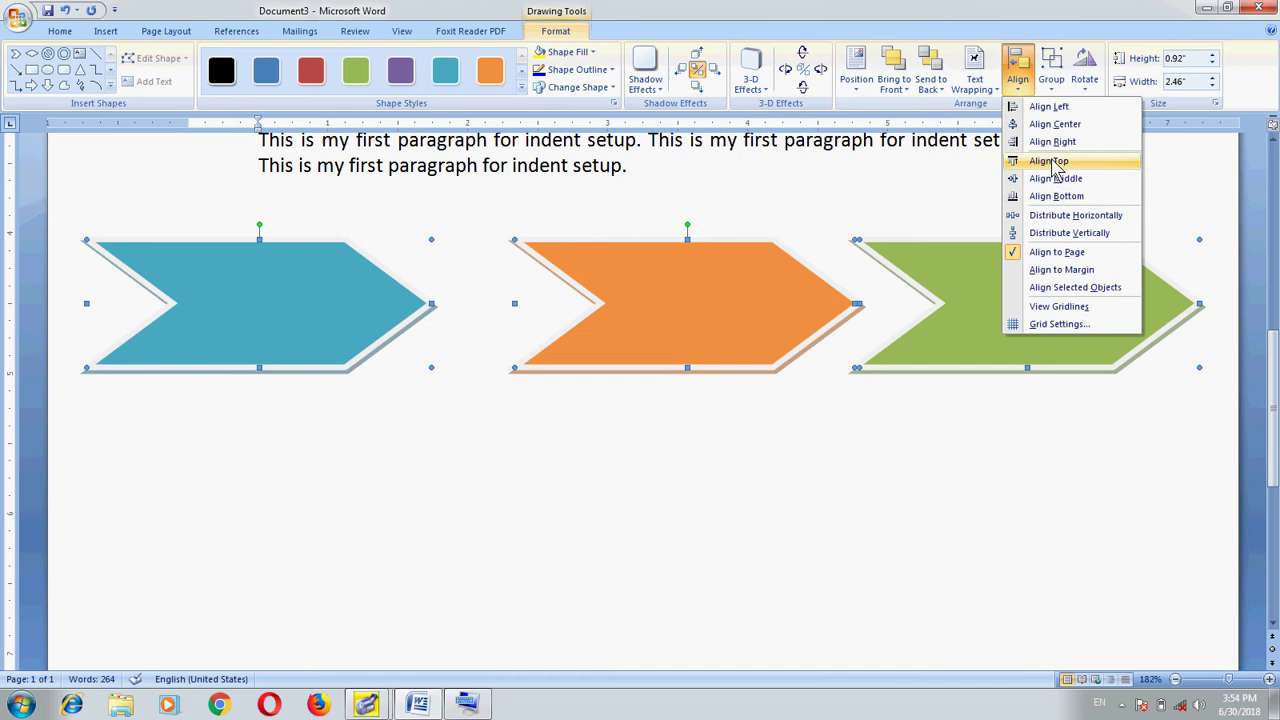
left_click(1082, 200)
left_click_drag(1273, 370, 1277, 537)
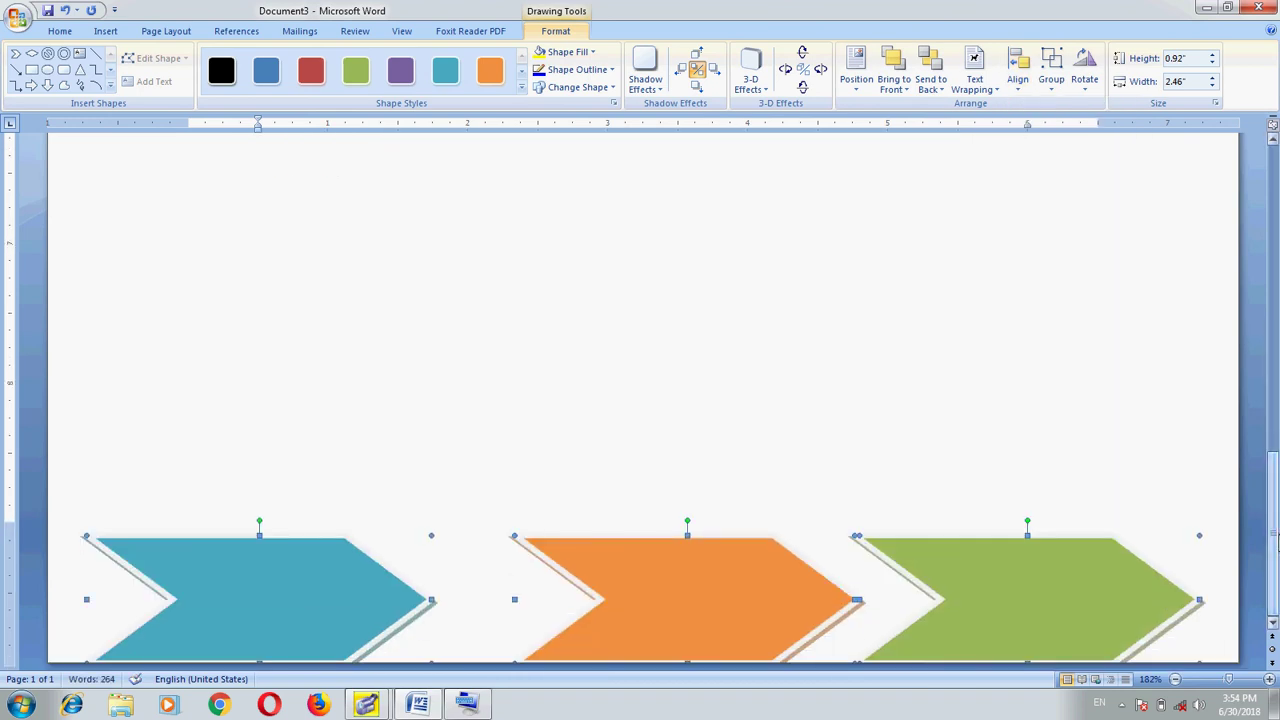
left_click_drag(1273, 540, 1274, 556)
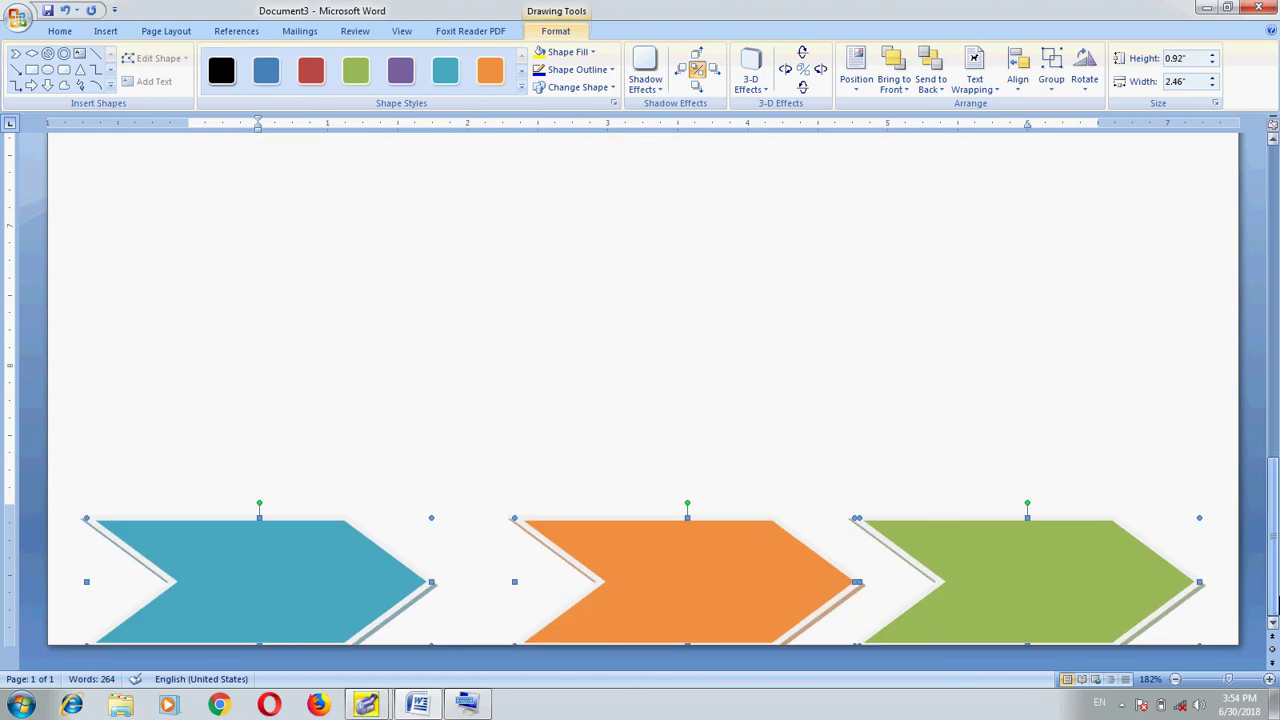
Step: Settle on Align Middle, setting the three chevrons in one row at the page's vertical middle
left_click(1018, 80)
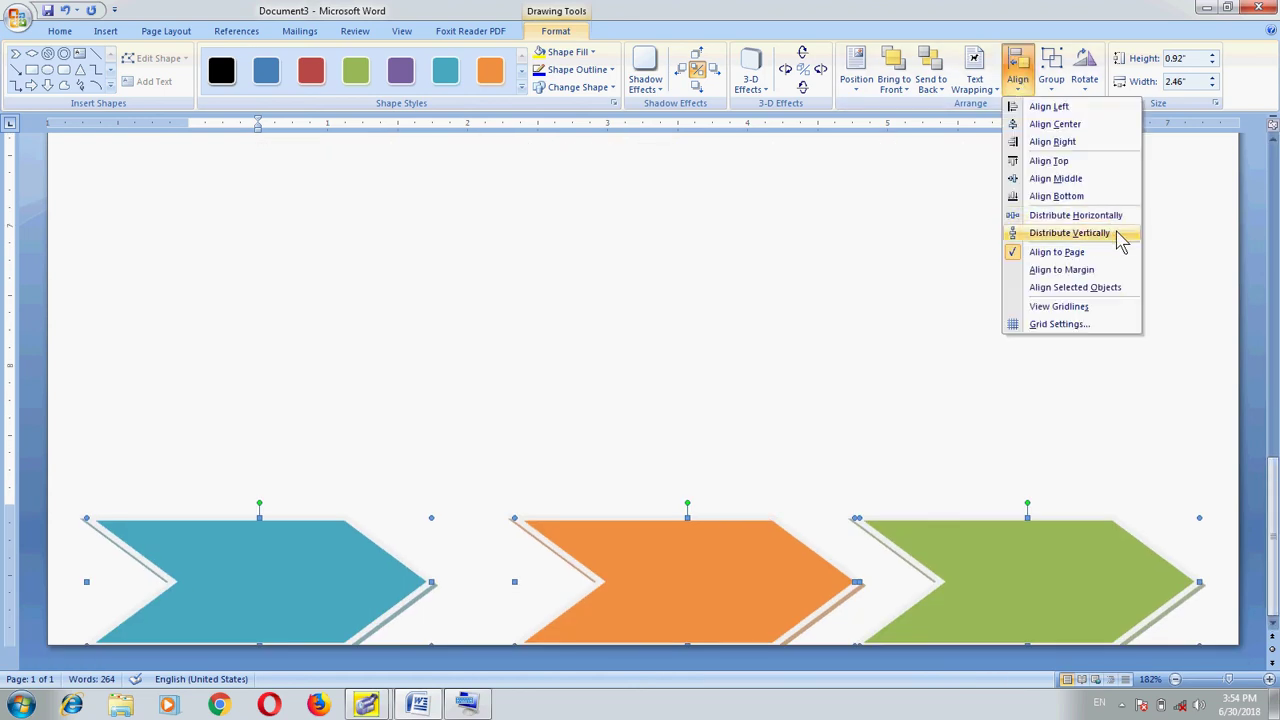
left_click(1090, 8)
left_click(1015, 88)
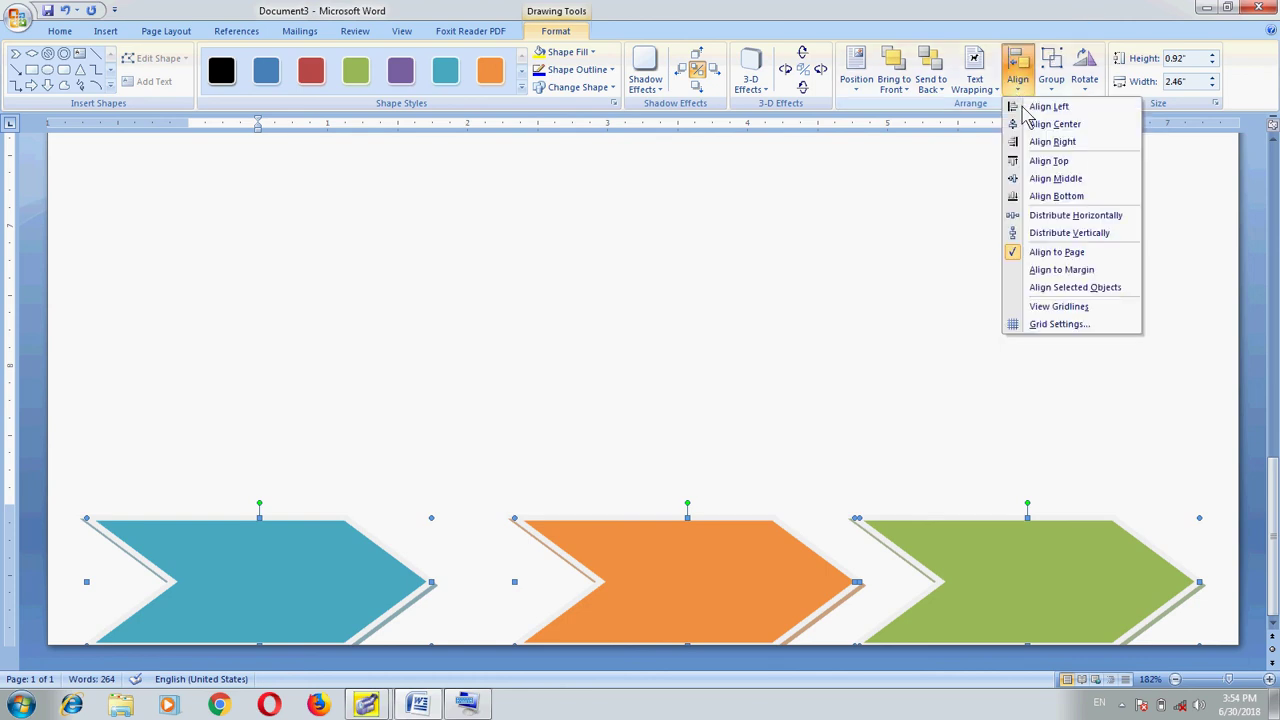
left_click(1060, 178)
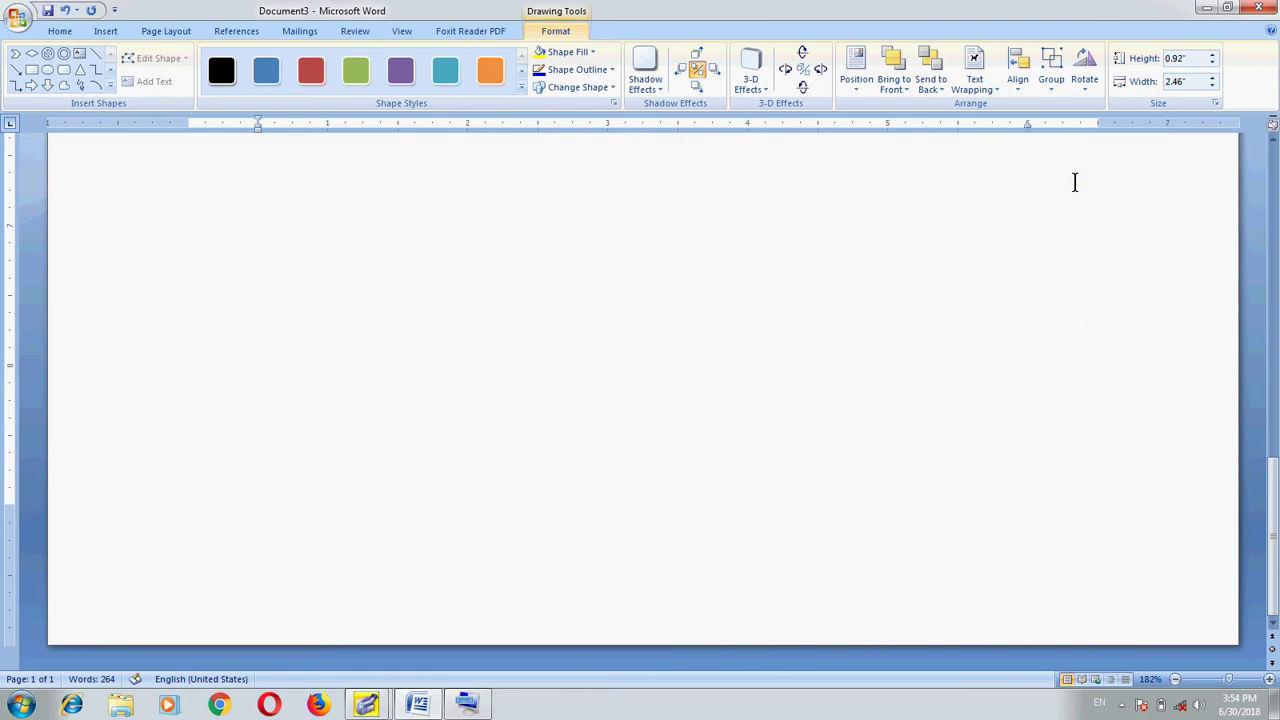
scroll(1258, 315, "down", 5)
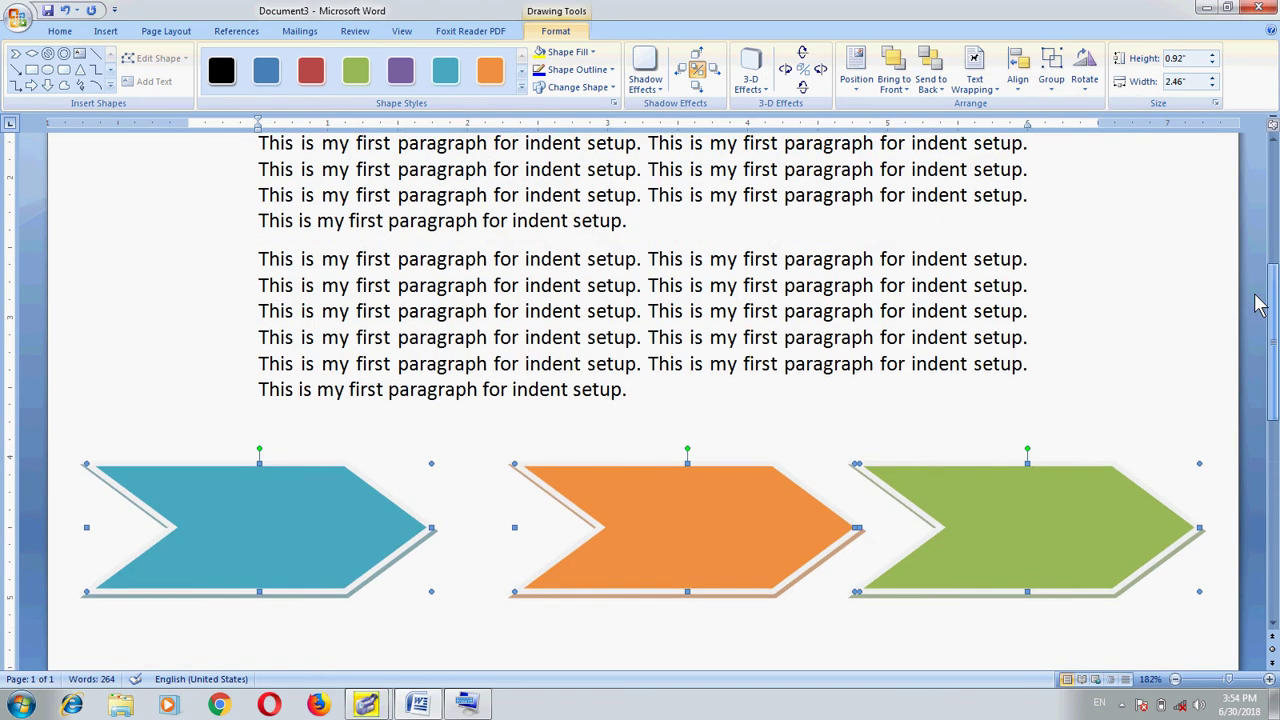
Step: Move the orange chevron to the right, next to the green one
scroll(1258, 315, "down", 2)
left_click(810, 497)
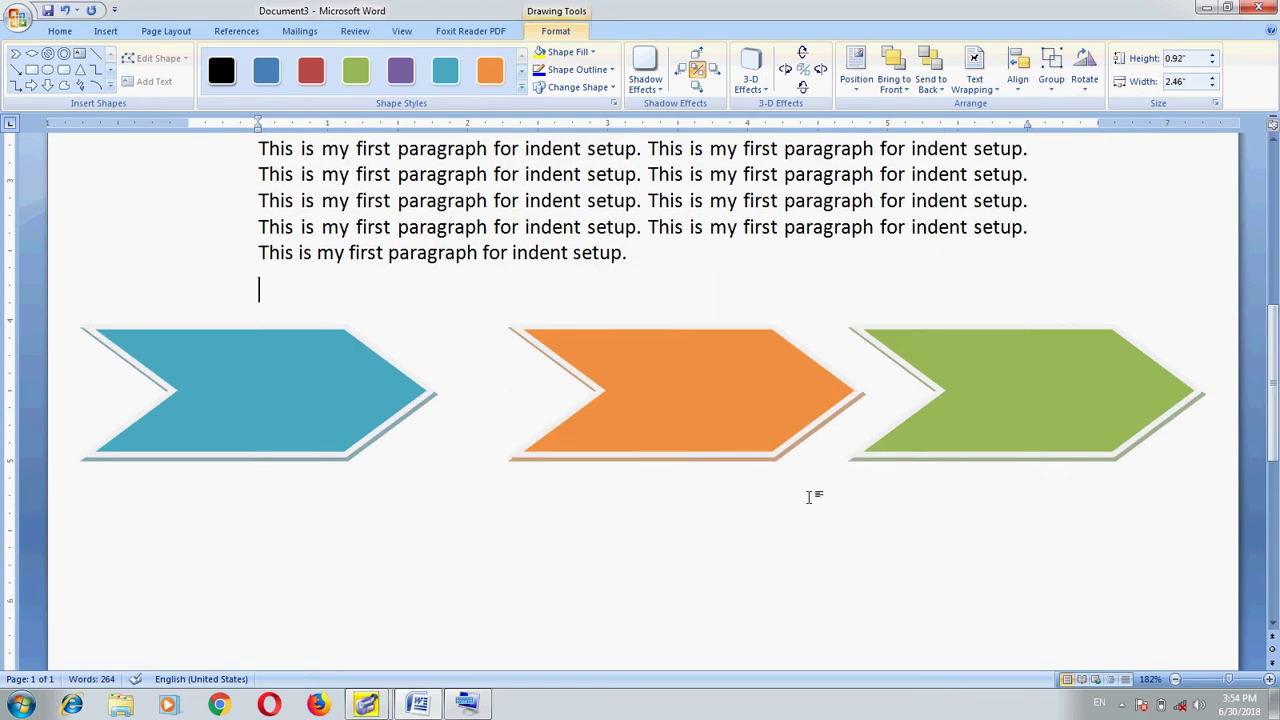
left_click(704, 390)
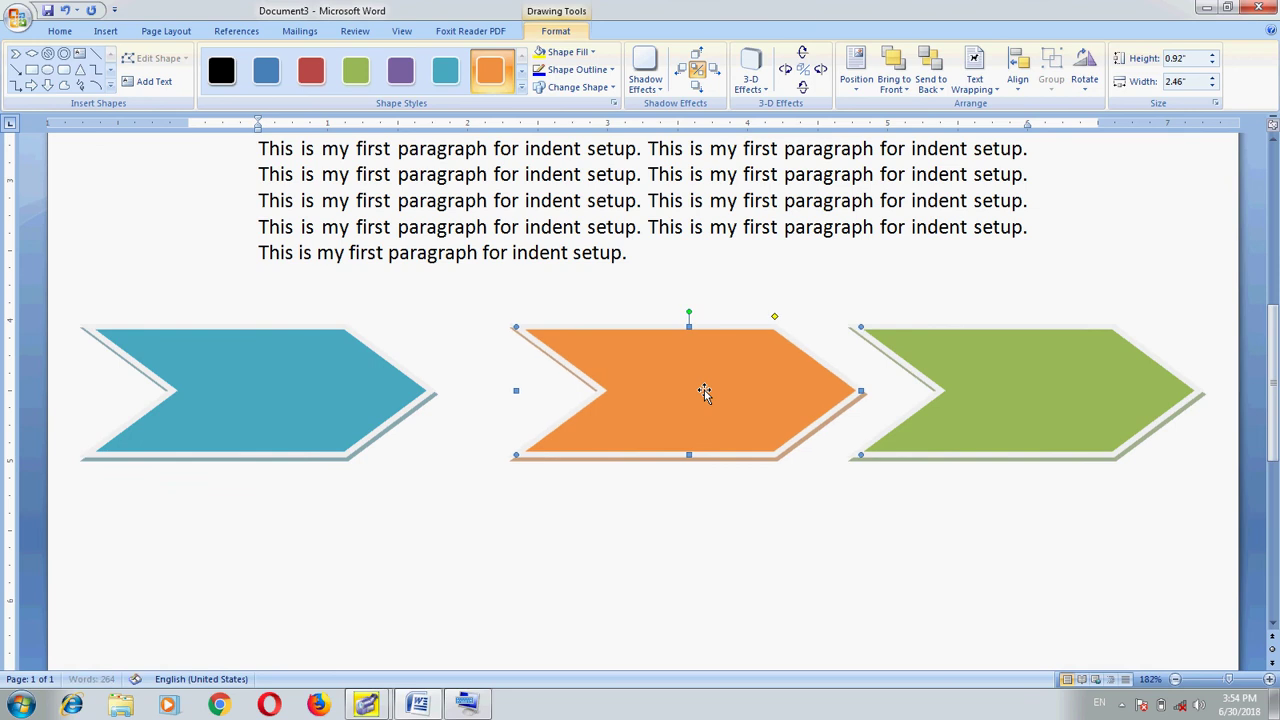
key("Escape")
left_click(704, 390)
left_click_drag(763, 392, 890, 399)
Step: Select the green, orange and teal chevrons and apply Distribute Horizontally
left_click(1137, 393)
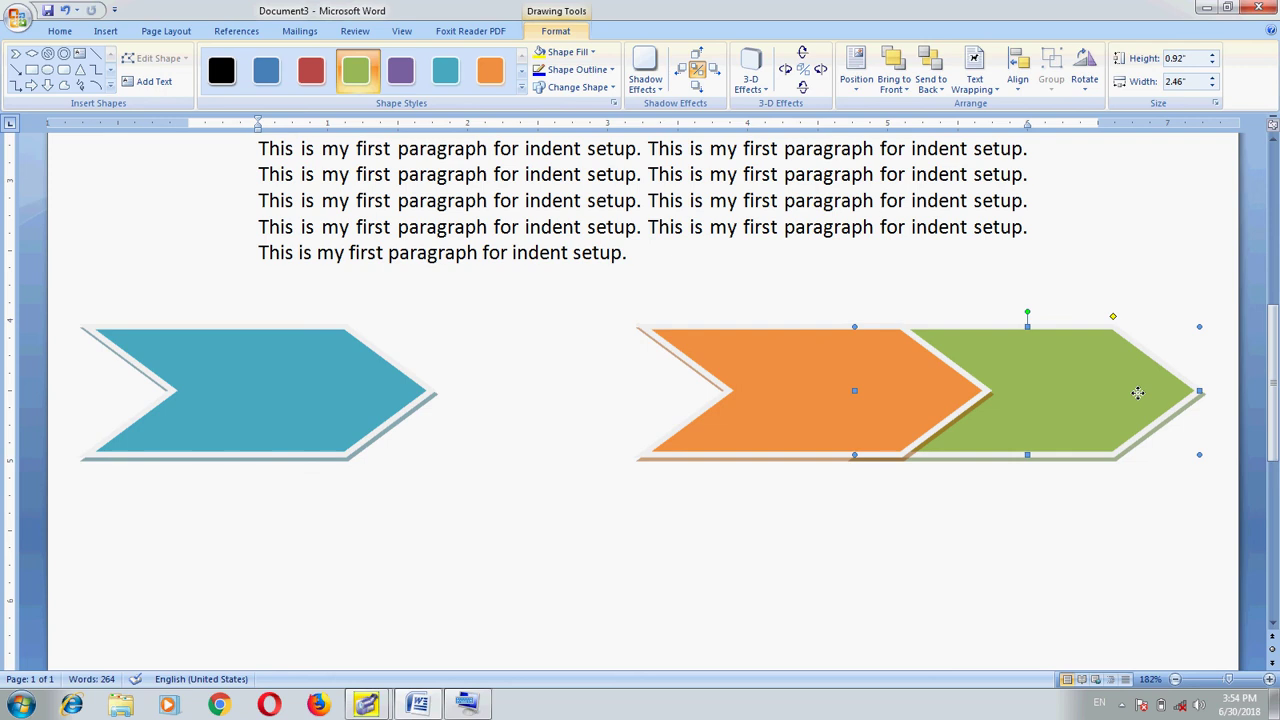
left_click(829, 398, "shift")
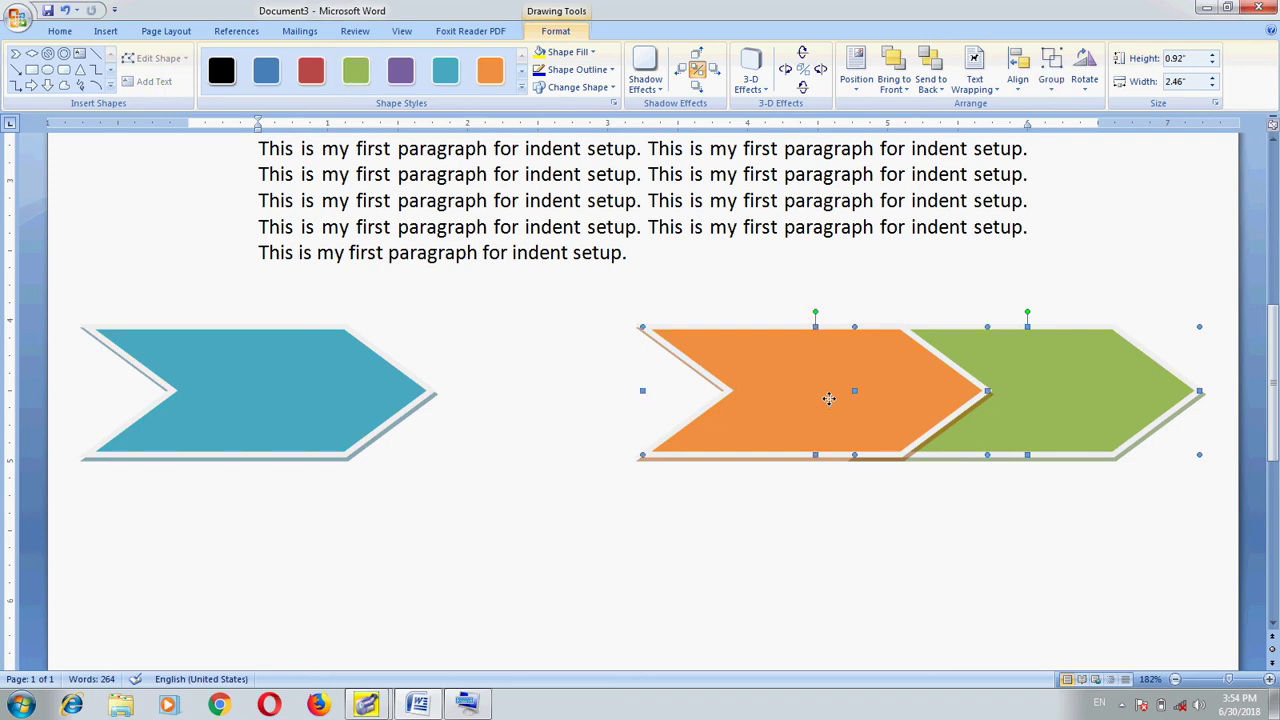
left_click(335, 367, "shift")
left_click(1018, 82)
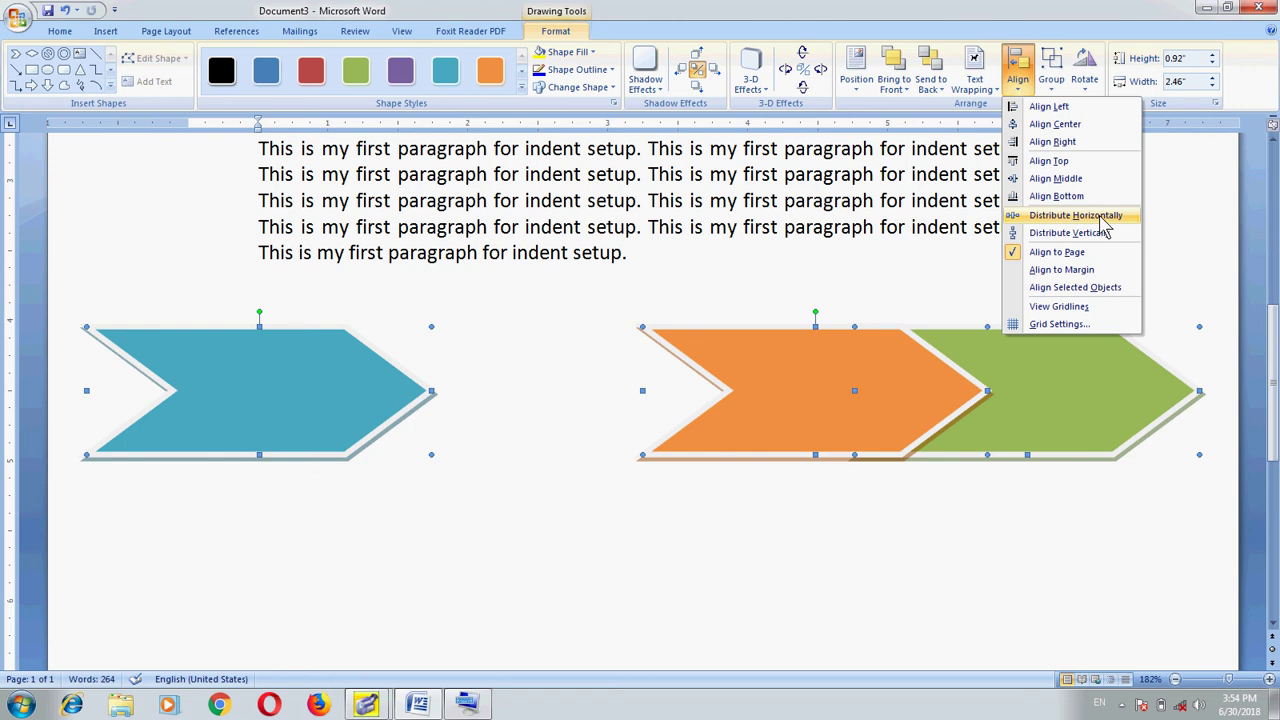
left_click(1100, 216)
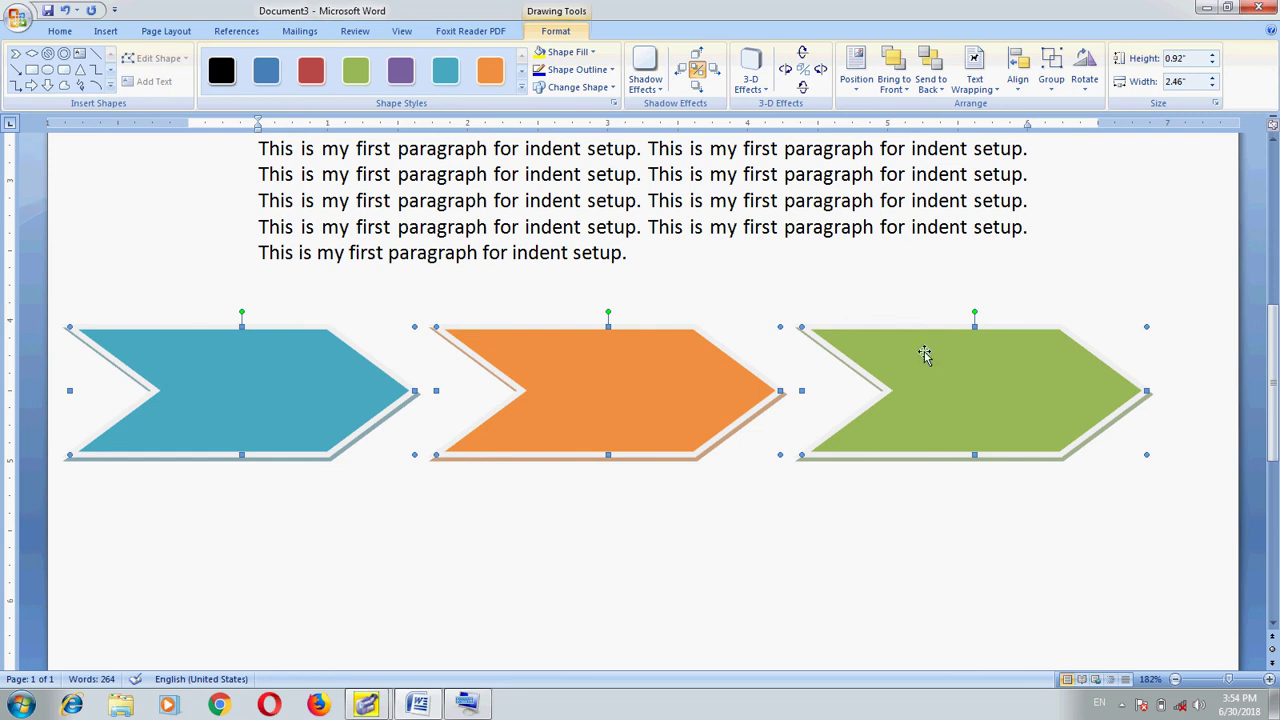
left_click(914, 266)
left_click(977, 385)
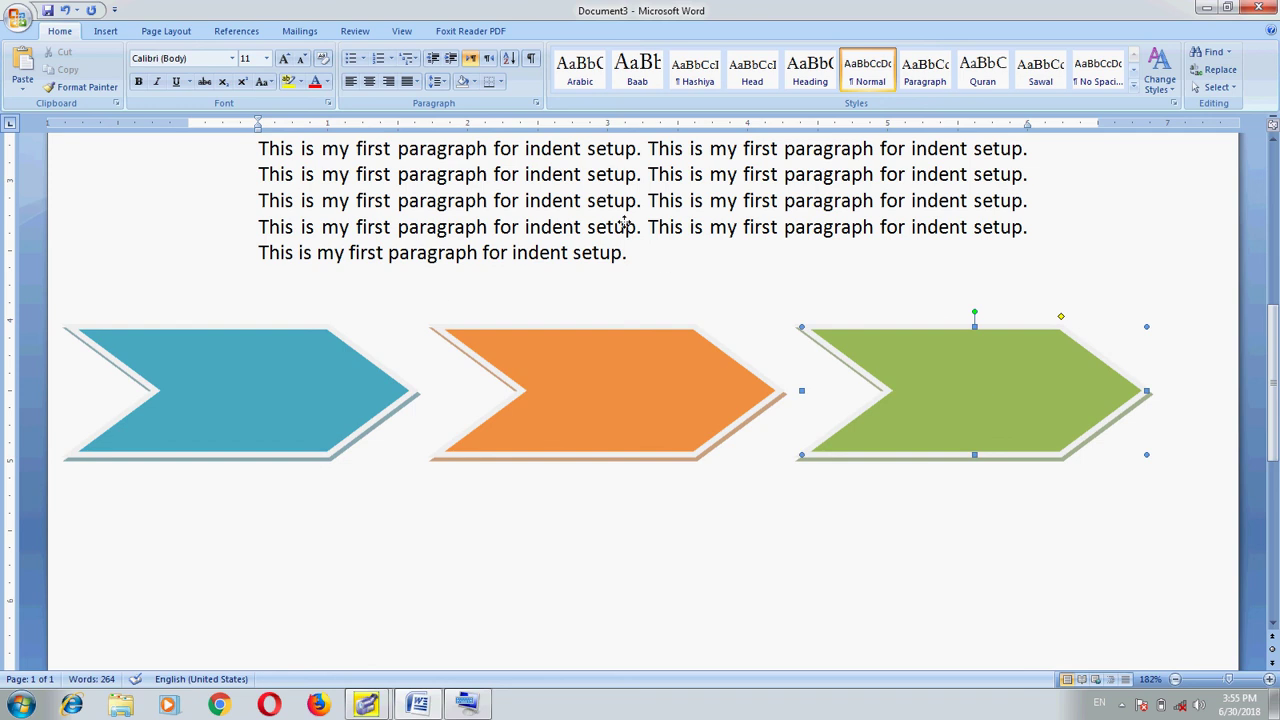
Step: Move green up and teal down, then apply Distribute Vertically to all three chevrons
left_click_drag(622, 222, 618, 203)
left_click(309, 397)
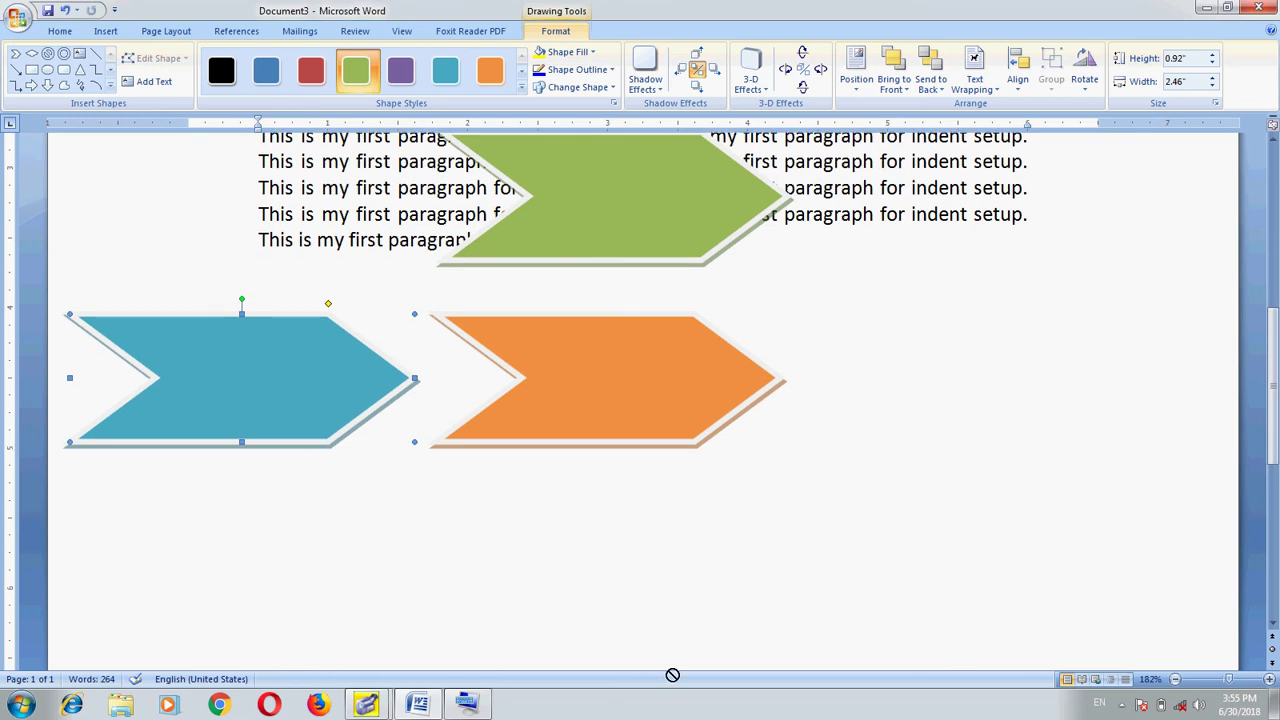
left_click_drag(670, 657, 674, 655)
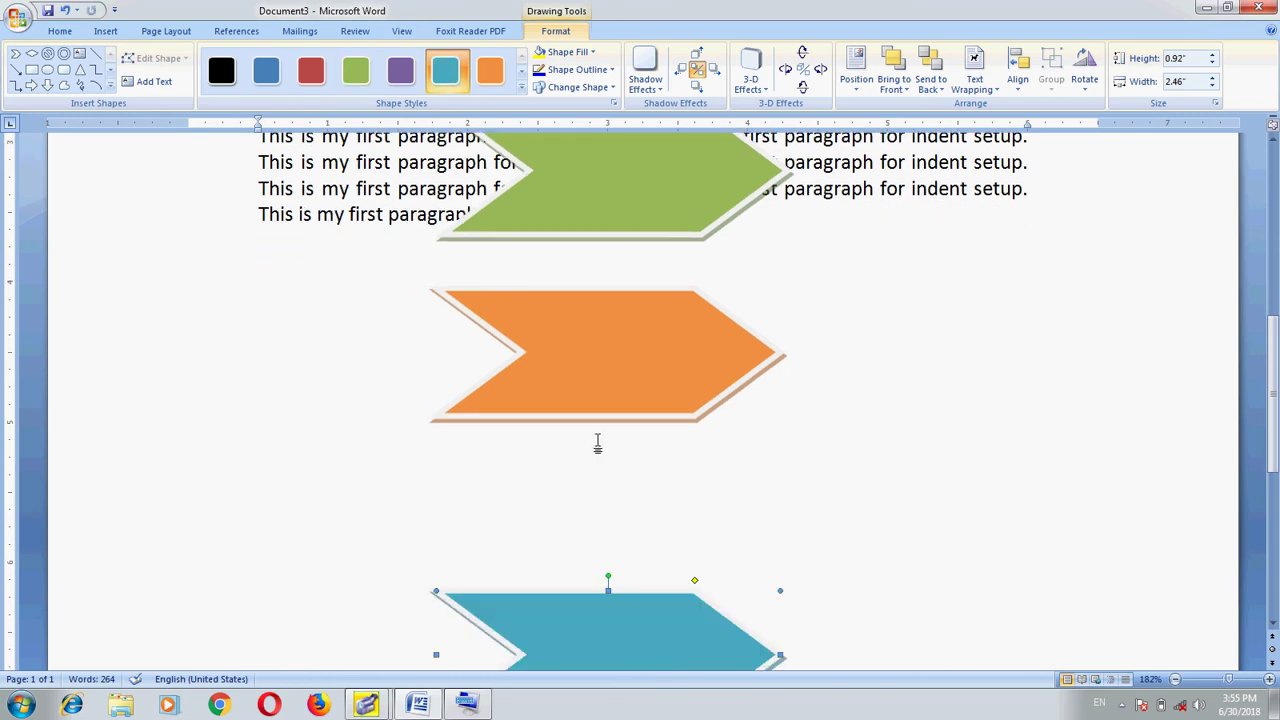
left_click(623, 354, "shift")
left_click(650, 182, "shift")
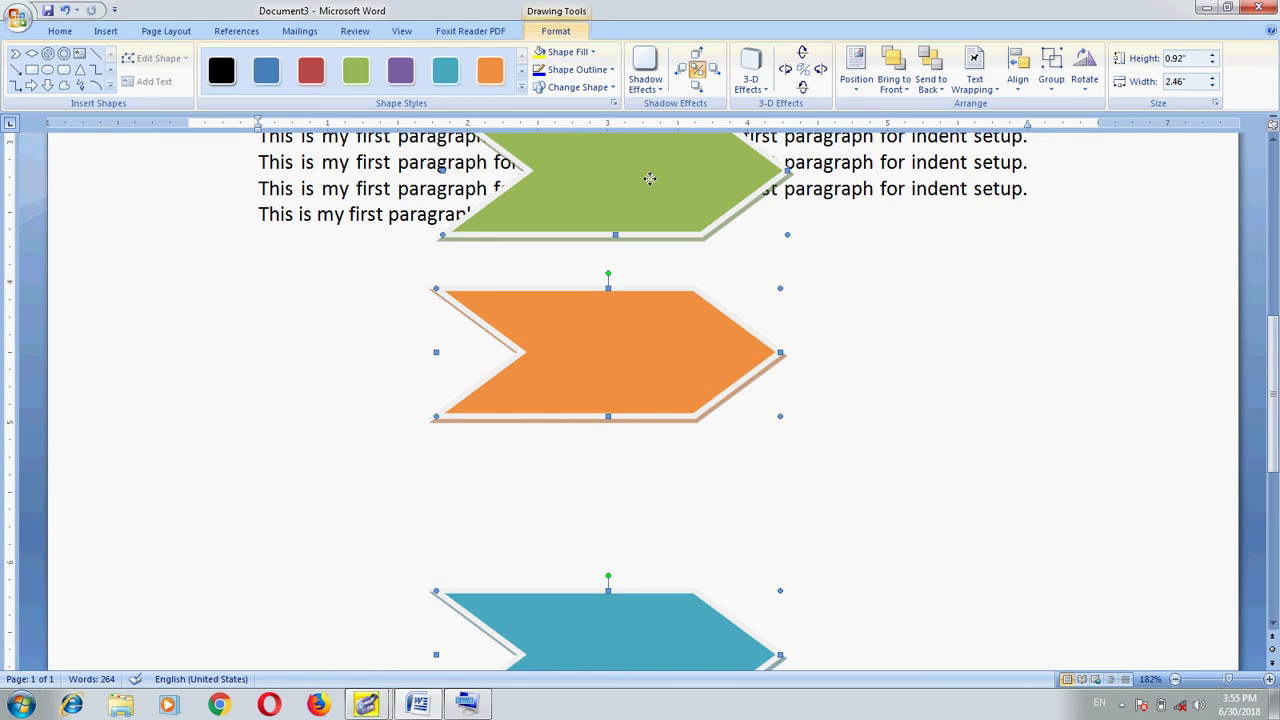
left_click(1018, 85)
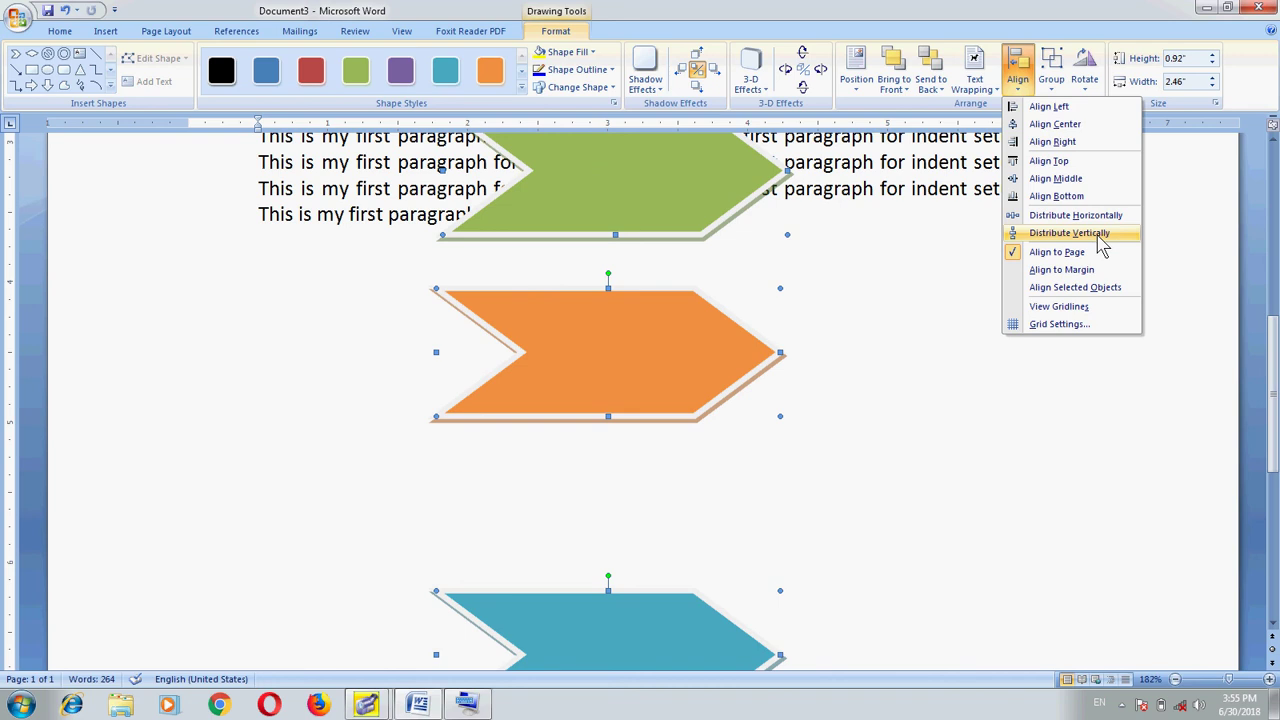
left_click(1098, 233)
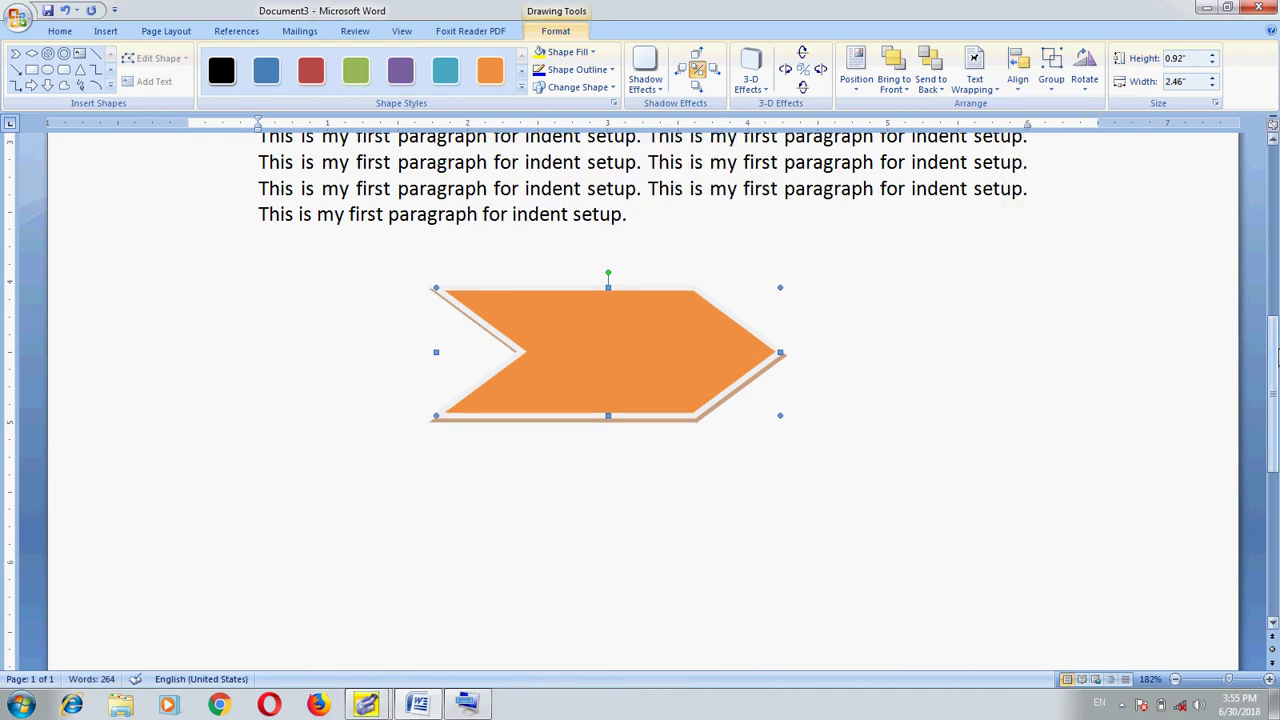
mouse_move(1275, 318)
left_mouse_down()
mouse_move(1275, 425)
mouse_move(1276, 270)
left_mouse_up()
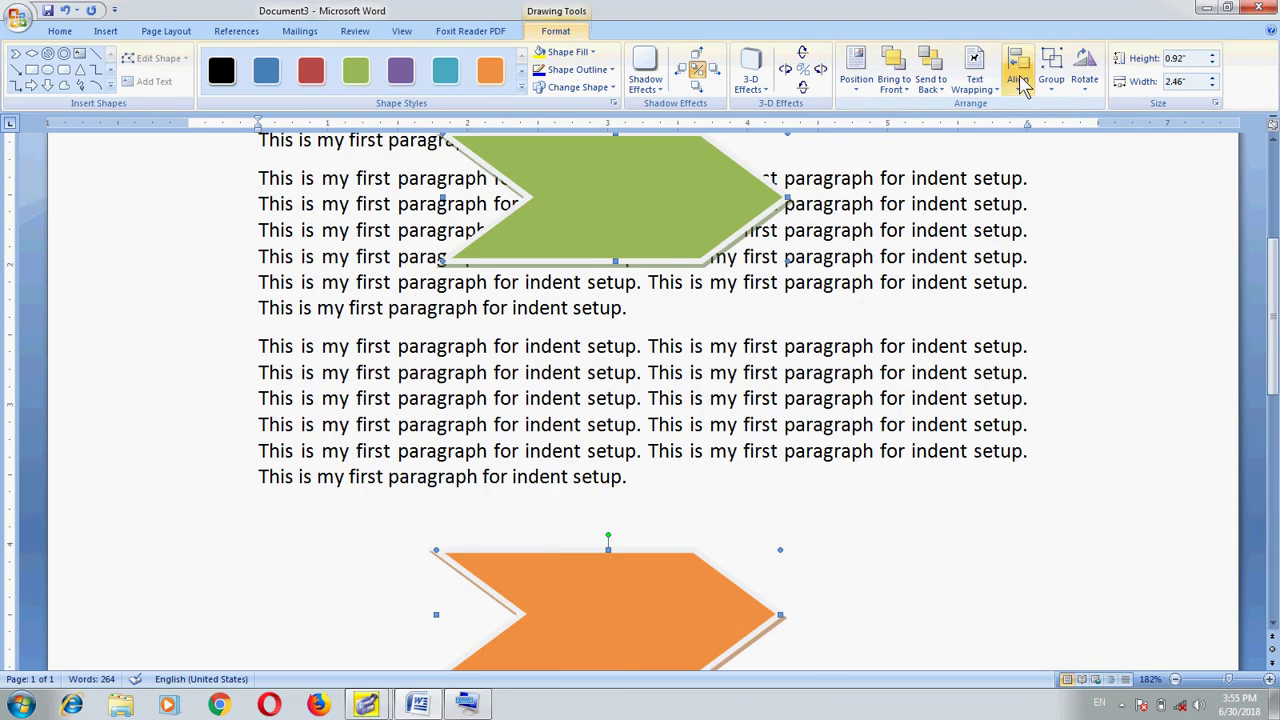
Step: Move the green chevron to the top-left edge and redistribute the chevrons vertically
left_click(1018, 70)
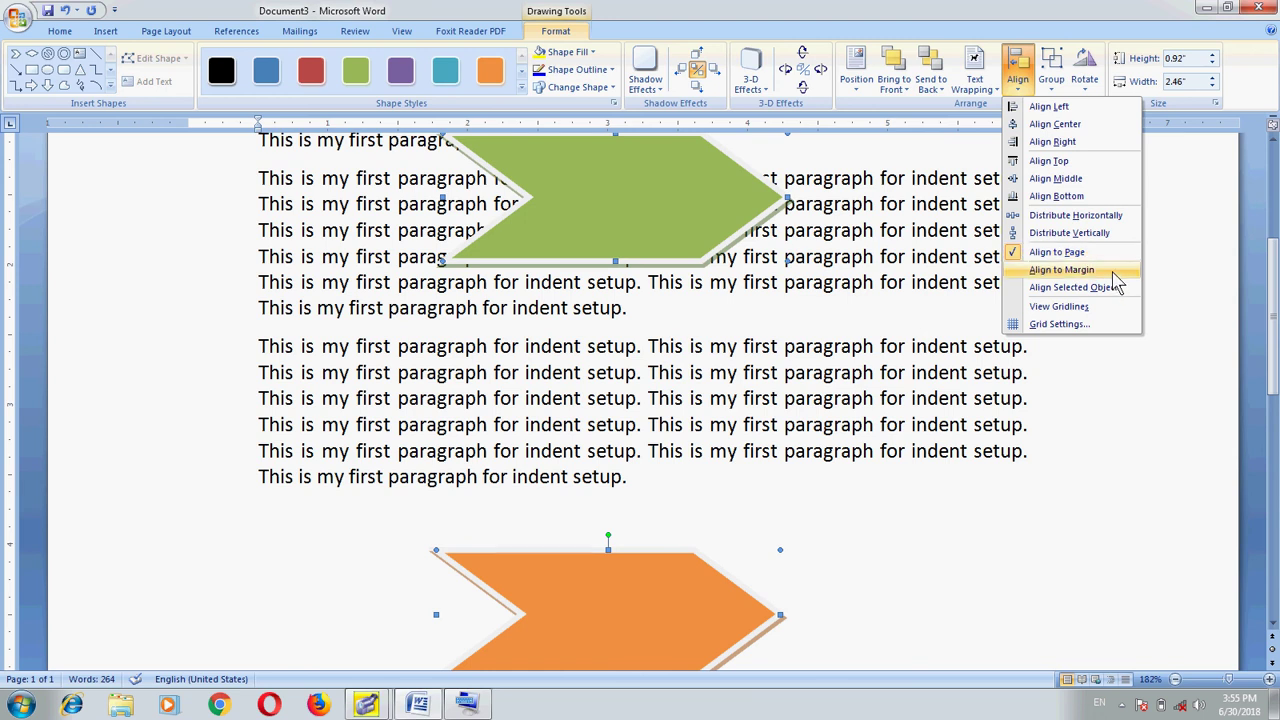
left_click(1114, 271)
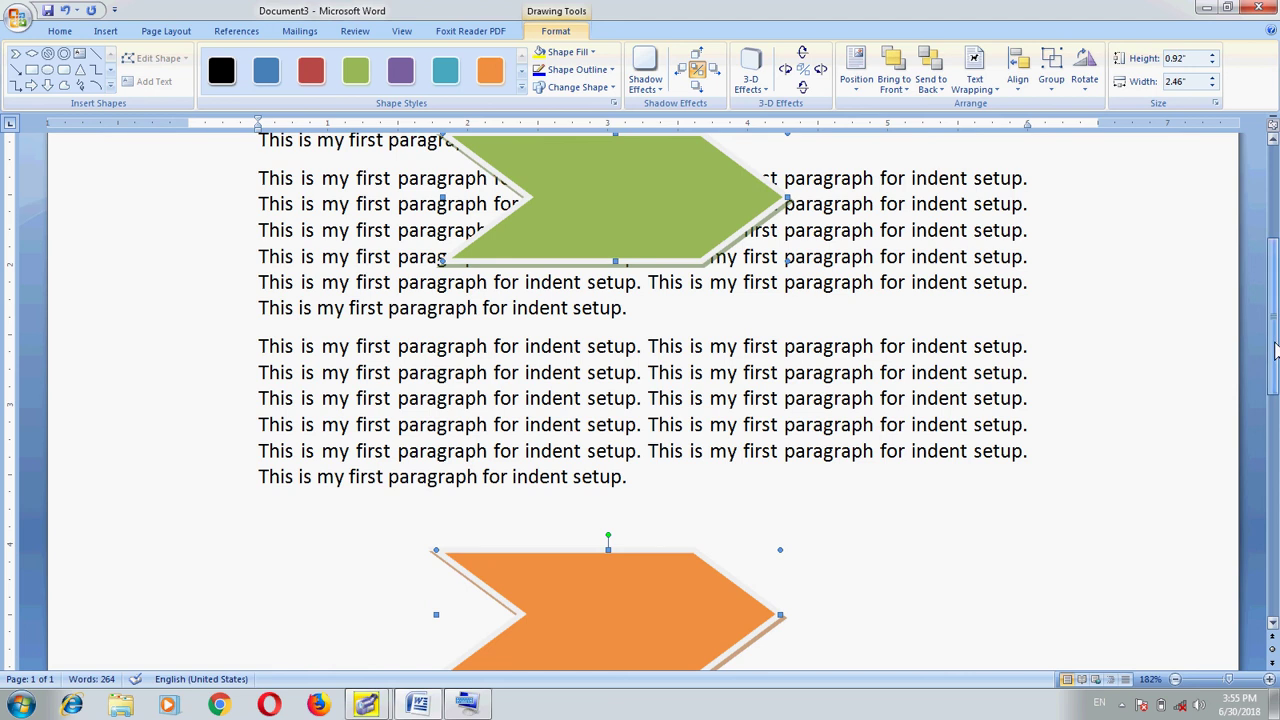
left_click_drag(1275, 350, 1274, 236)
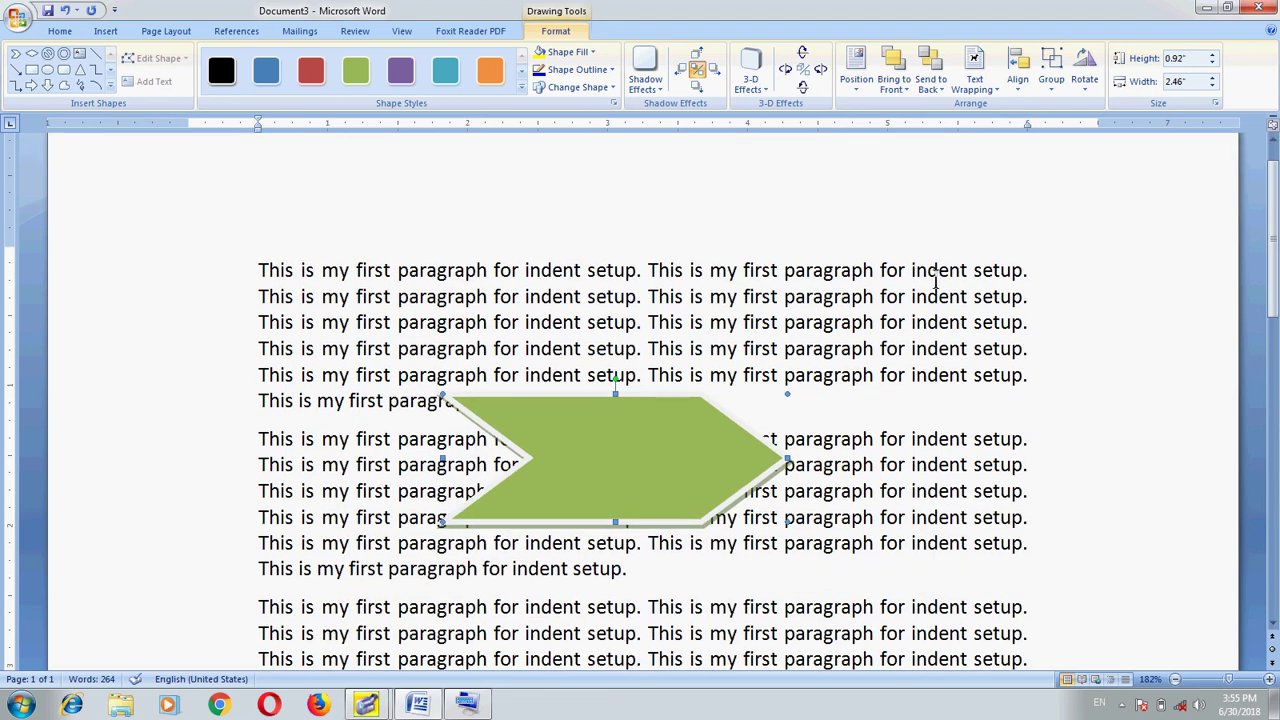
left_click_drag(666, 443, 241, 249)
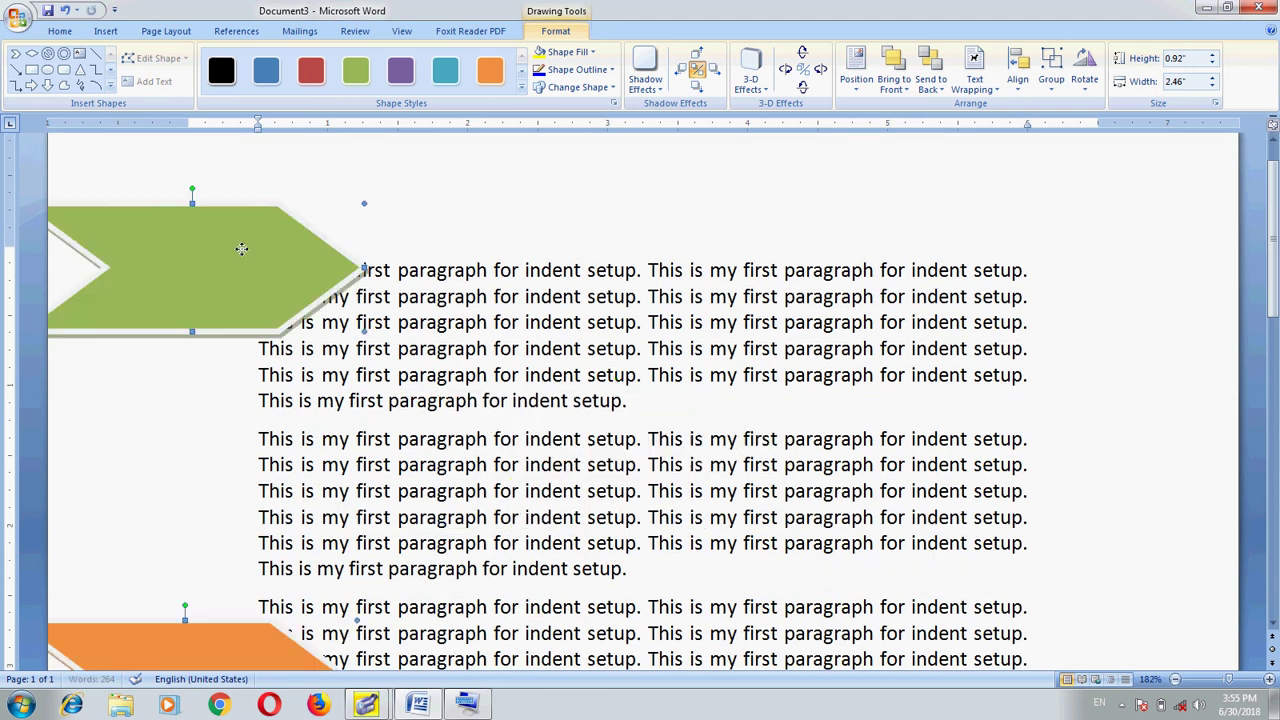
left_click(1017, 82)
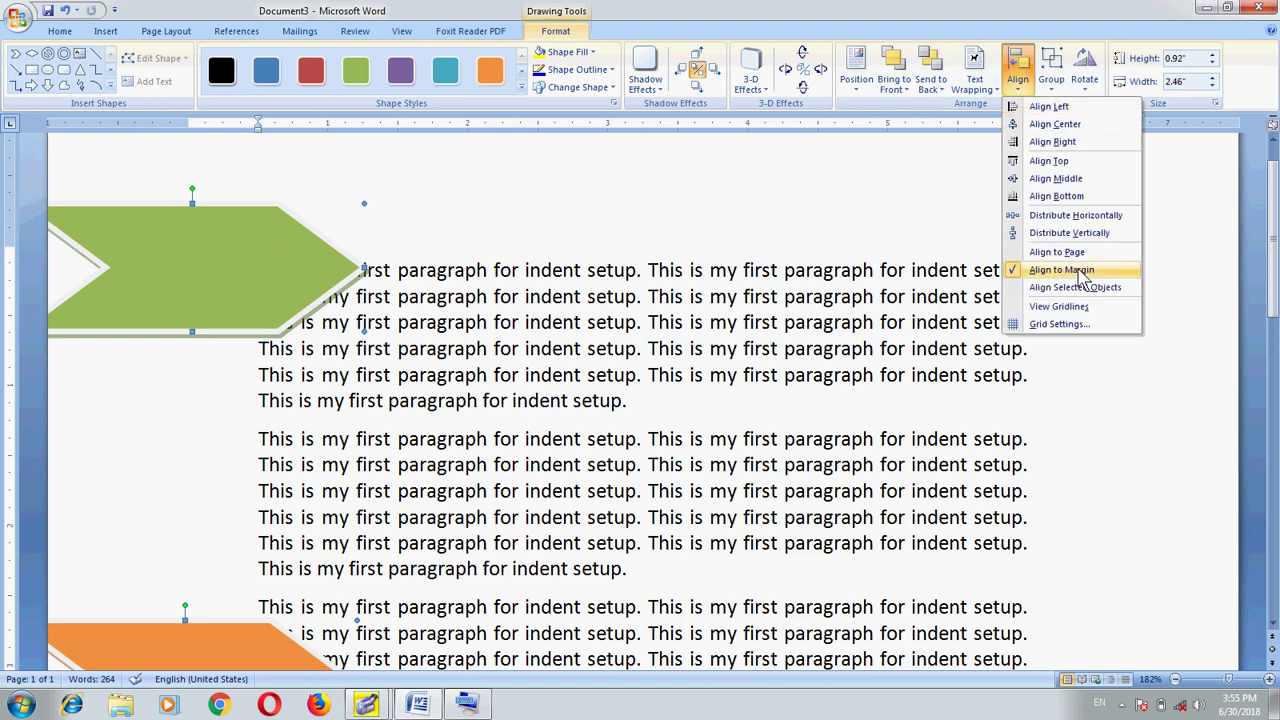
left_click(1070, 233)
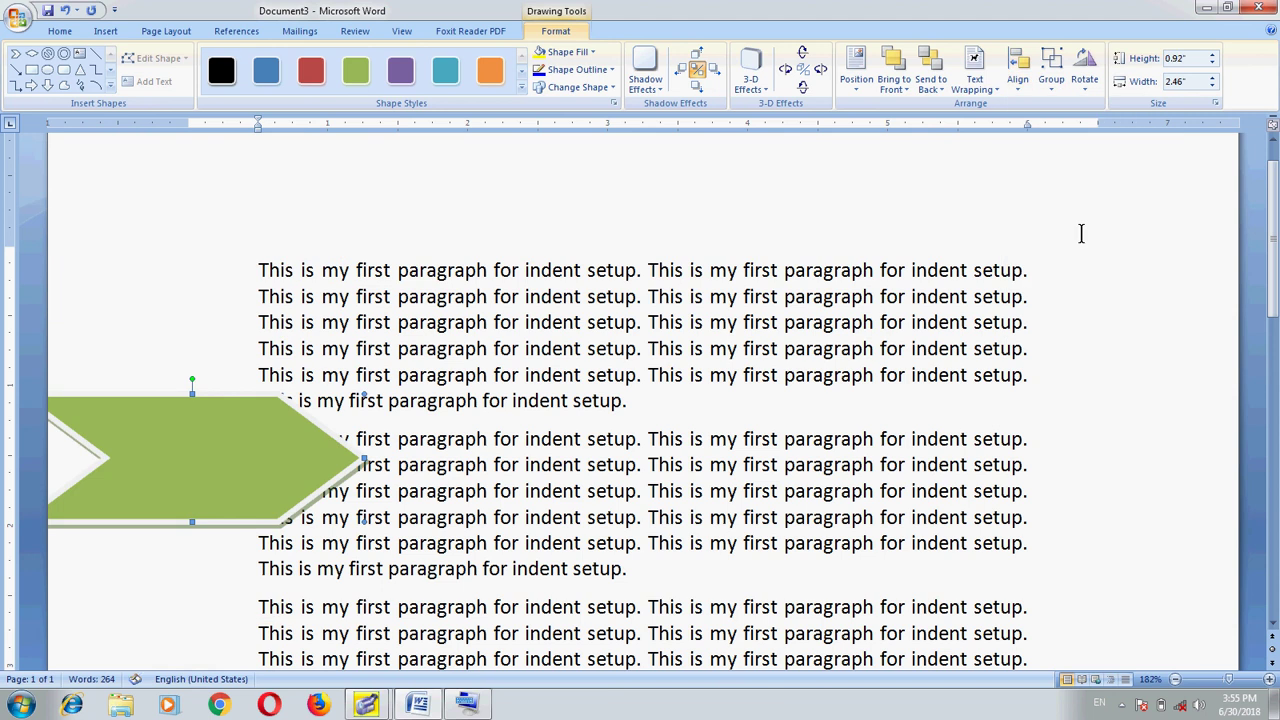
mouse_move(1273, 255)
left_mouse_down()
mouse_move(1276, 445)
mouse_move(1276, 150)
left_mouse_up()
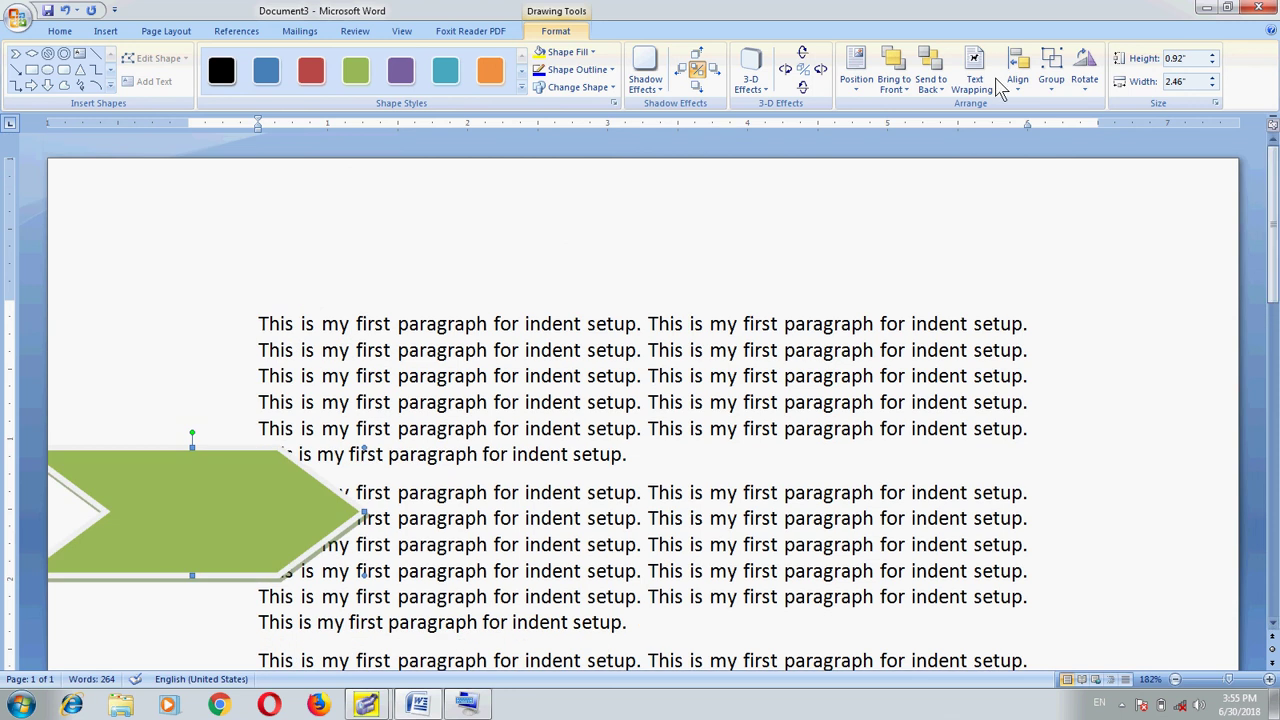
Step: Place the green chevron over the first paragraph and switch alignment to Align Selected Objects
mouse_move(244, 504)
left_mouse_down()
mouse_move(493, 361)
mouse_move(831, 348)
left_mouse_up()
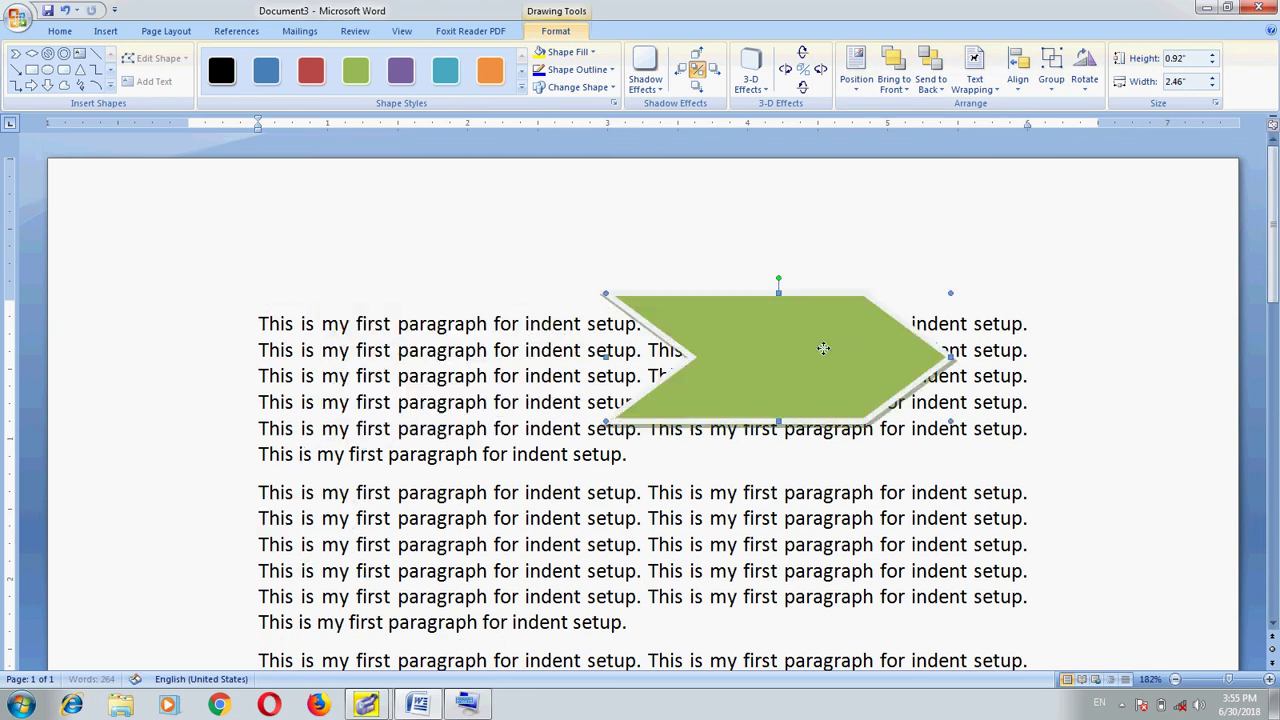
left_click(1019, 90)
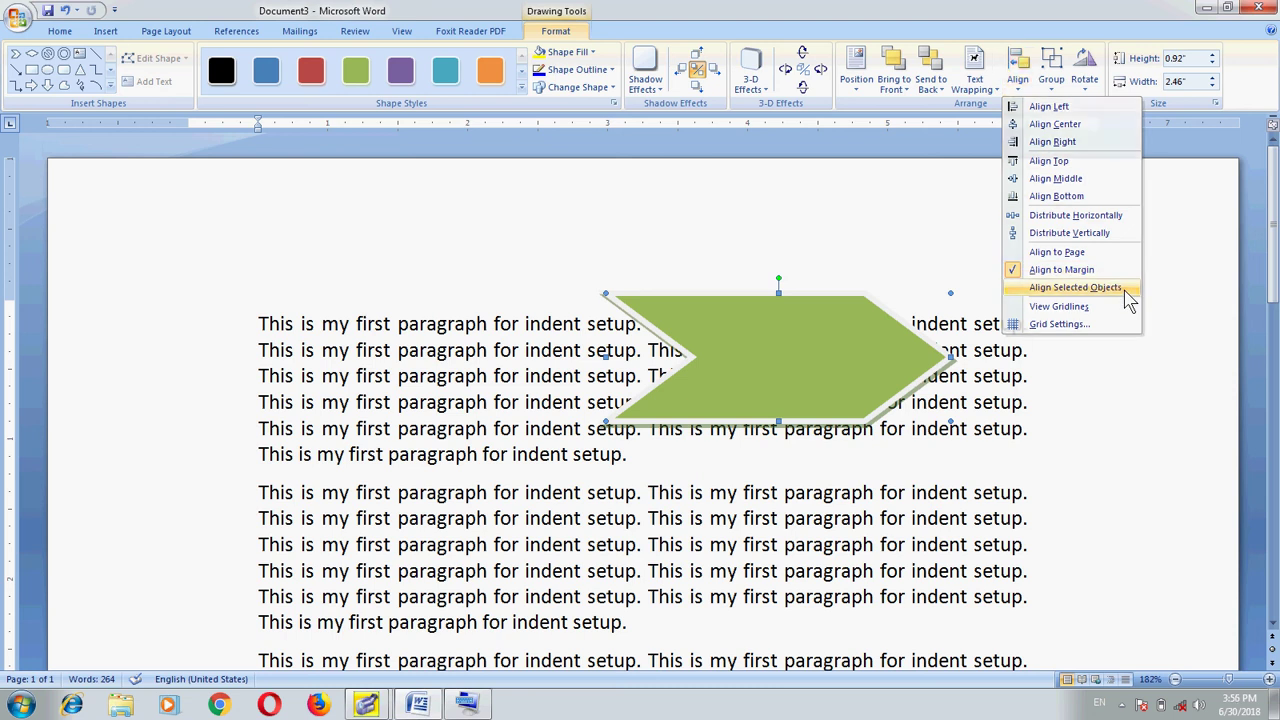
left_click(1124, 288)
left_click(1017, 72)
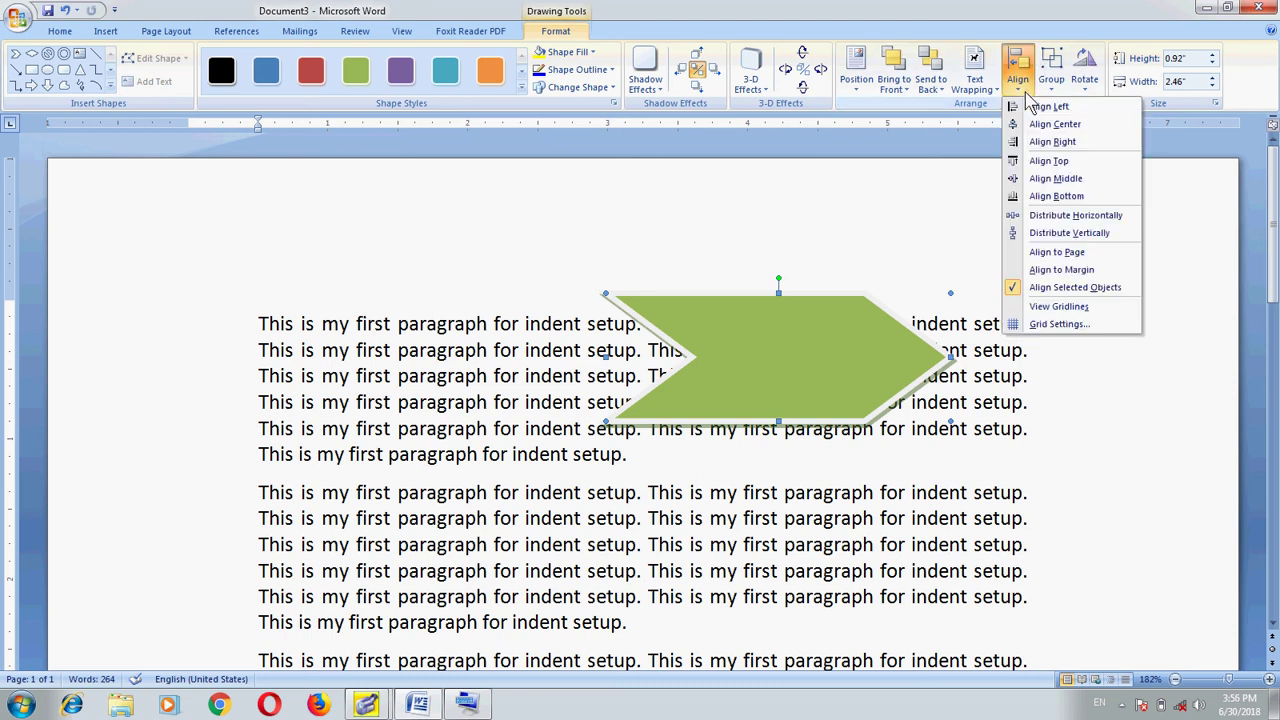
left_click(1098, 253)
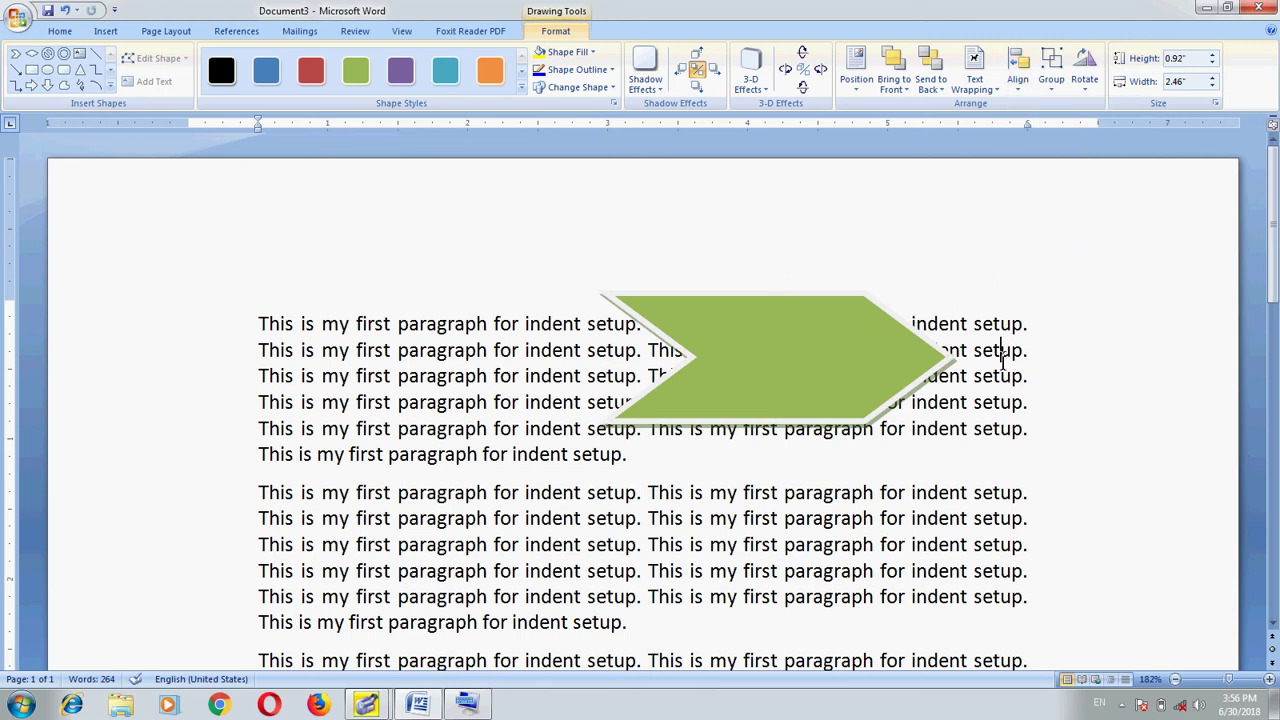
left_click_drag(800, 378, 1008, 205)
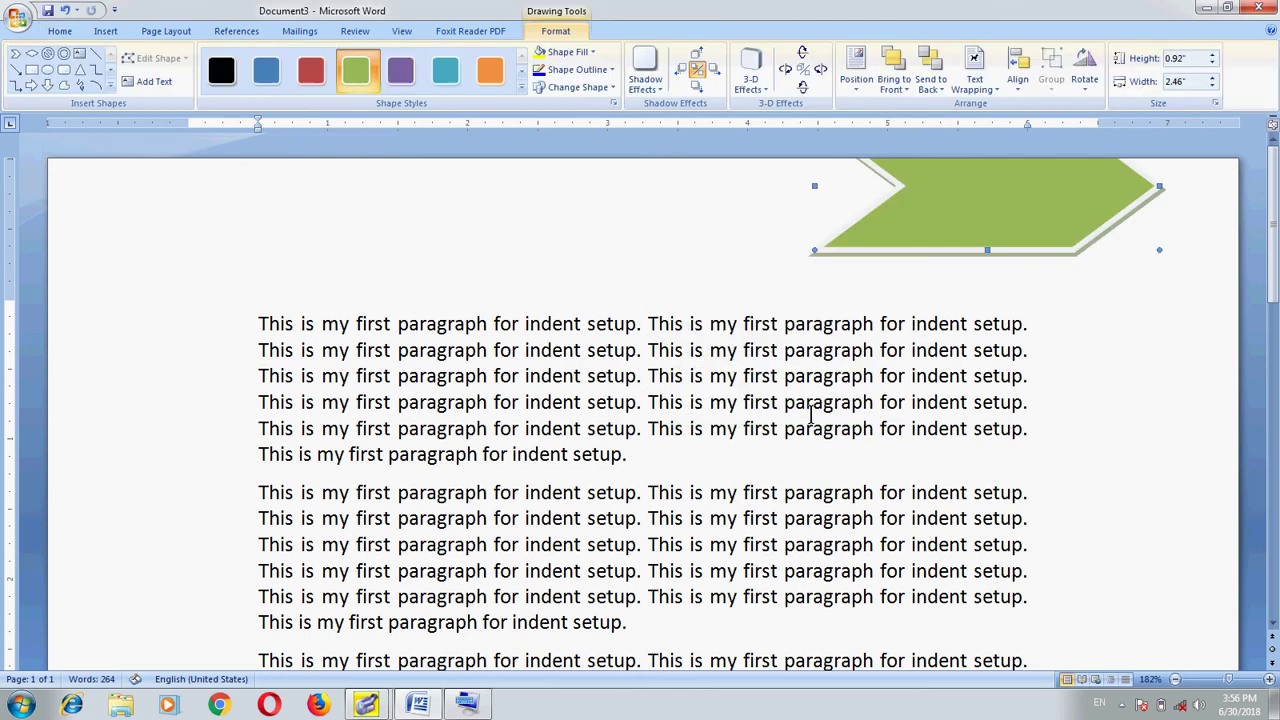
key("ctrl+z")
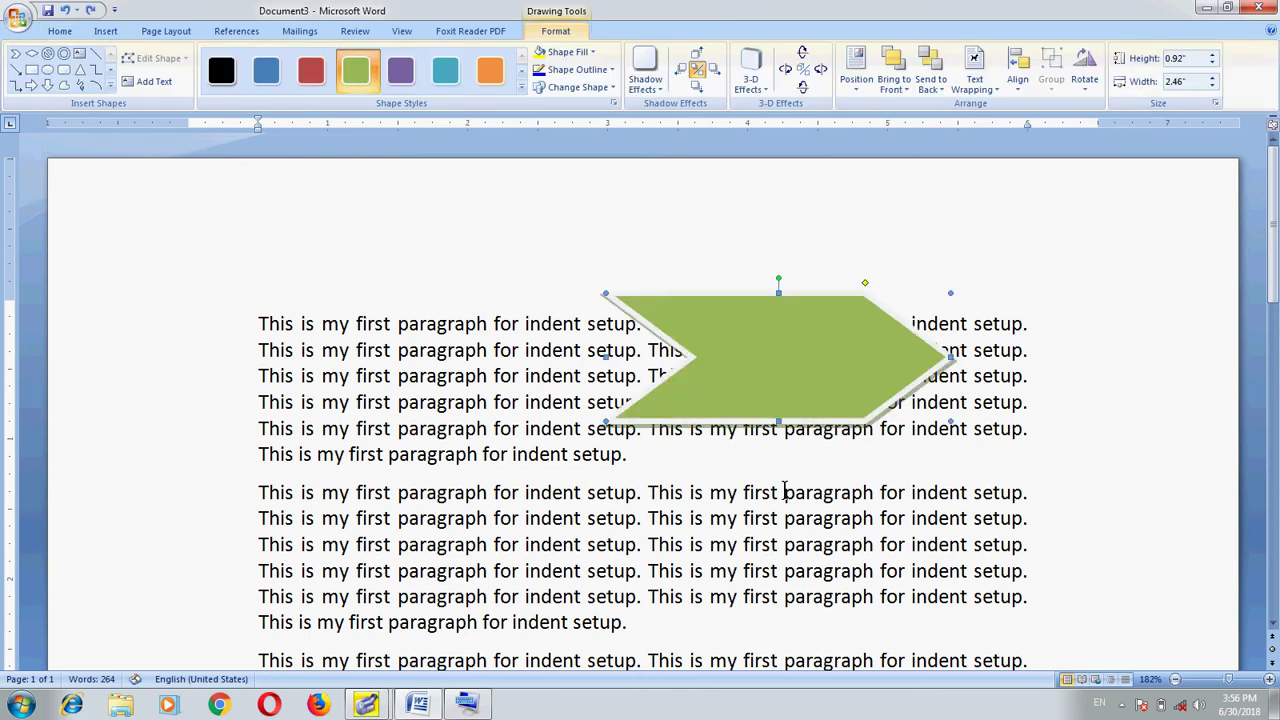
key("ctrl+z")
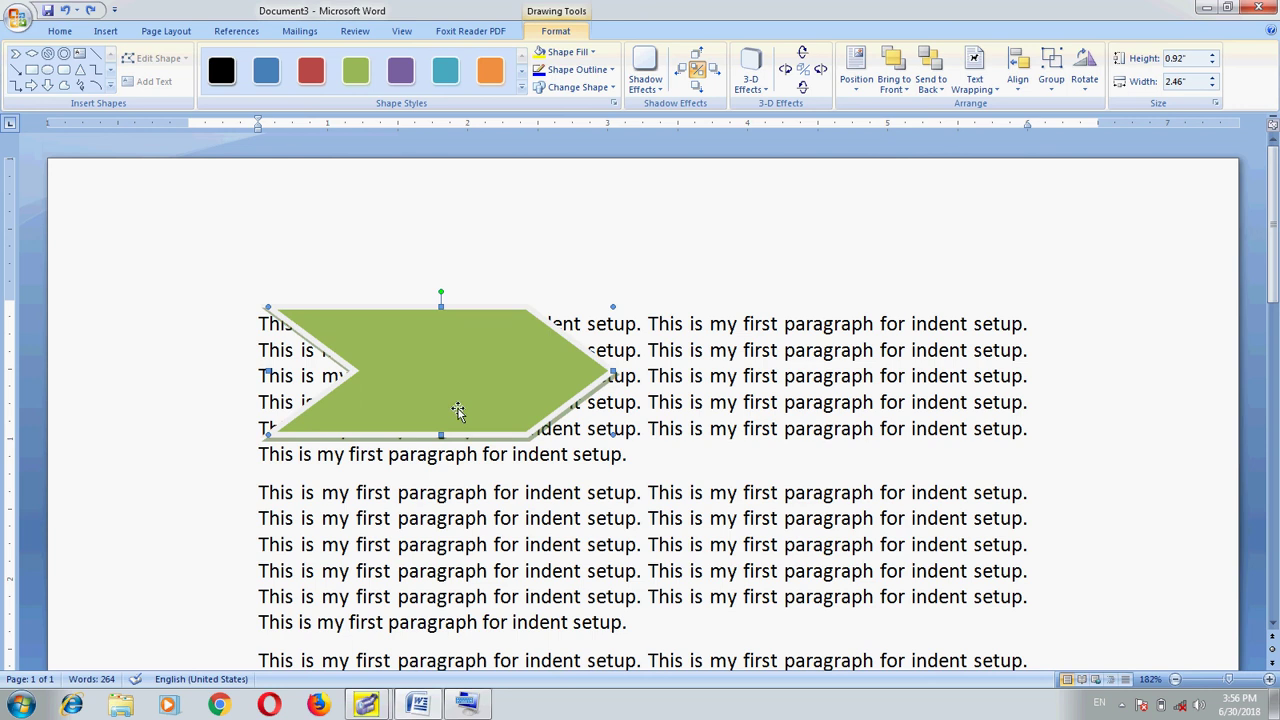
Step: Apply Align Center to centre the green chevron horizontally on the page
left_click(1018, 95)
left_click(1078, 133)
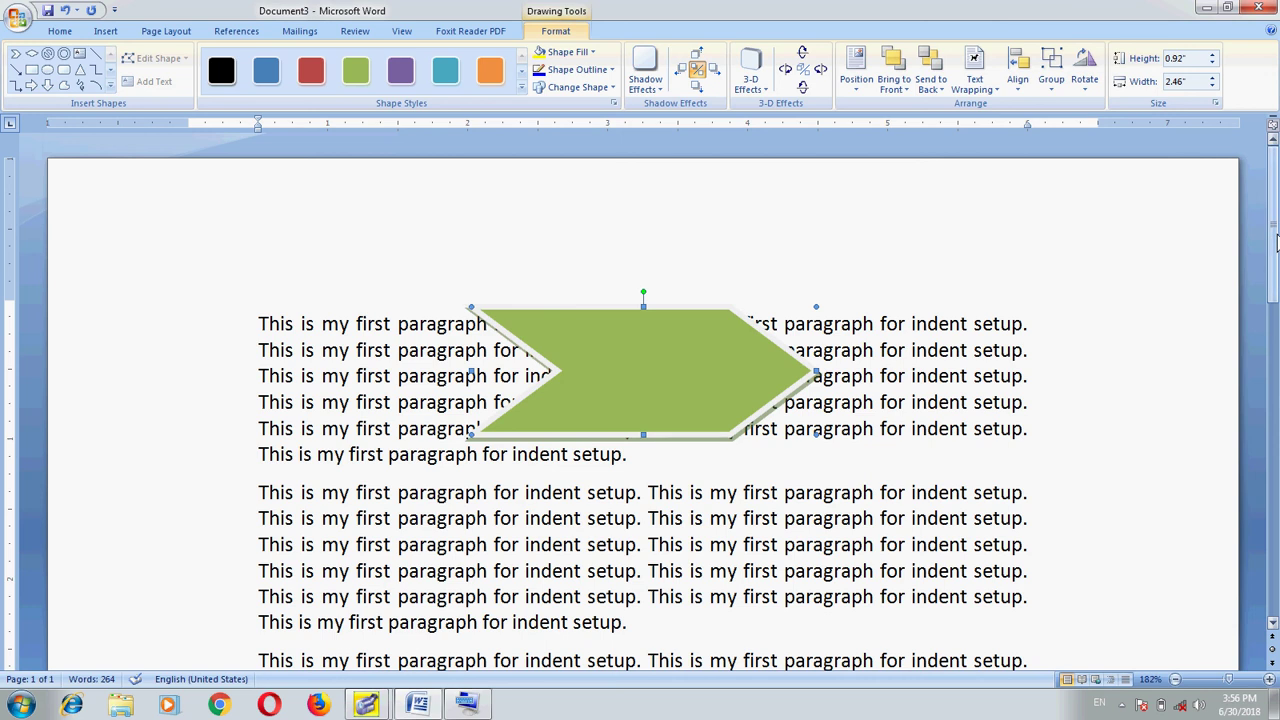
scroll(1276, 237, "down", 2)
left_click(638, 503)
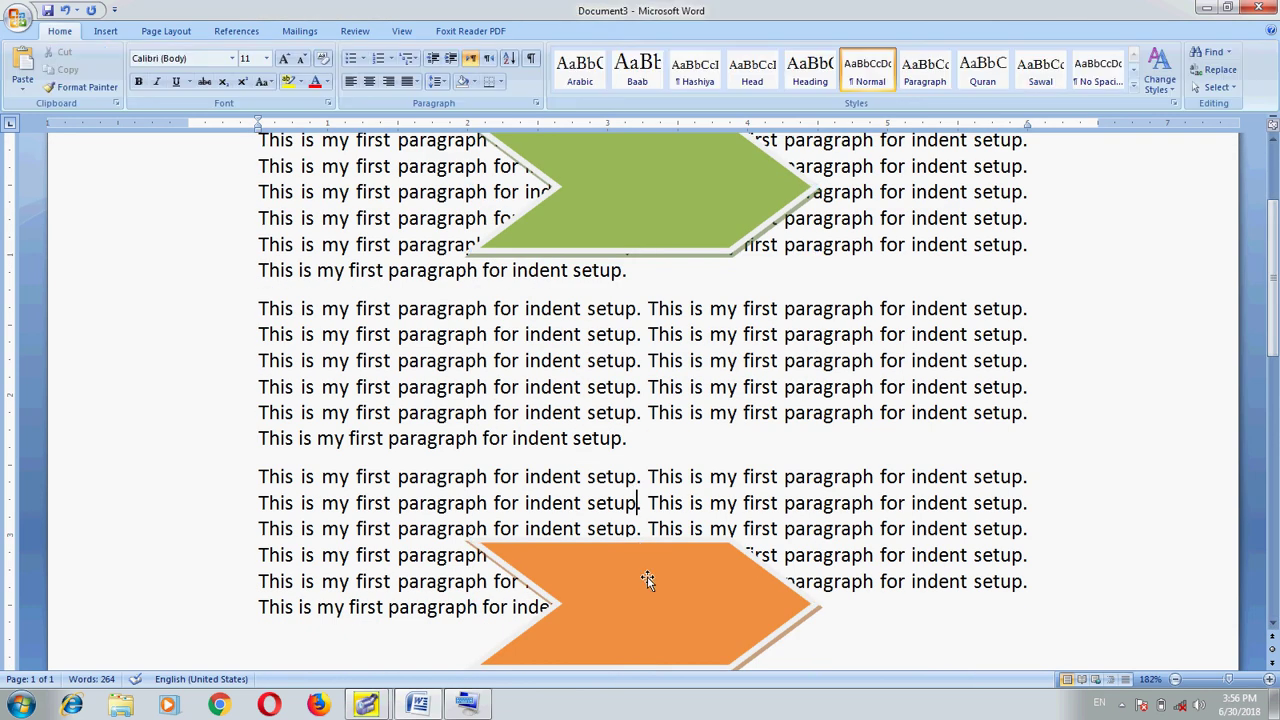
Step: Drag the orange and teal chevrons up toward the green one over the paragraphs
left_click_drag(647, 576, 597, 235)
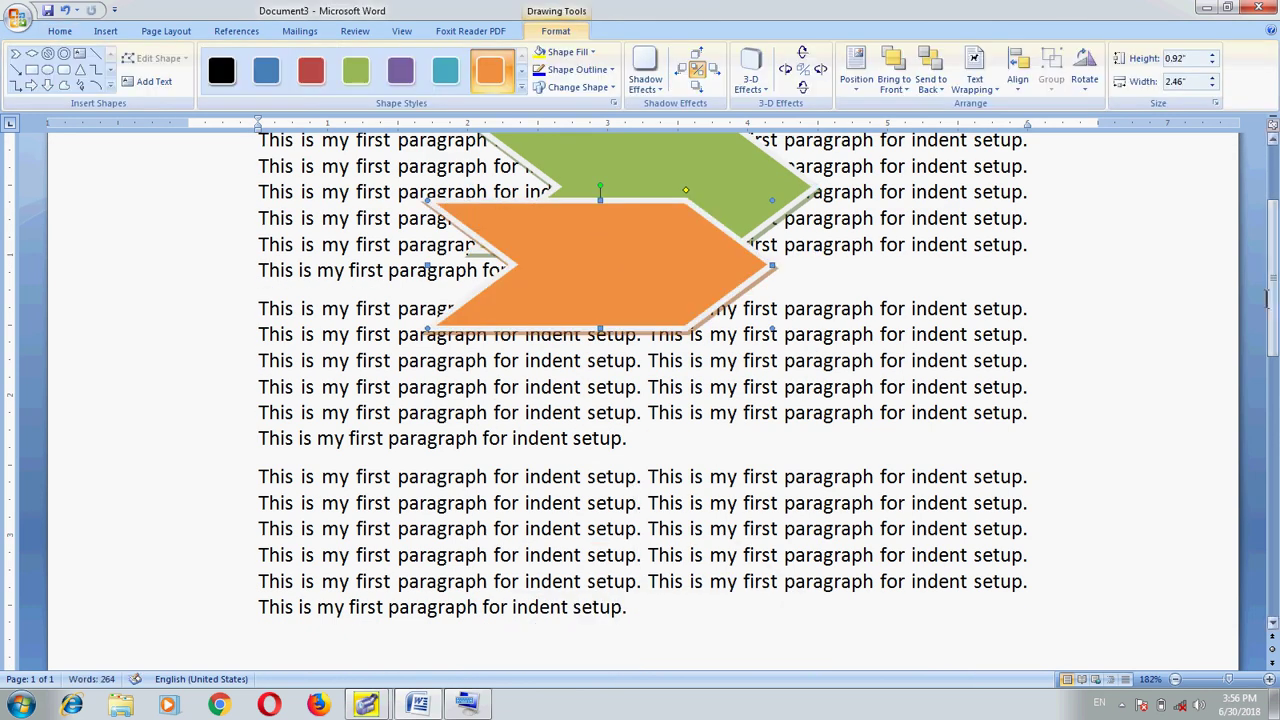
scroll(670, 641, "down", 4)
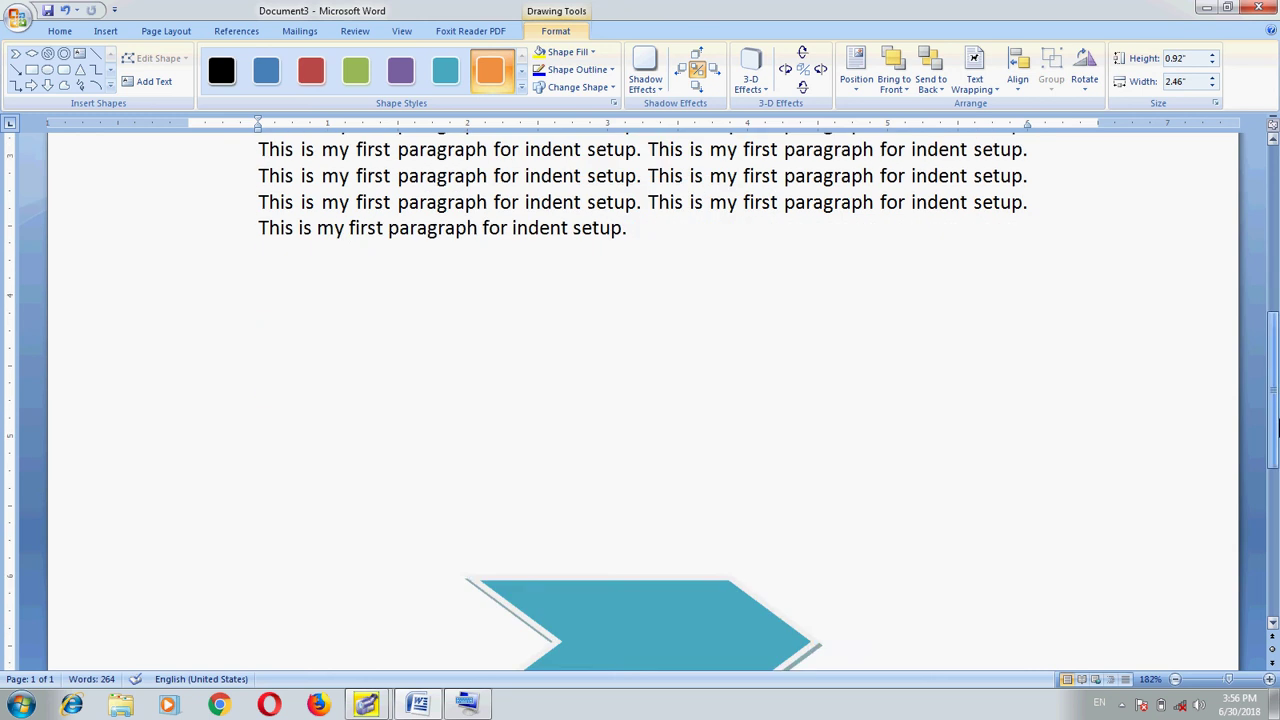
left_click(670, 641)
scroll(668, 644, "down", 3)
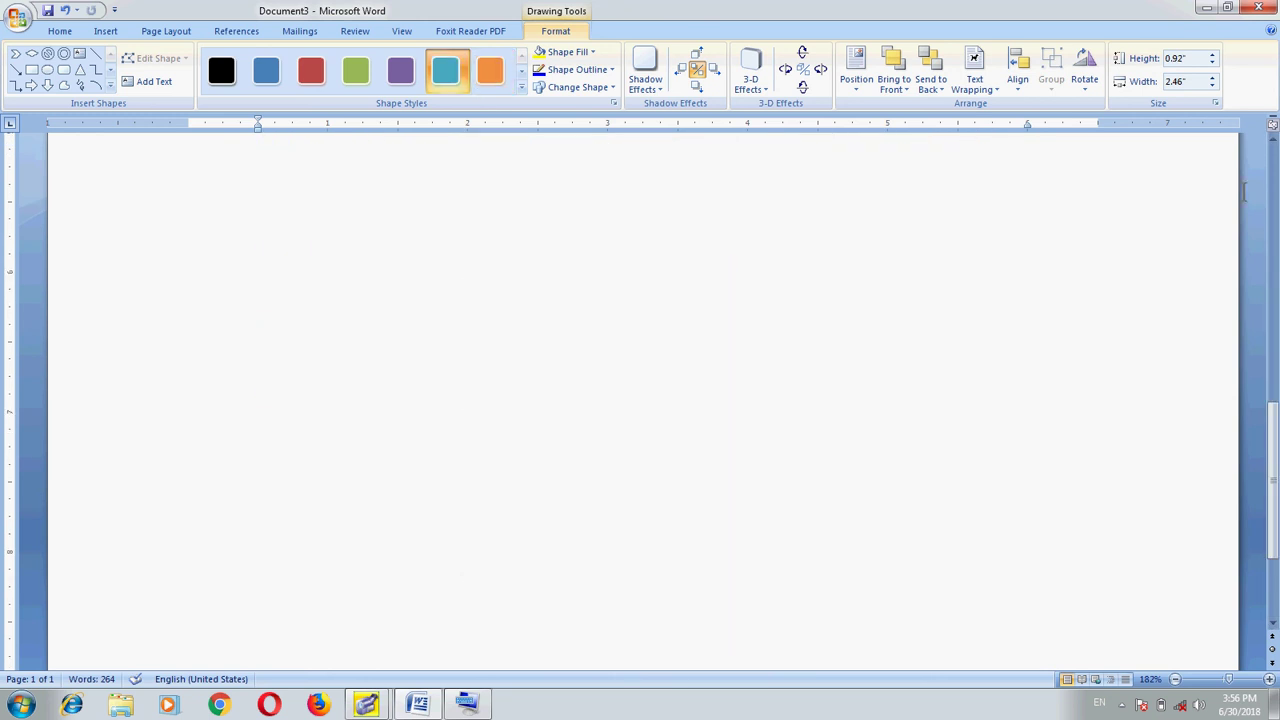
left_click_drag(1272, 480, 1276, 370)
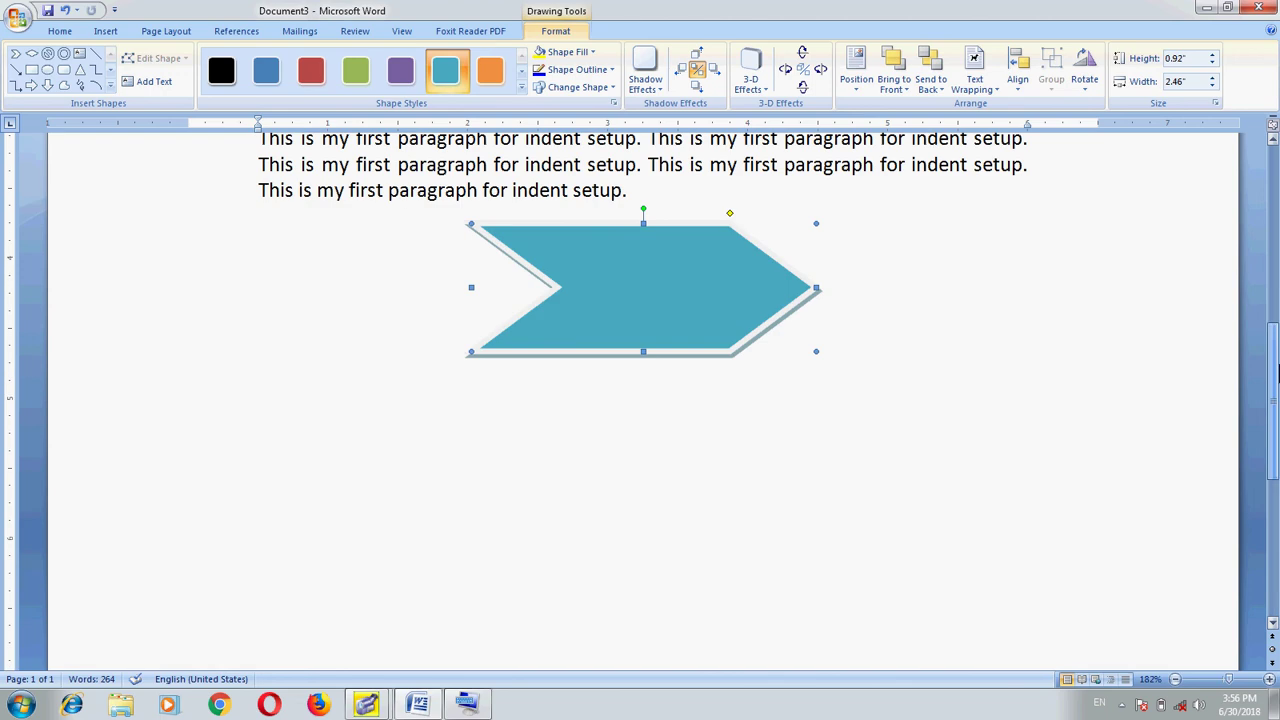
scroll(1276, 370, "up", 3)
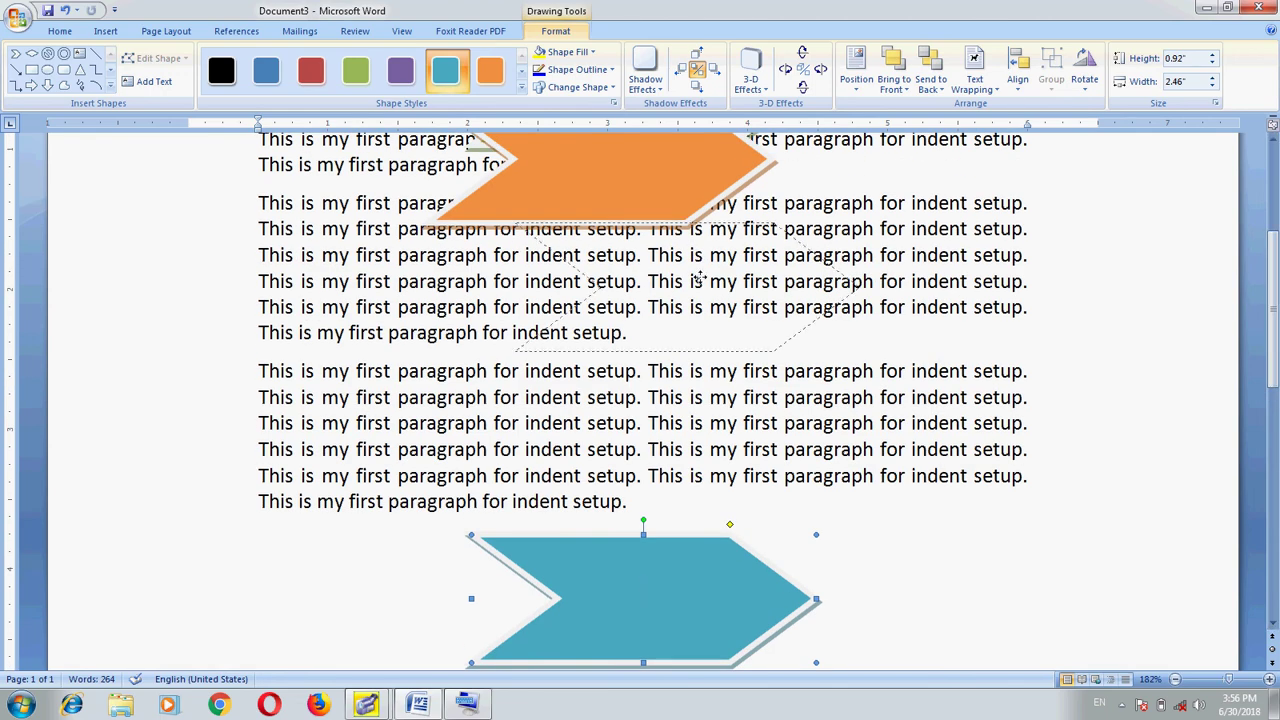
left_click_drag(700, 277, 698, 234)
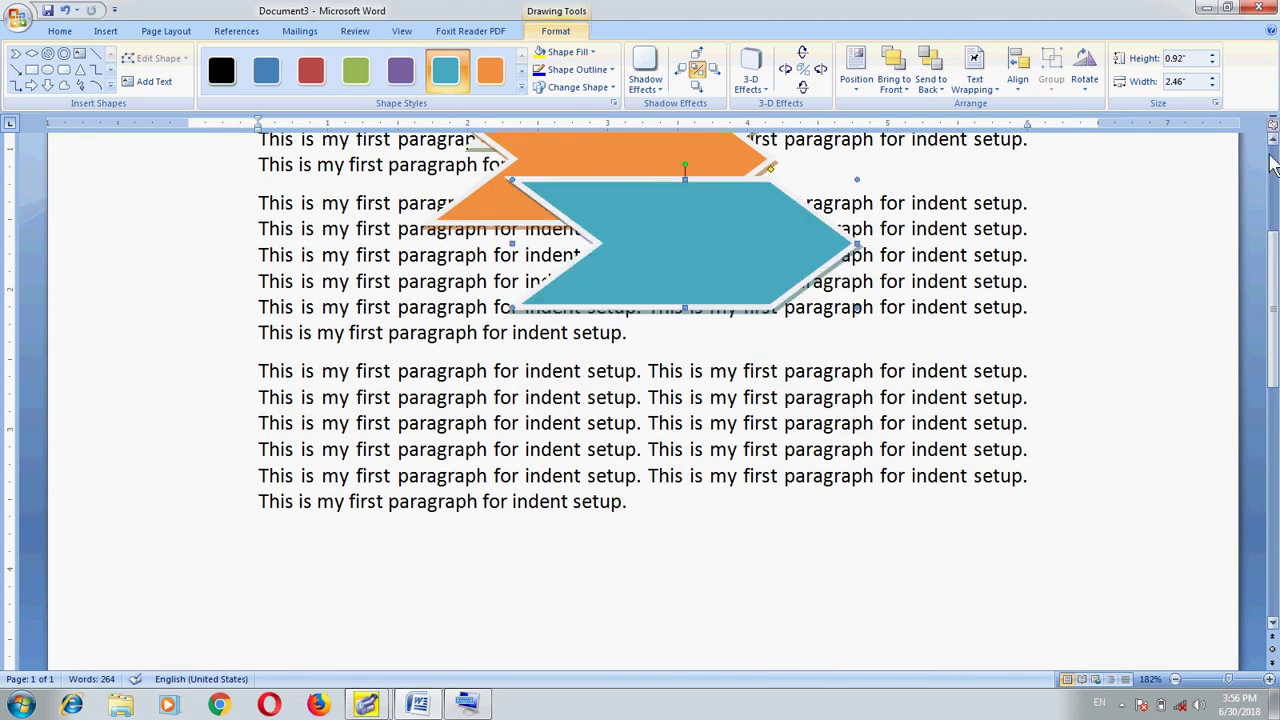
scroll(1080, 178, "up", 2)
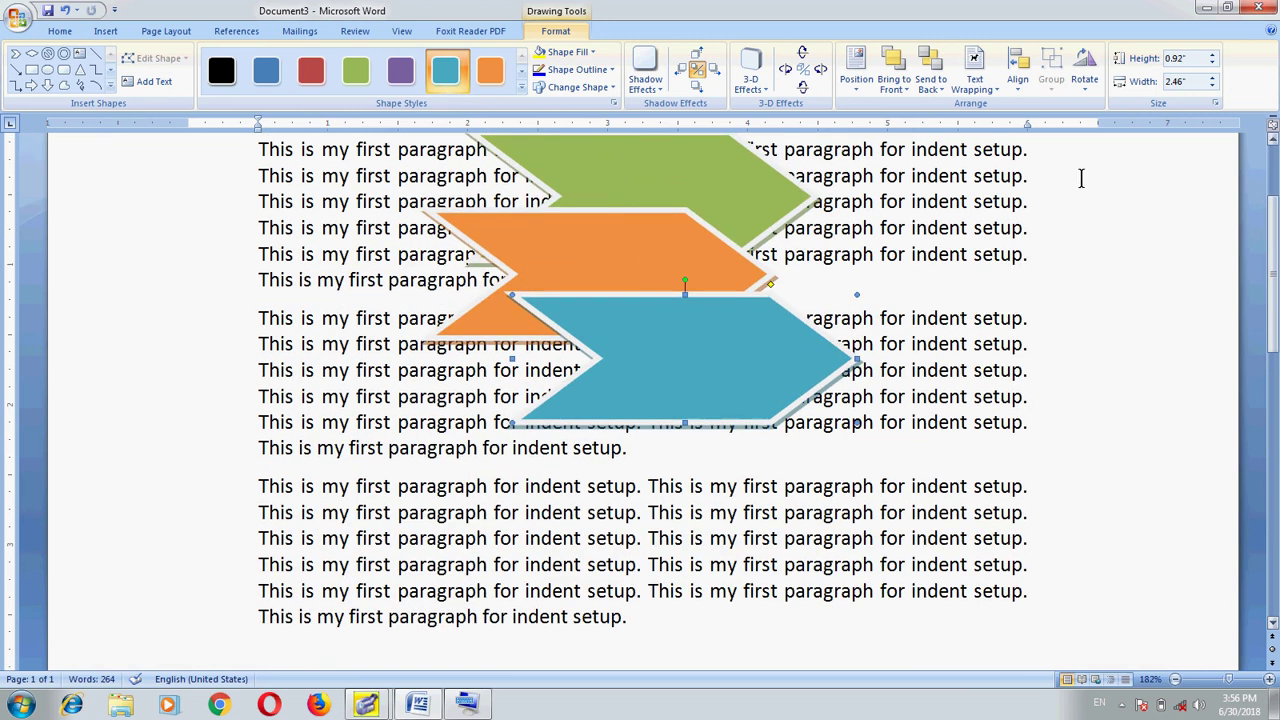
Step: Select the green, orange and teal chevrons together
left_click(645, 245, "shift")
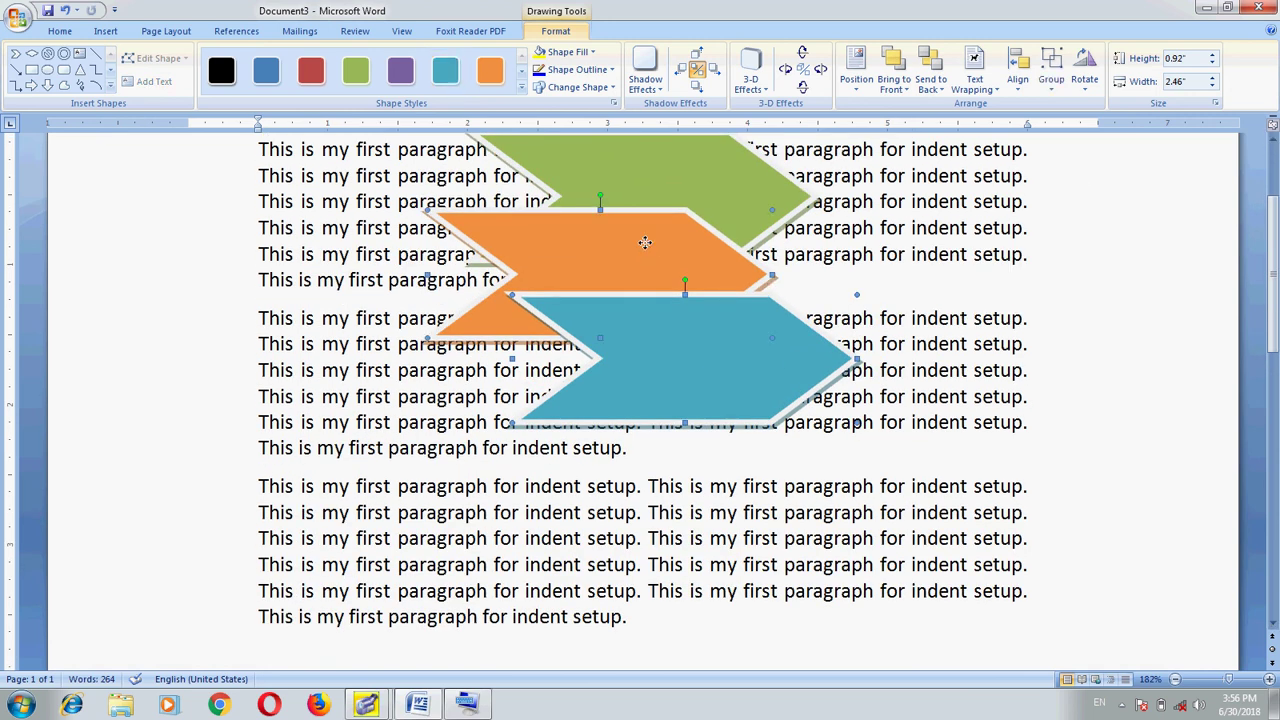
left_click(708, 192, "shift")
scroll(1273, 143, "up", 1)
scroll(1273, 143, "up", 1)
scroll(1273, 143, "up", 1)
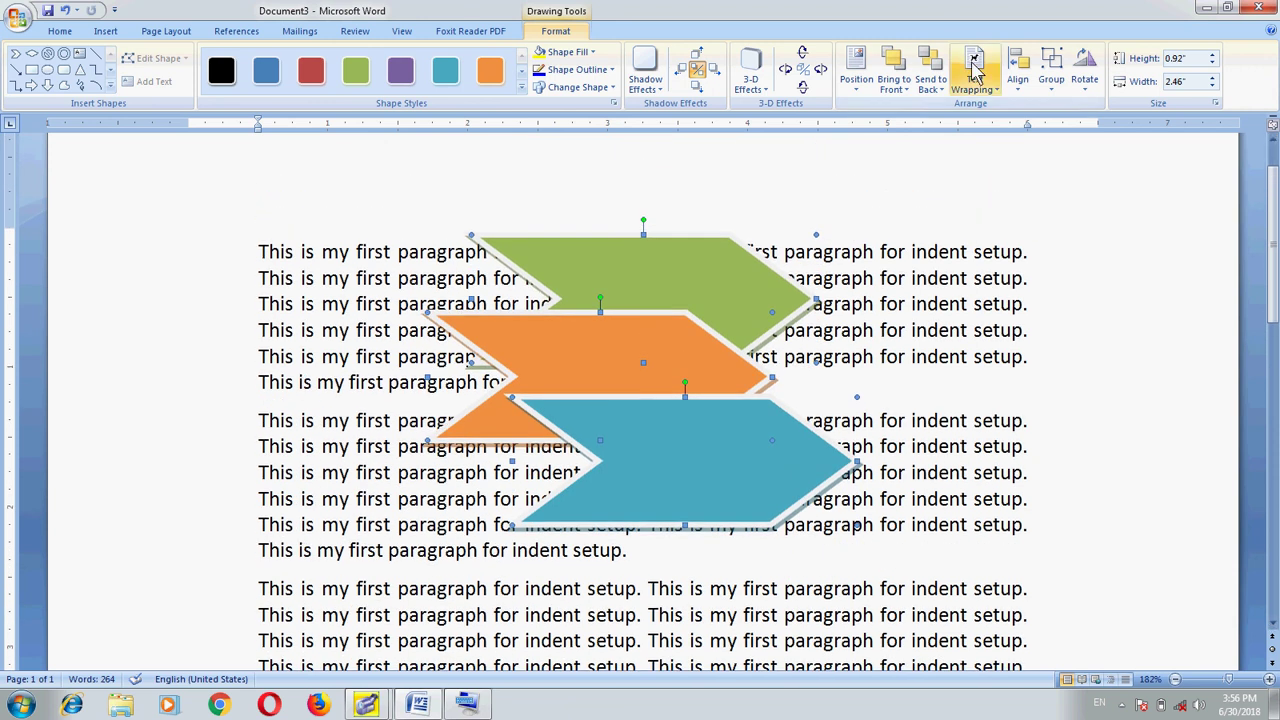
Step: Turn on Align to Page and distribute the three chevrons vertically
left_click(1018, 66)
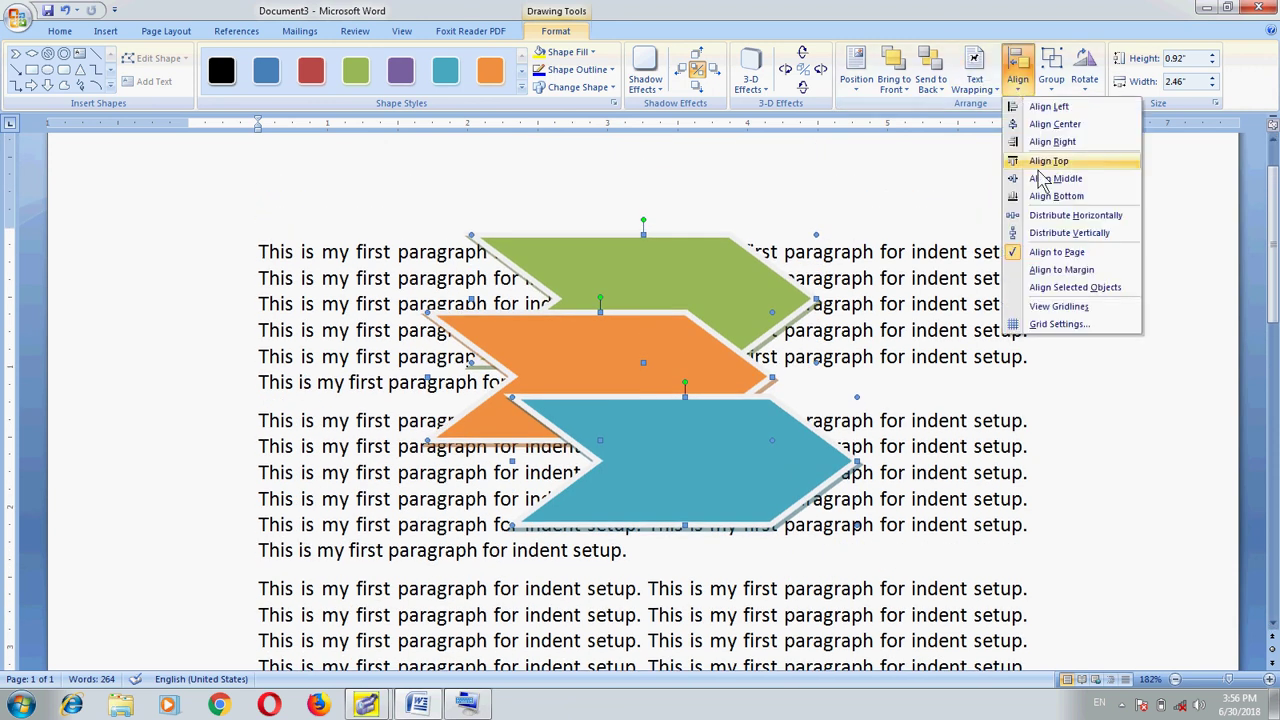
left_click(1087, 256)
left_click(1018, 66)
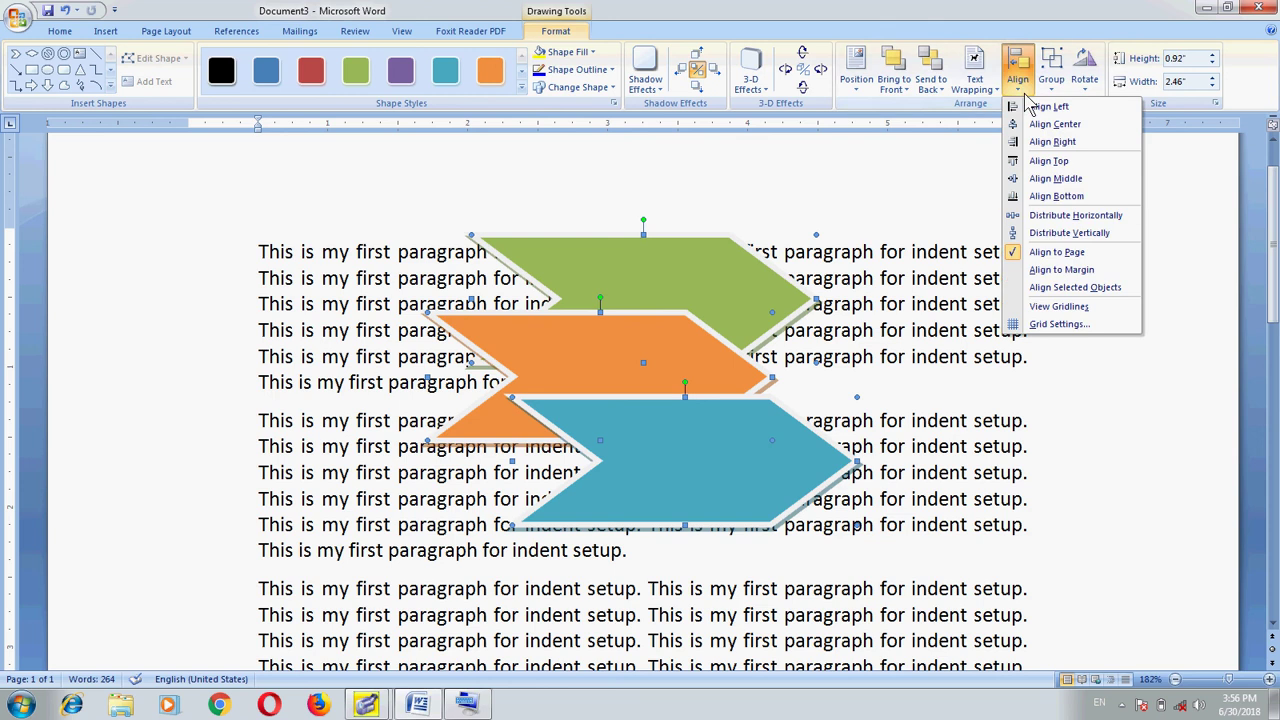
left_click(1116, 233)
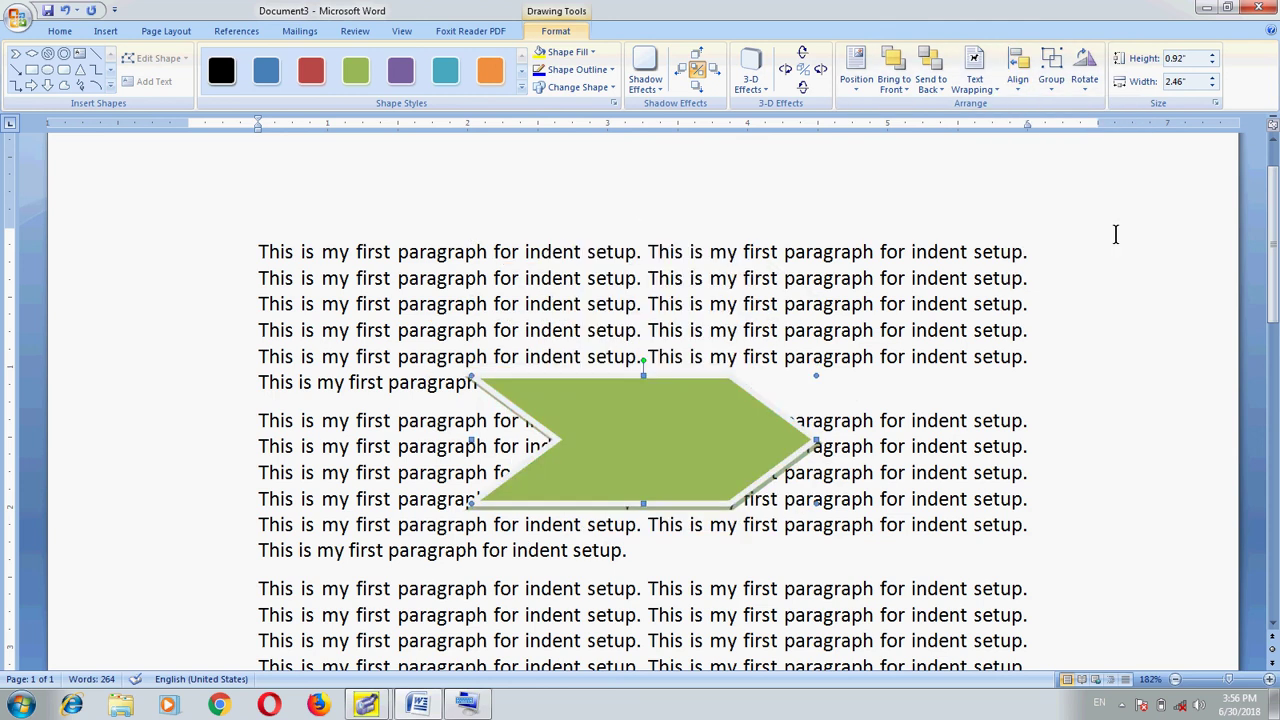
Step: Pull the chevrons apart from the pile and move the orange one back over the text
left_click(1018, 75)
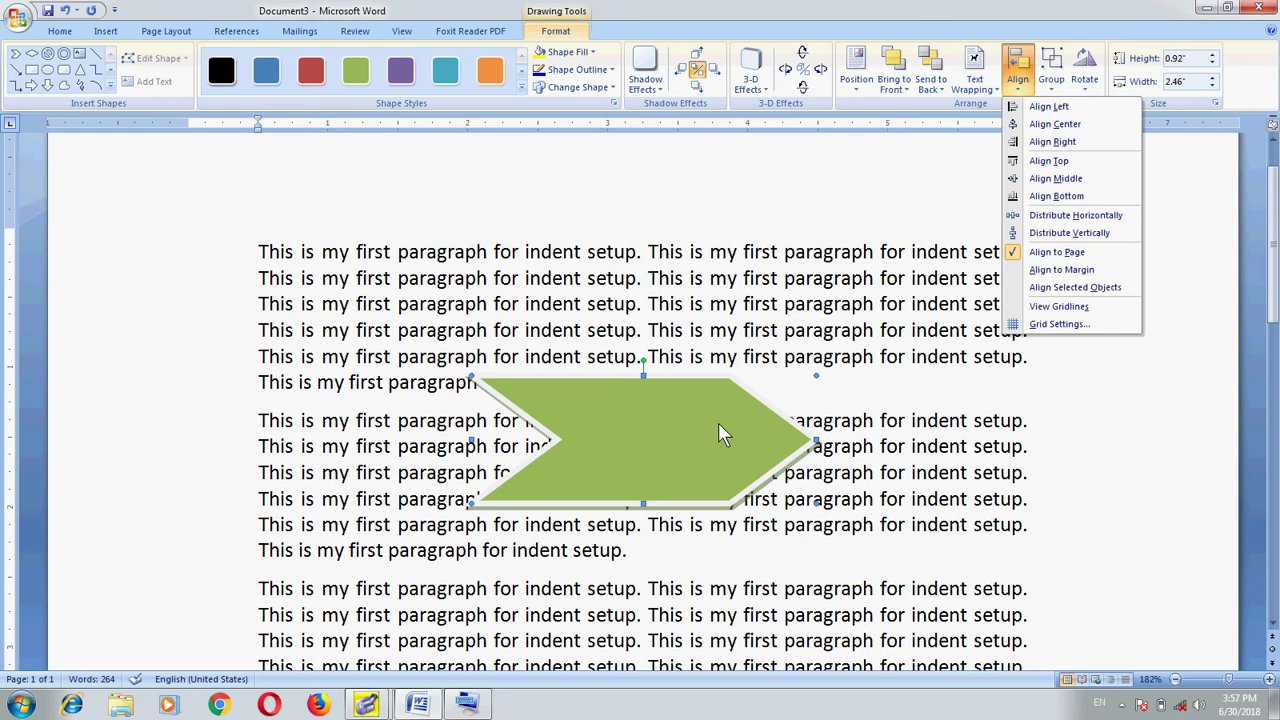
left_click(1055, 123)
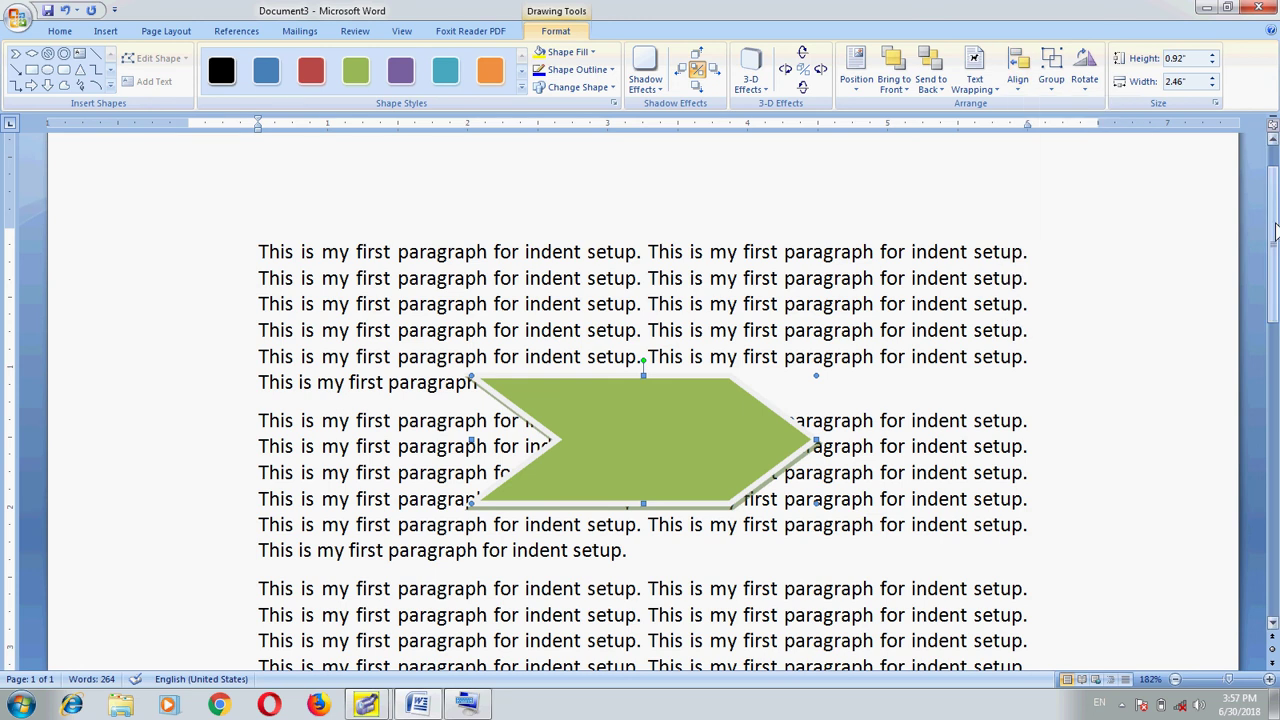
mouse_move(1275, 230)
left_mouse_down()
mouse_move(1275, 510)
mouse_move(1275, 250)
left_mouse_up()
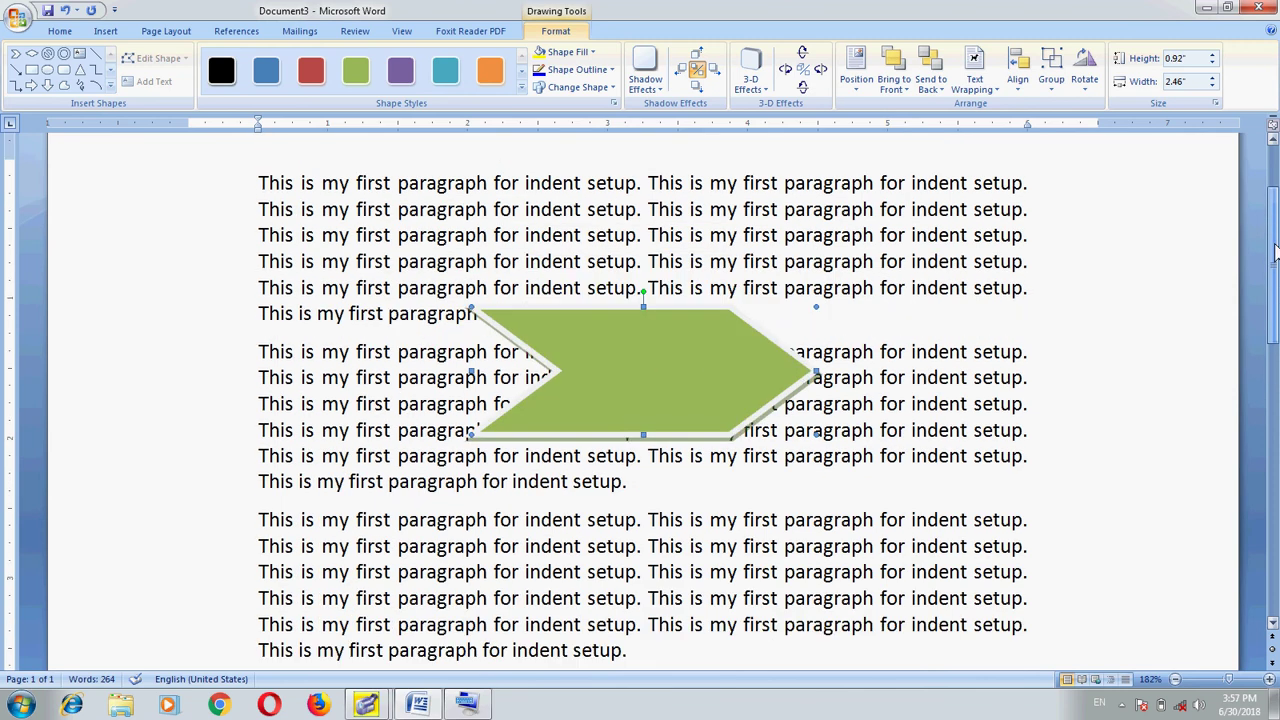
left_click_drag(695, 358, 386, 194)
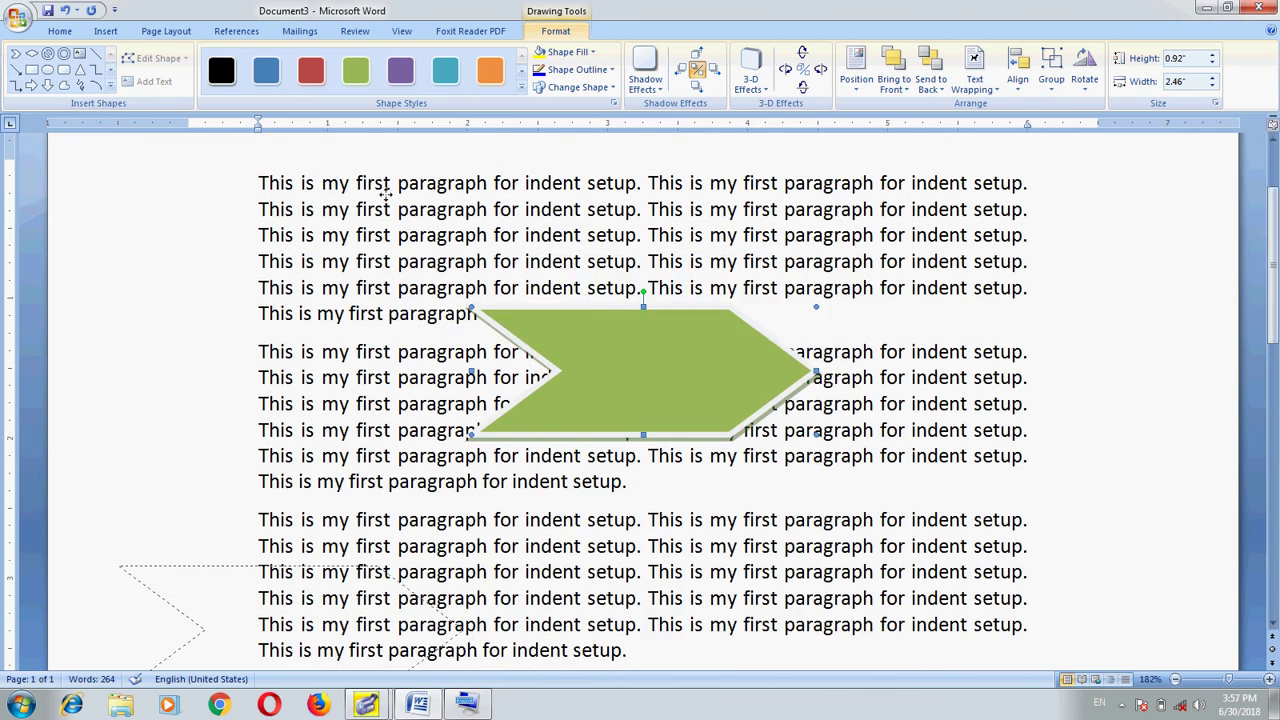
mouse_move(343, 610)
left_mouse_down()
mouse_move(484, 351)
mouse_move(464, 262)
left_mouse_up()
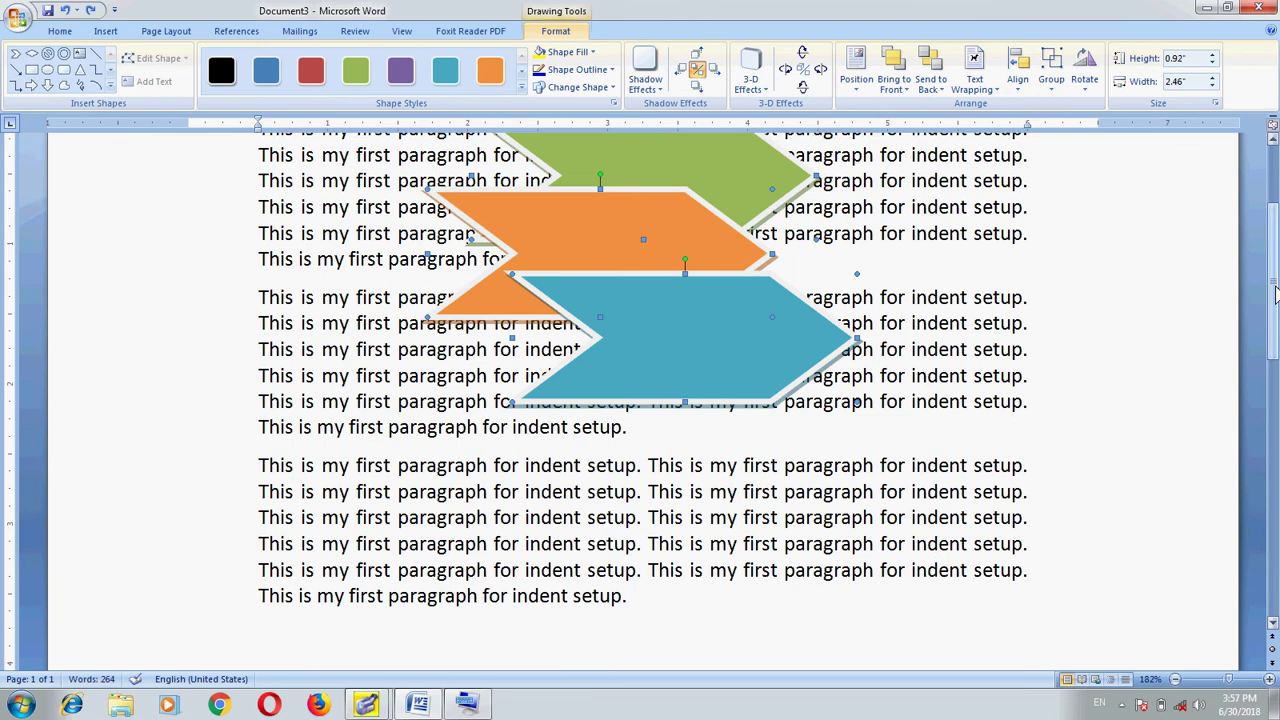
scroll(641, 307, "up", 3)
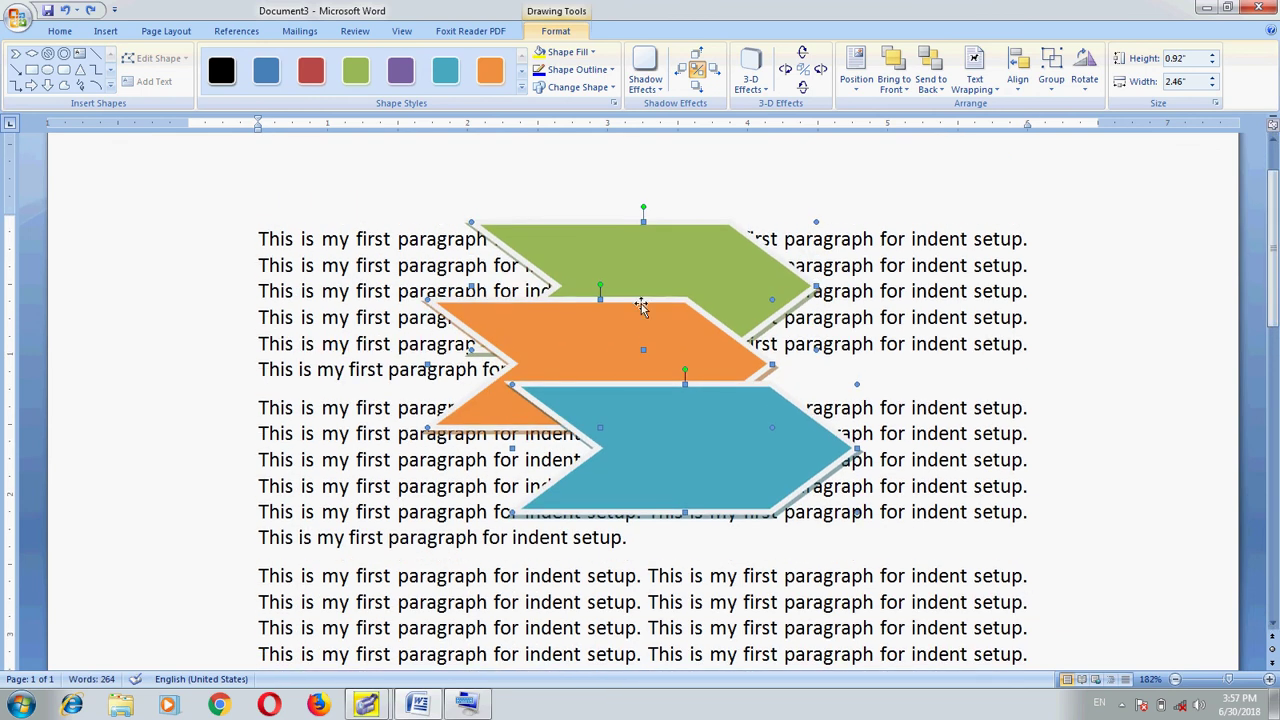
left_click(1018, 72)
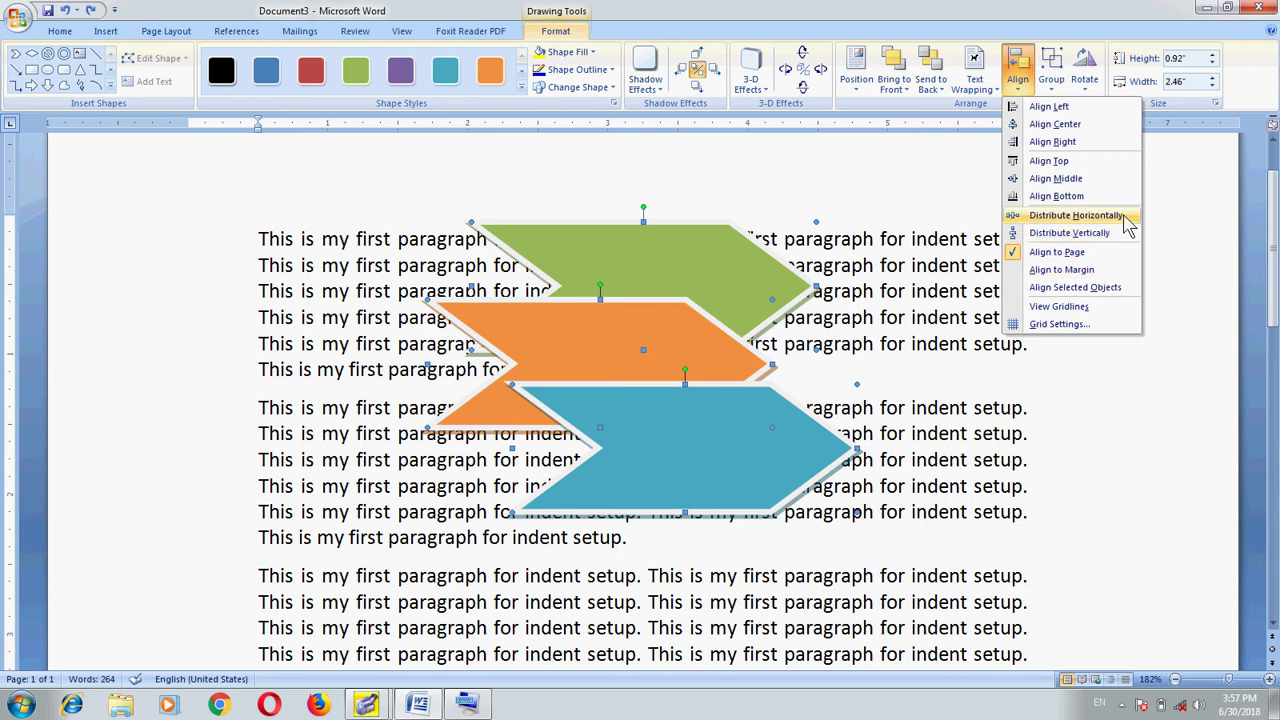
Step: Apply Distribute Horizontally, then Align Top to the orange, green and teal chevrons
left_click(1127, 217)
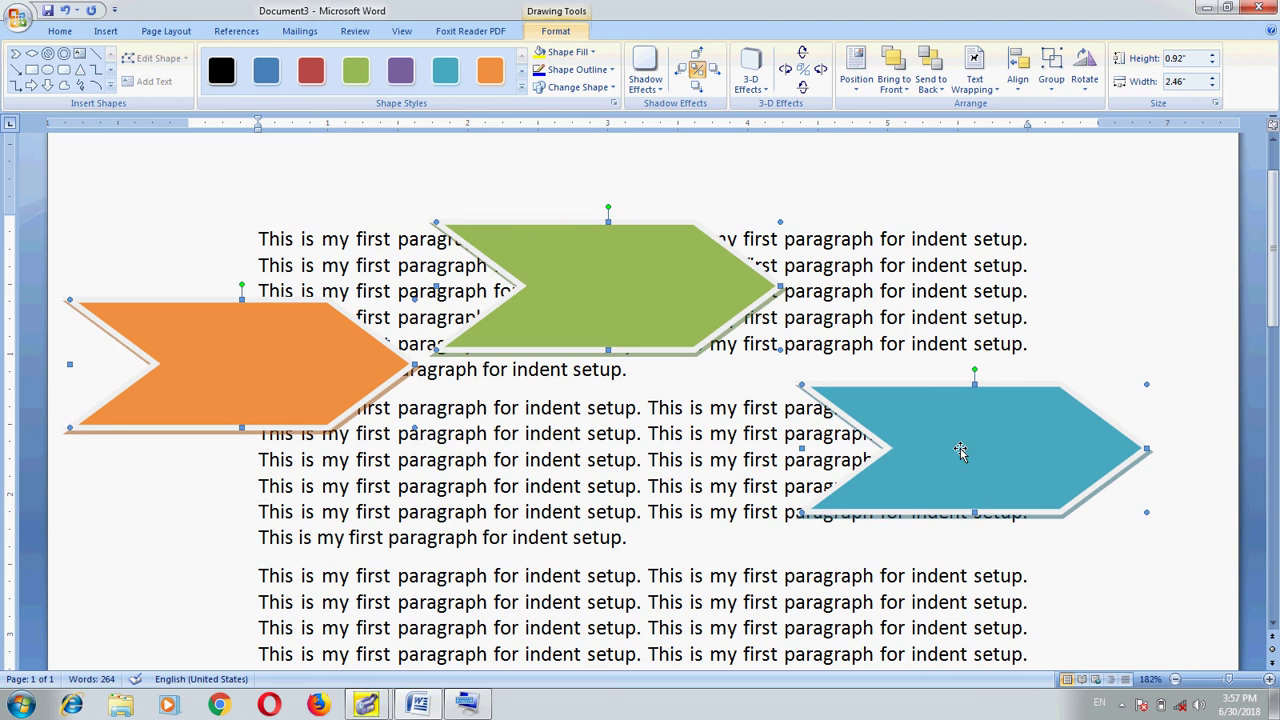
left_click(1051, 80)
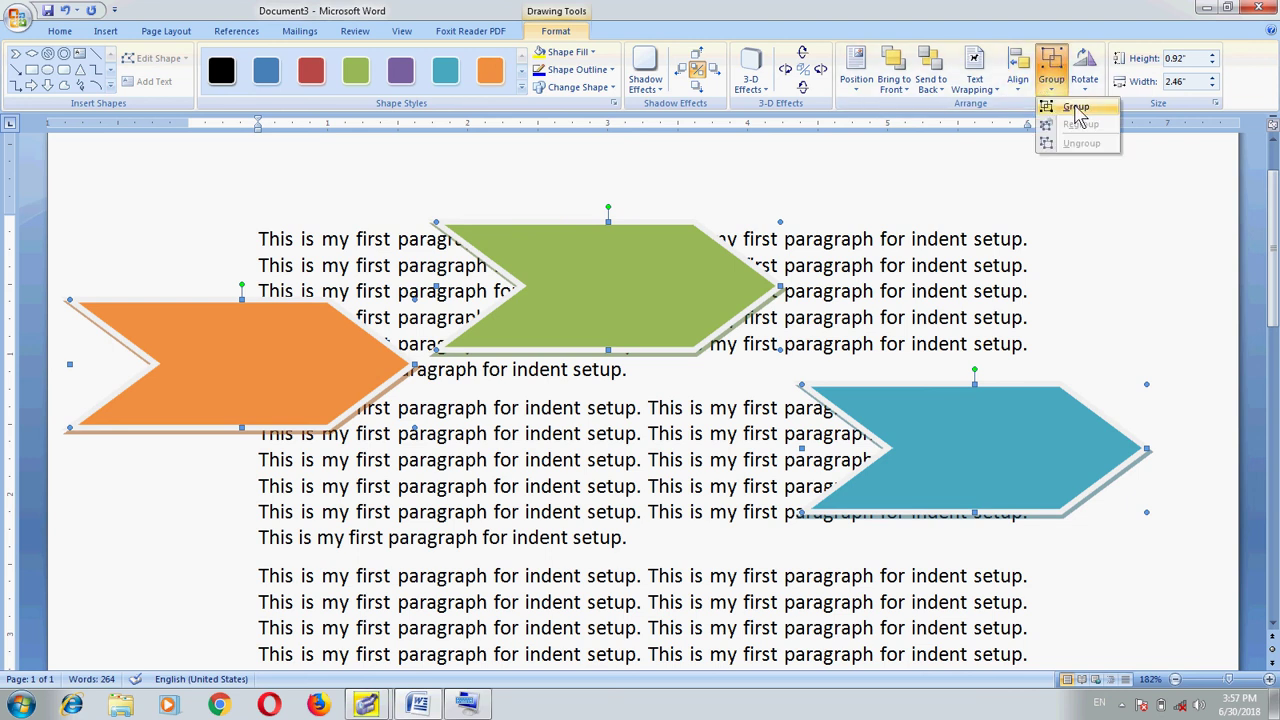
left_click(1018, 80)
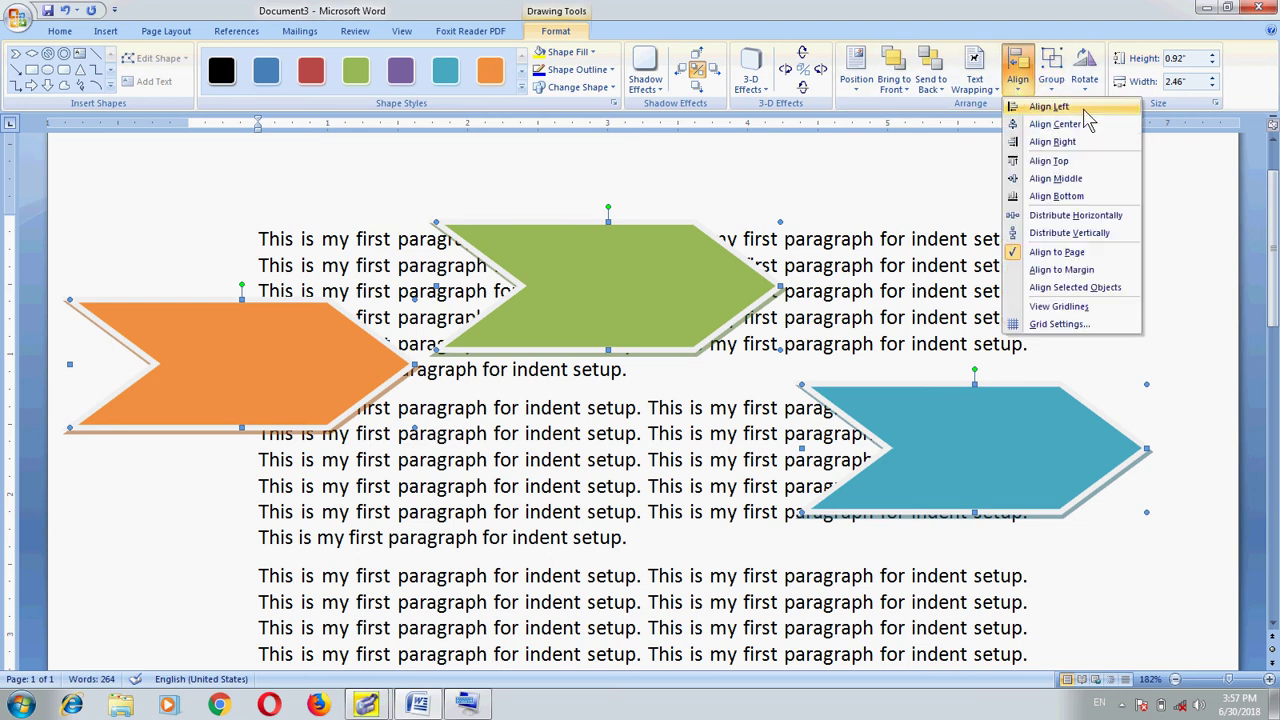
left_click(1110, 162)
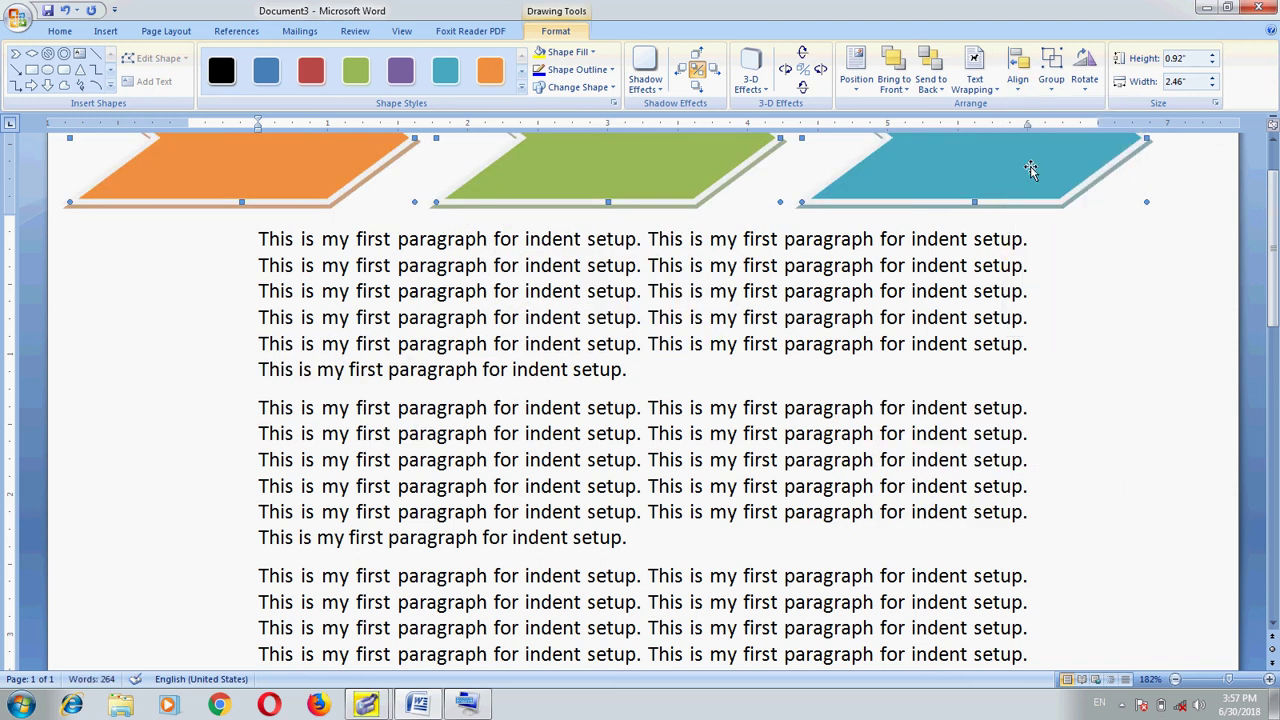
Step: Undo the top alignment and switch the Align setting from Align to Page to Align Selected Objects
scroll(990, 200, "up", 1)
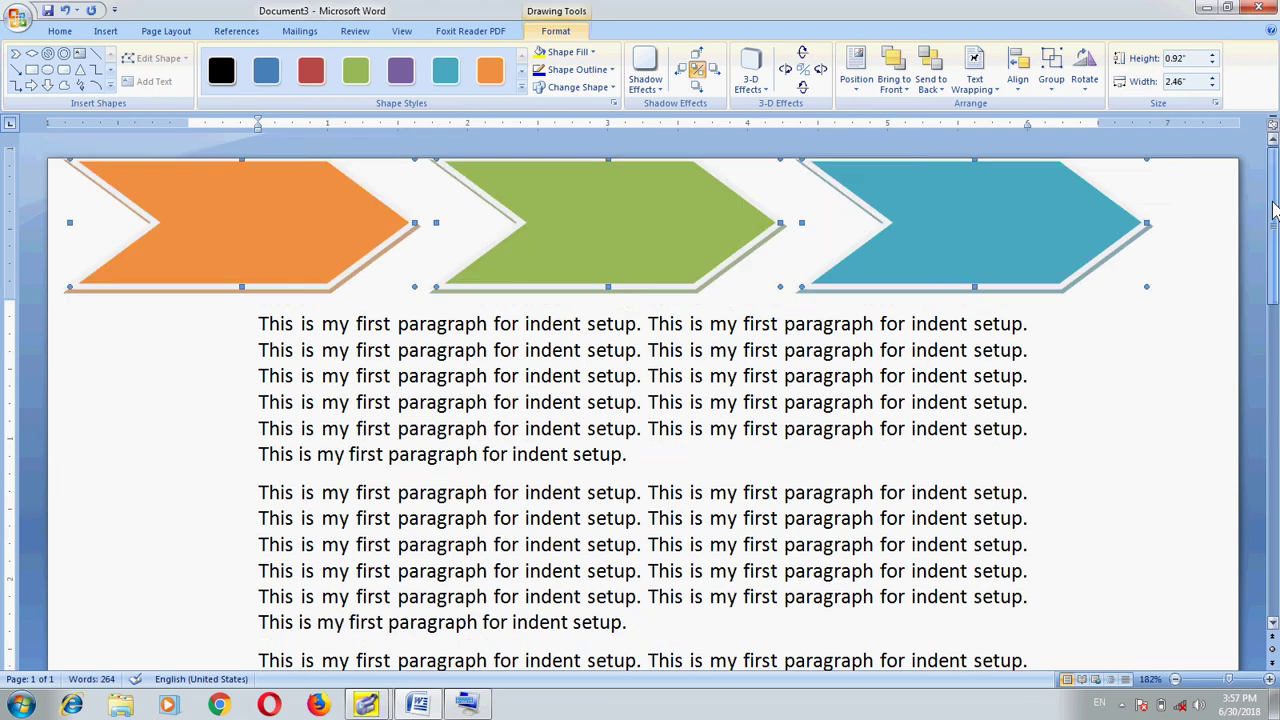
key("ctrl+z")
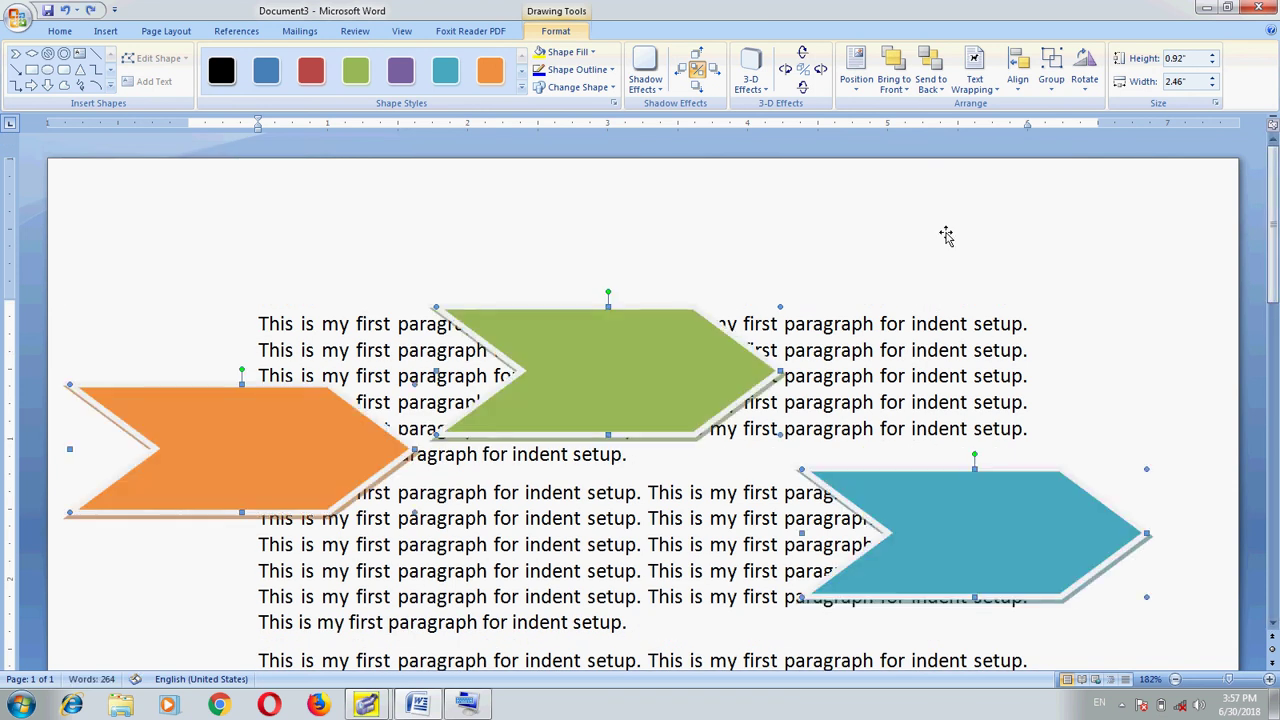
left_click(1017, 68)
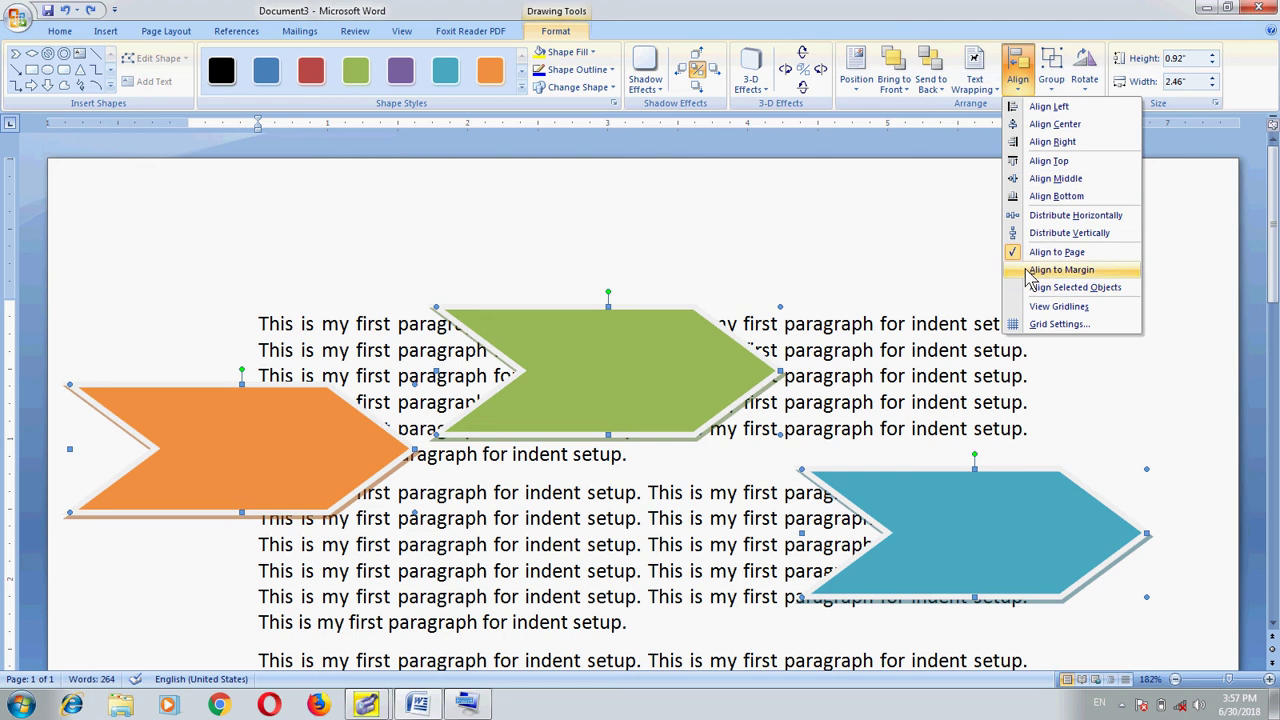
left_click(1027, 262)
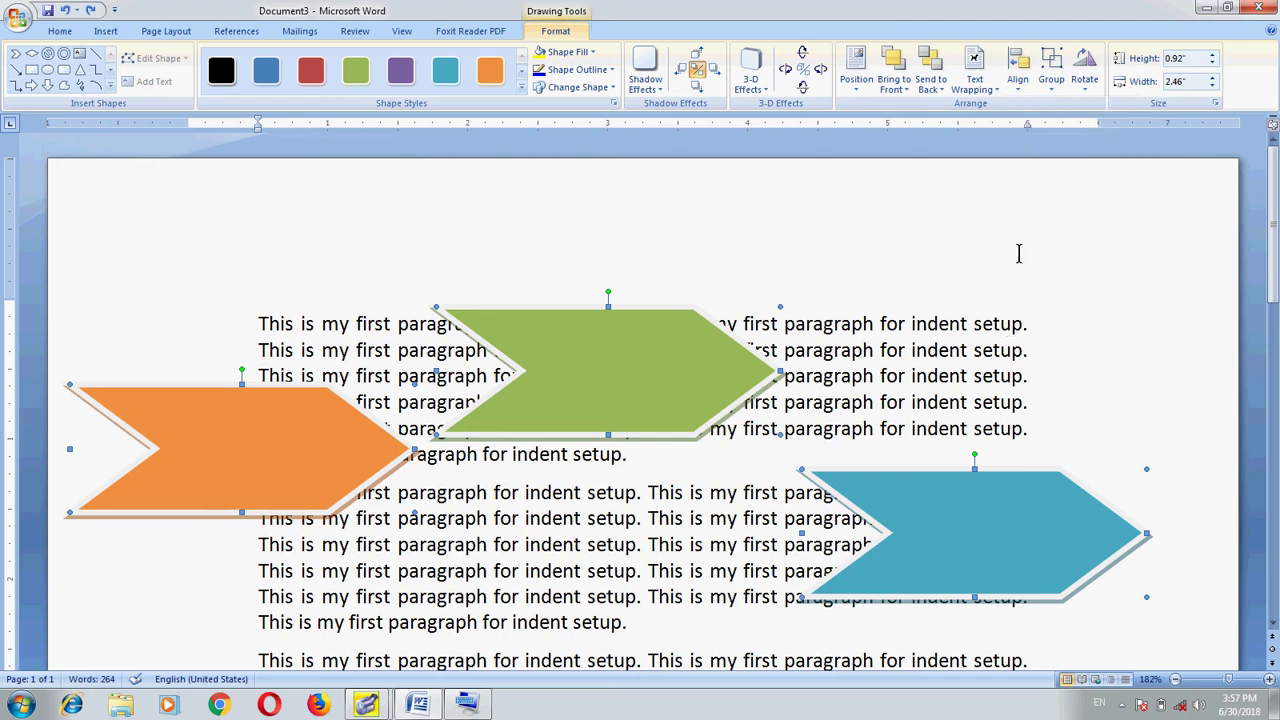
left_click(1017, 68)
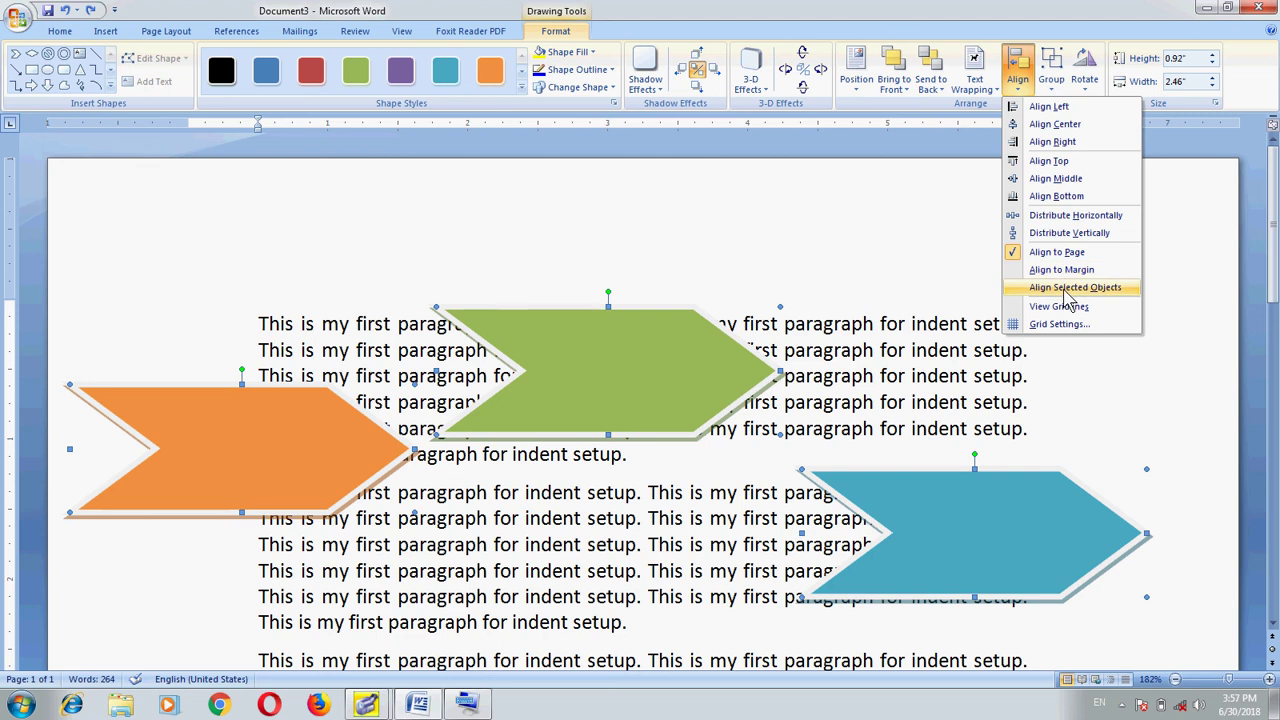
left_click(1063, 288)
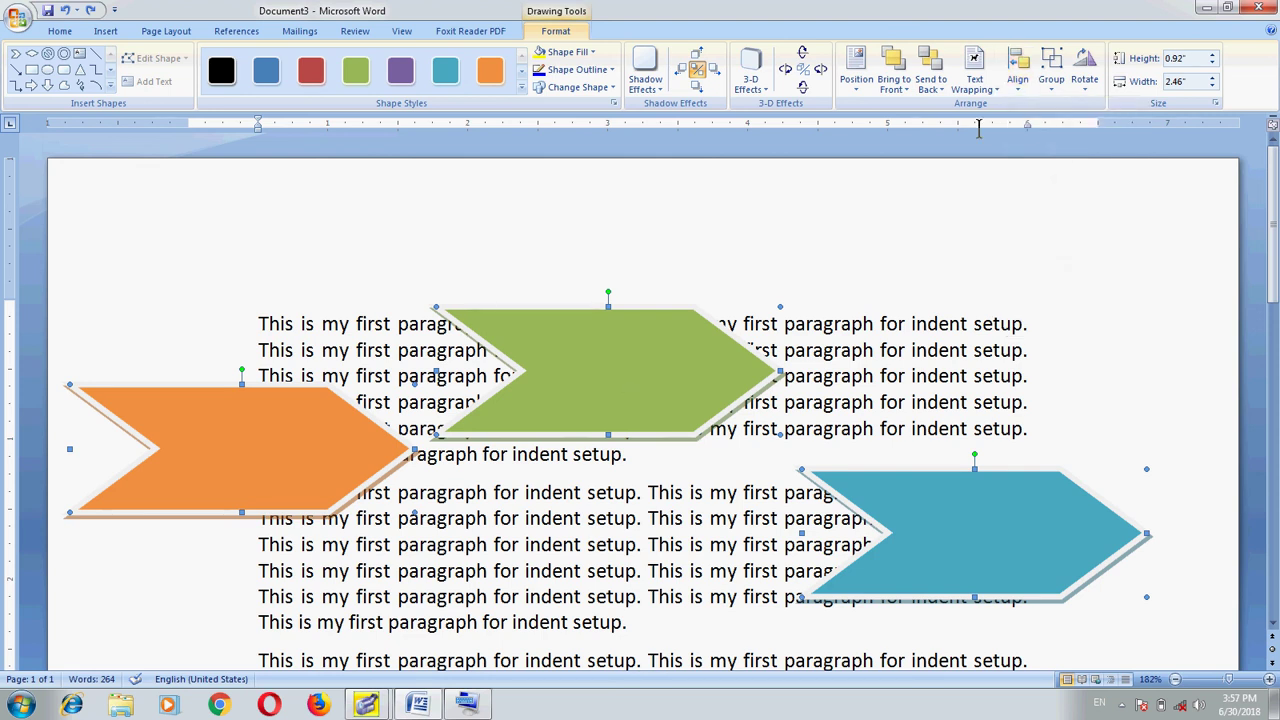
Step: Apply Align Top so the three chevrons' top edges line up across the first paragraph
left_click(1021, 93)
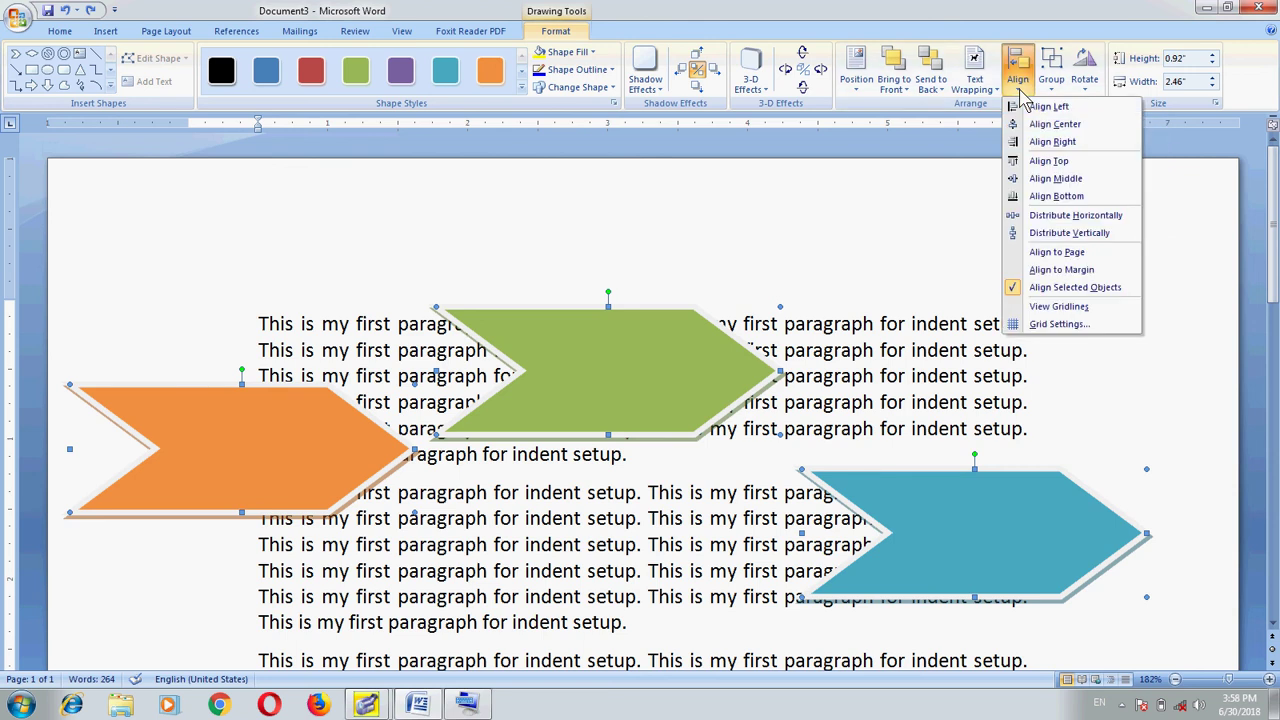
left_click(1053, 167)
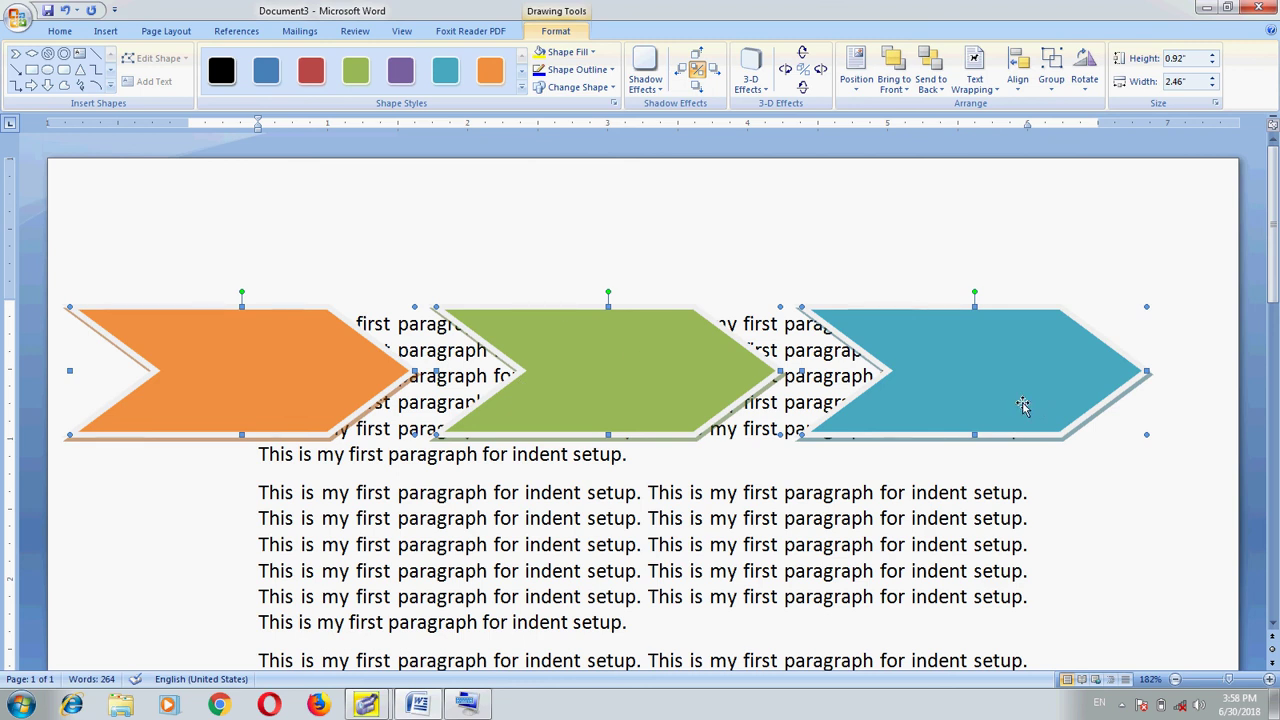
left_click(1018, 88)
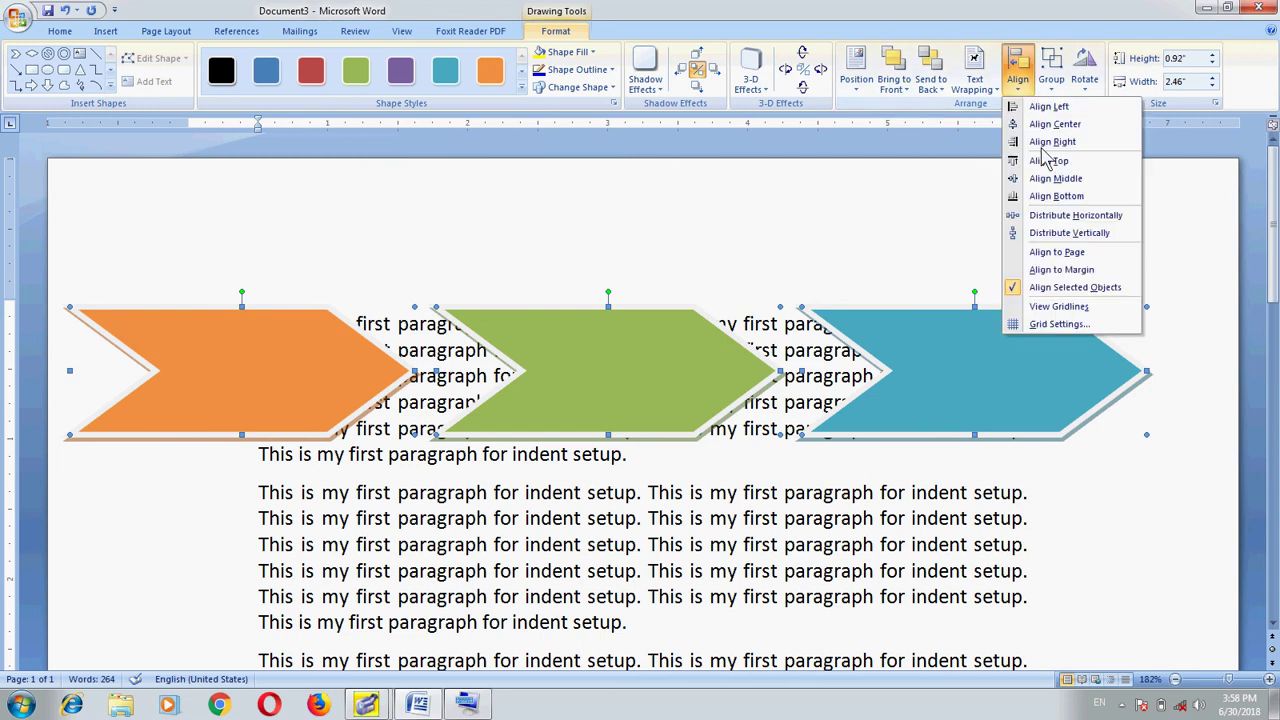
Step: Turn on View Gridlines and deselect the chevrons by clicking into the text
left_click(1090, 308)
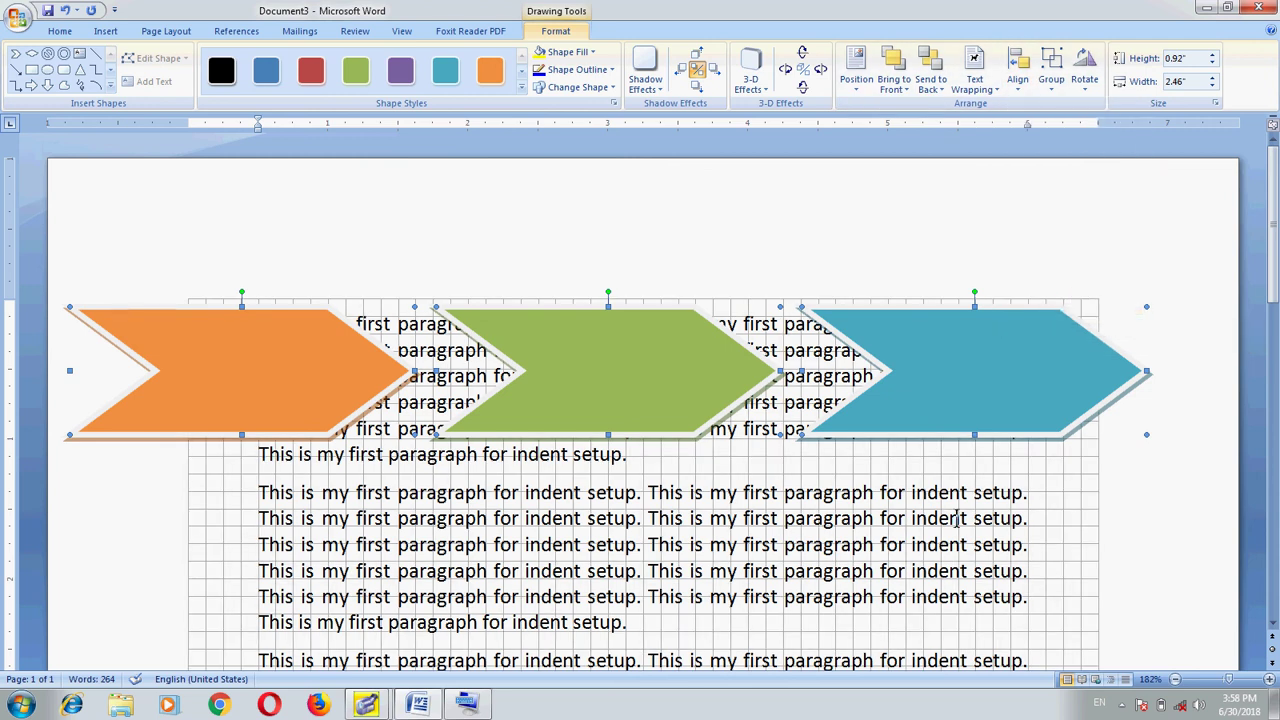
left_click(1013, 544)
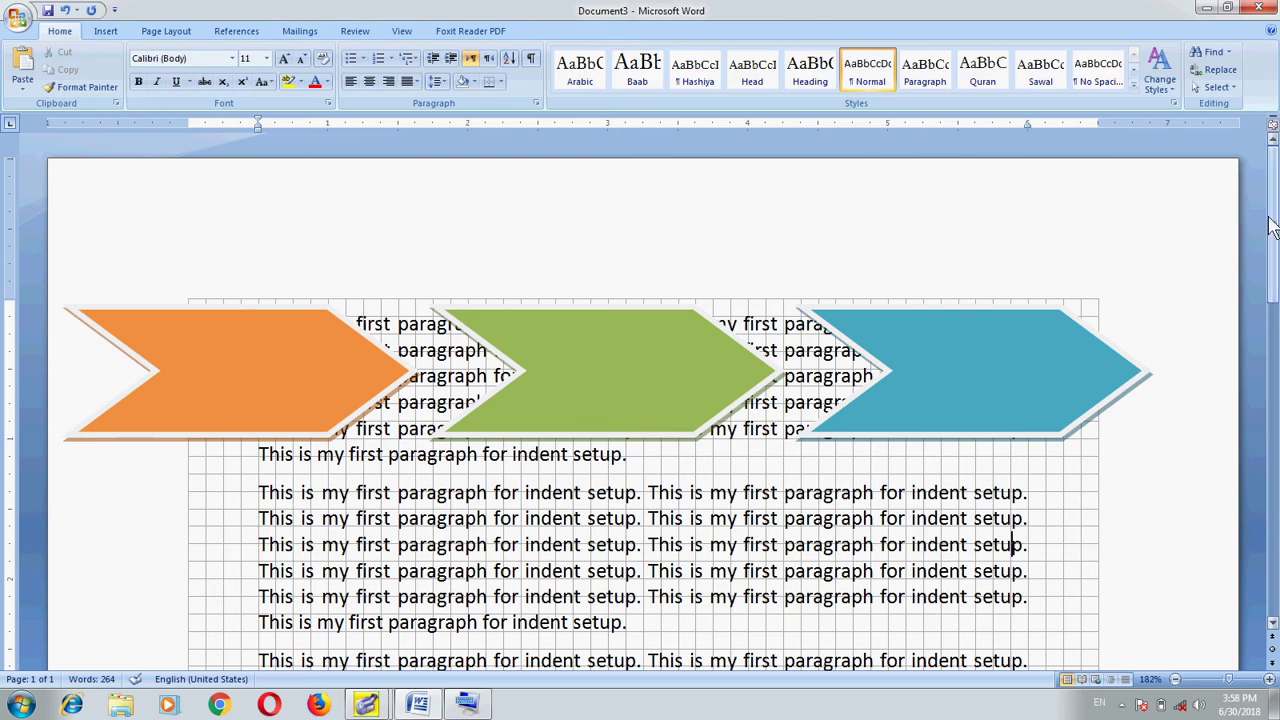
scroll(1268, 226, "down", 3)
scroll(1268, 226, "down", 1)
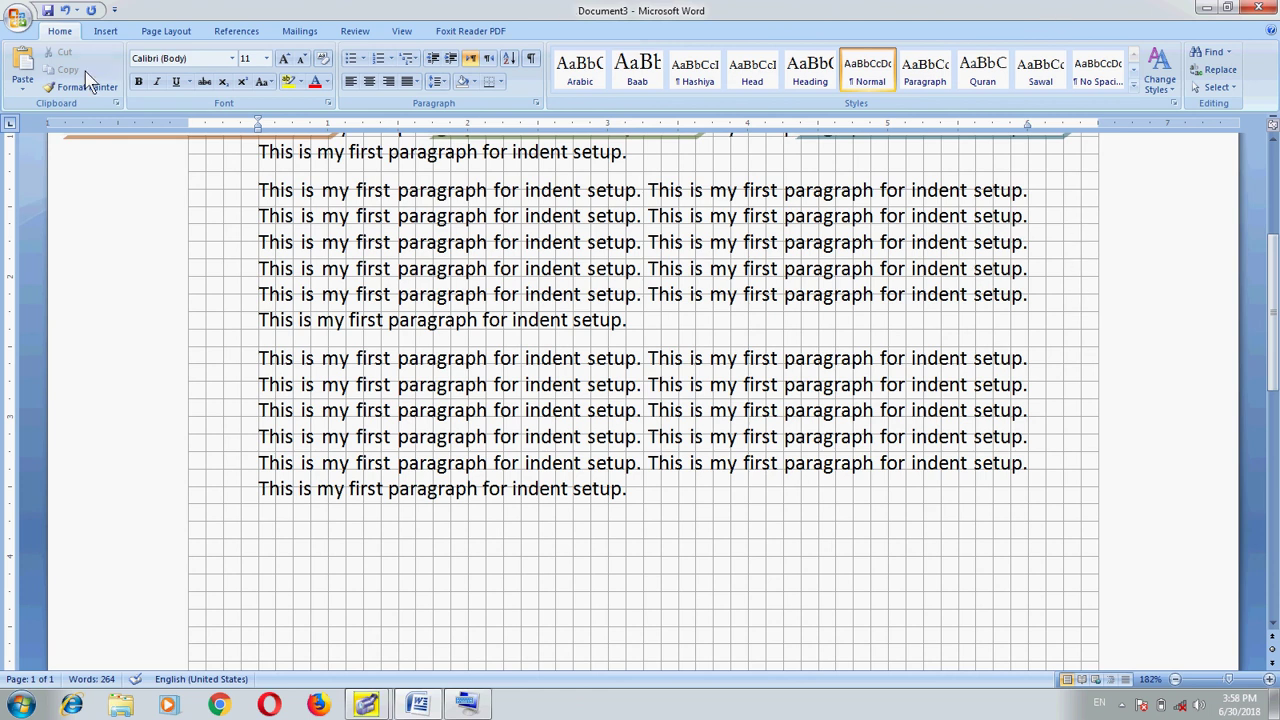
left_click(166, 31)
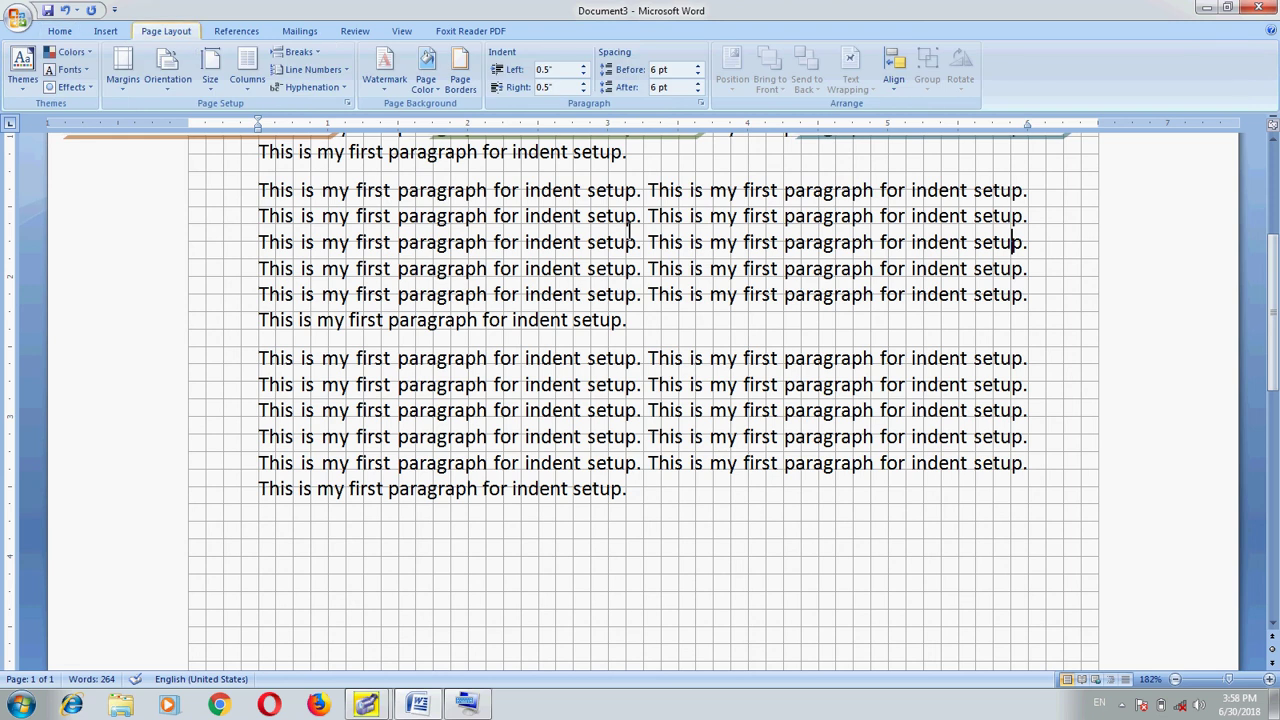
Step: Check the Drawing Grid settings under Align, then cancel the dialog without changes
left_click(897, 90)
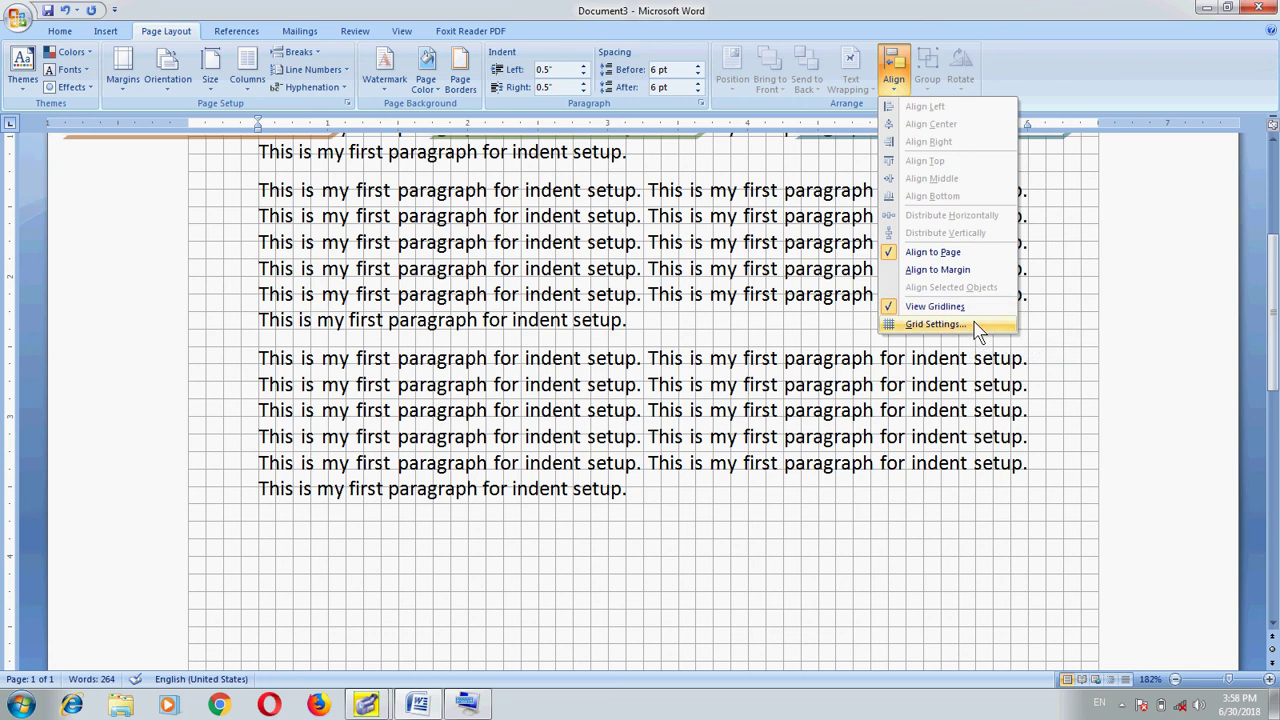
left_click(935, 324)
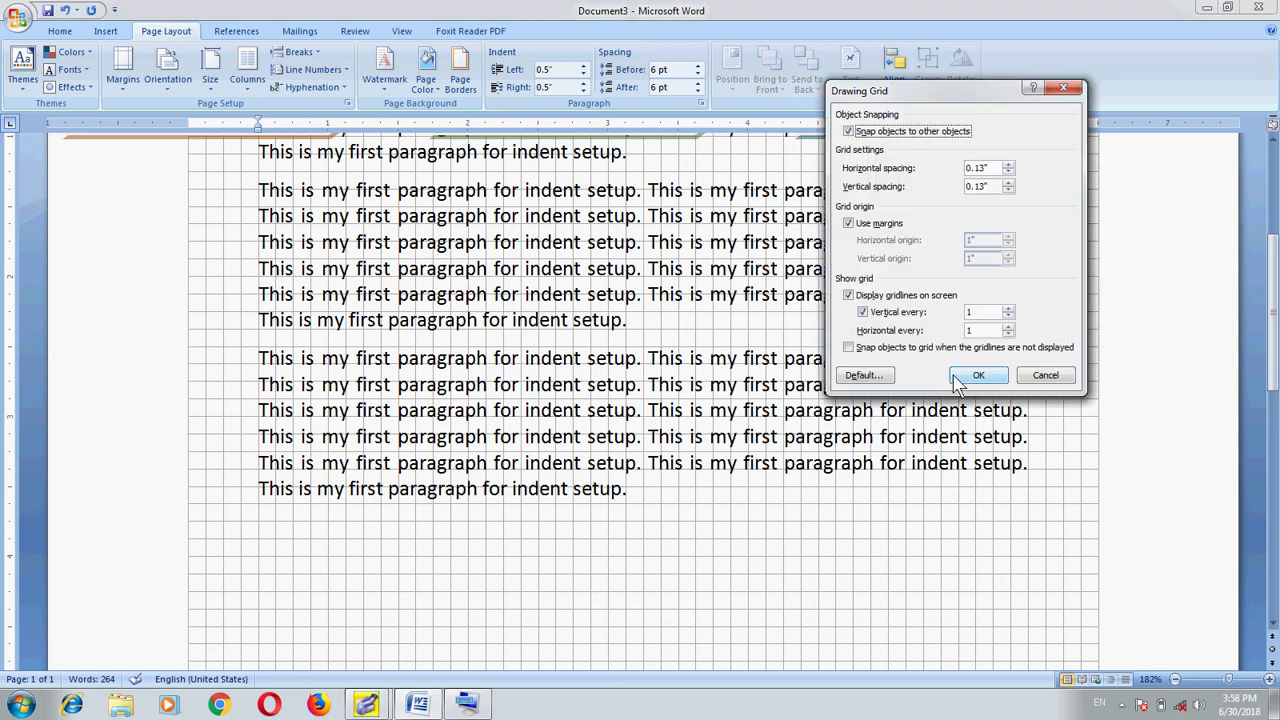
left_click(1043, 377)
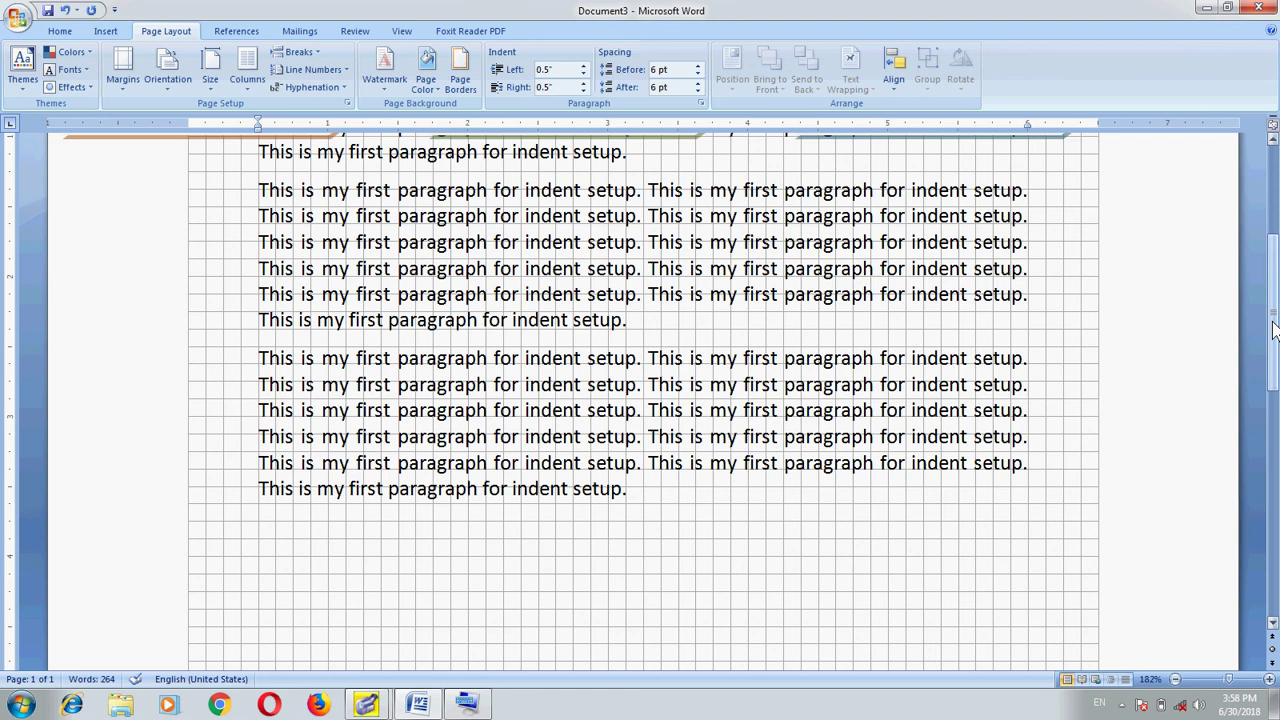
Step: Uncheck View Gridlines in the Align menu to hide the grid, then select the teal chevron
scroll(1274, 330, "up", 4)
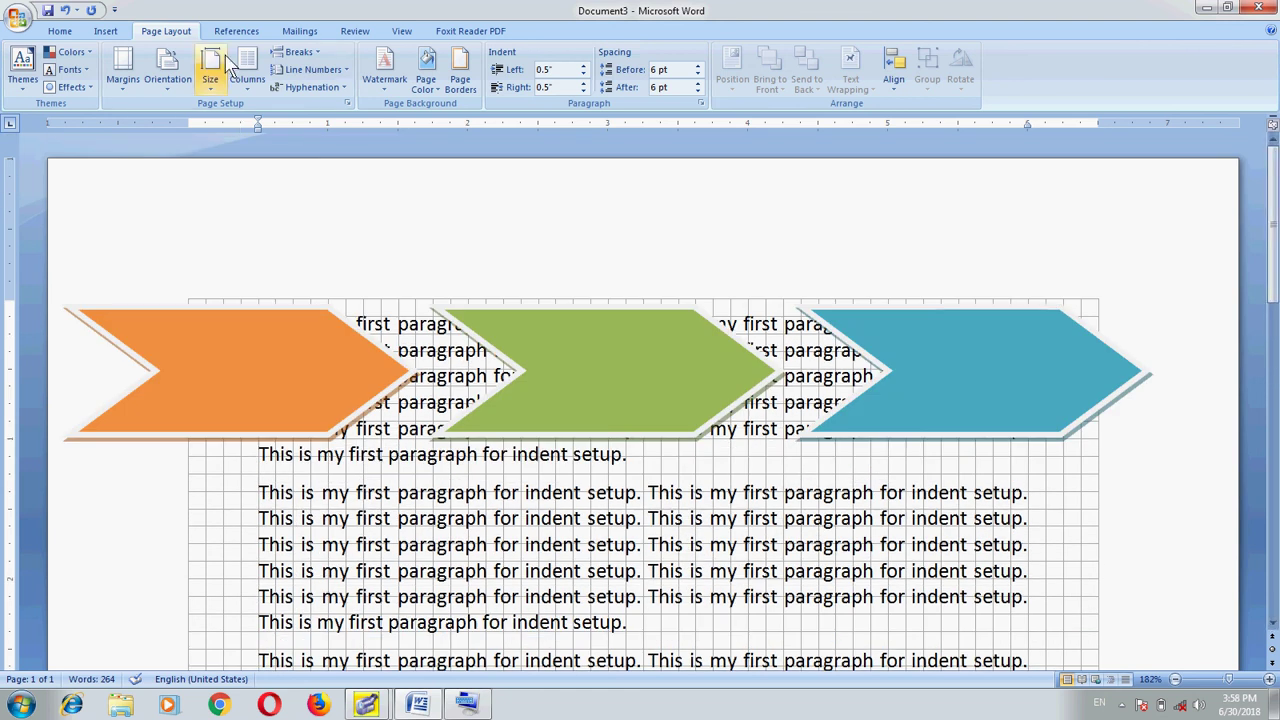
left_click(894, 88)
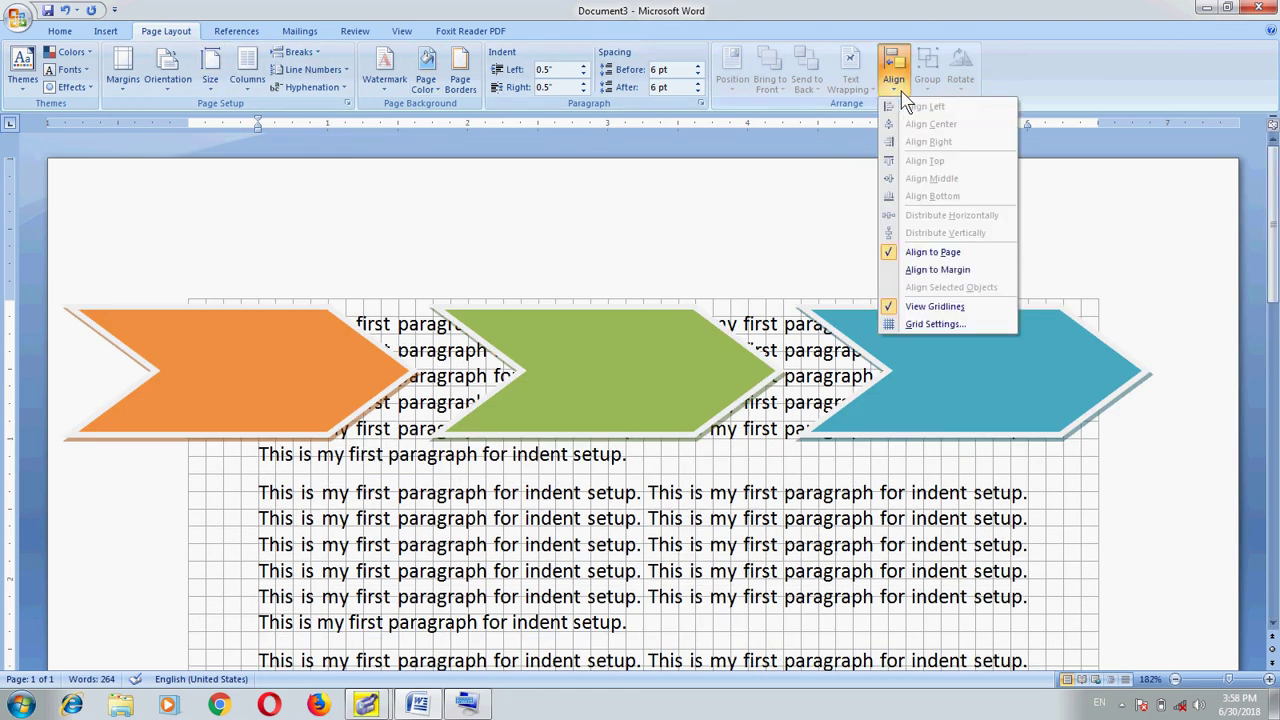
left_click(864, 100)
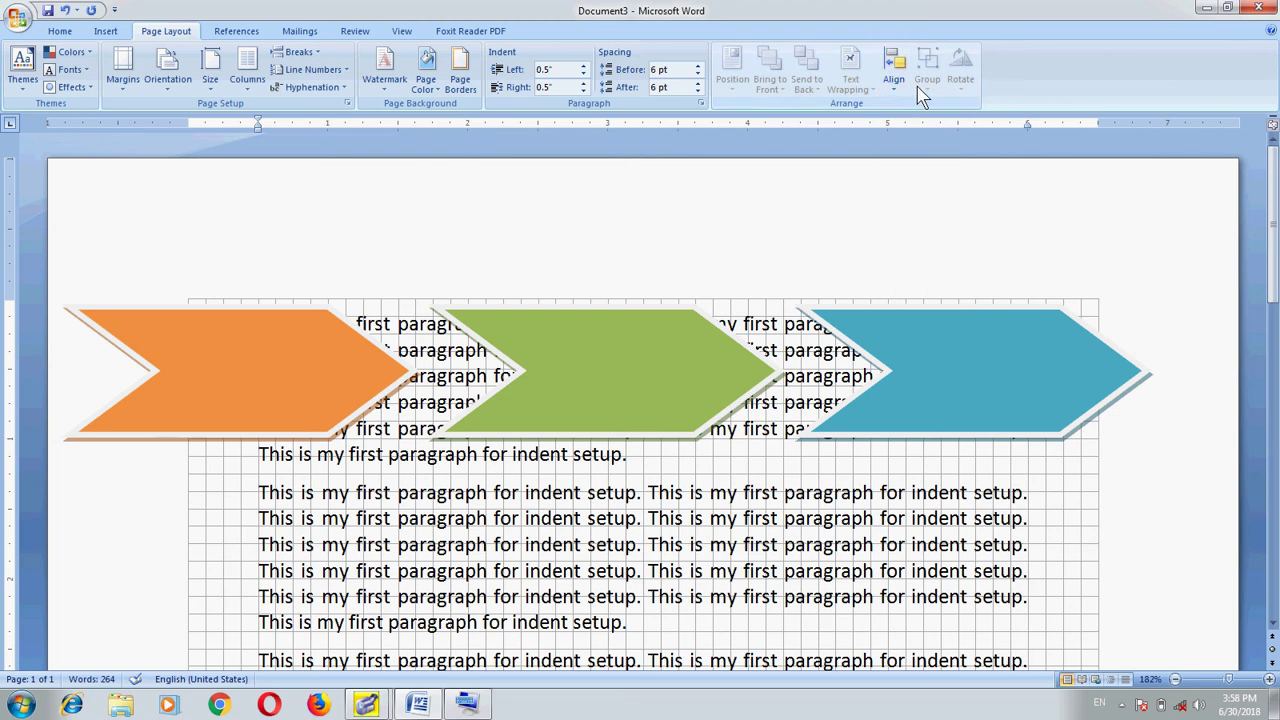
left_click(894, 88)
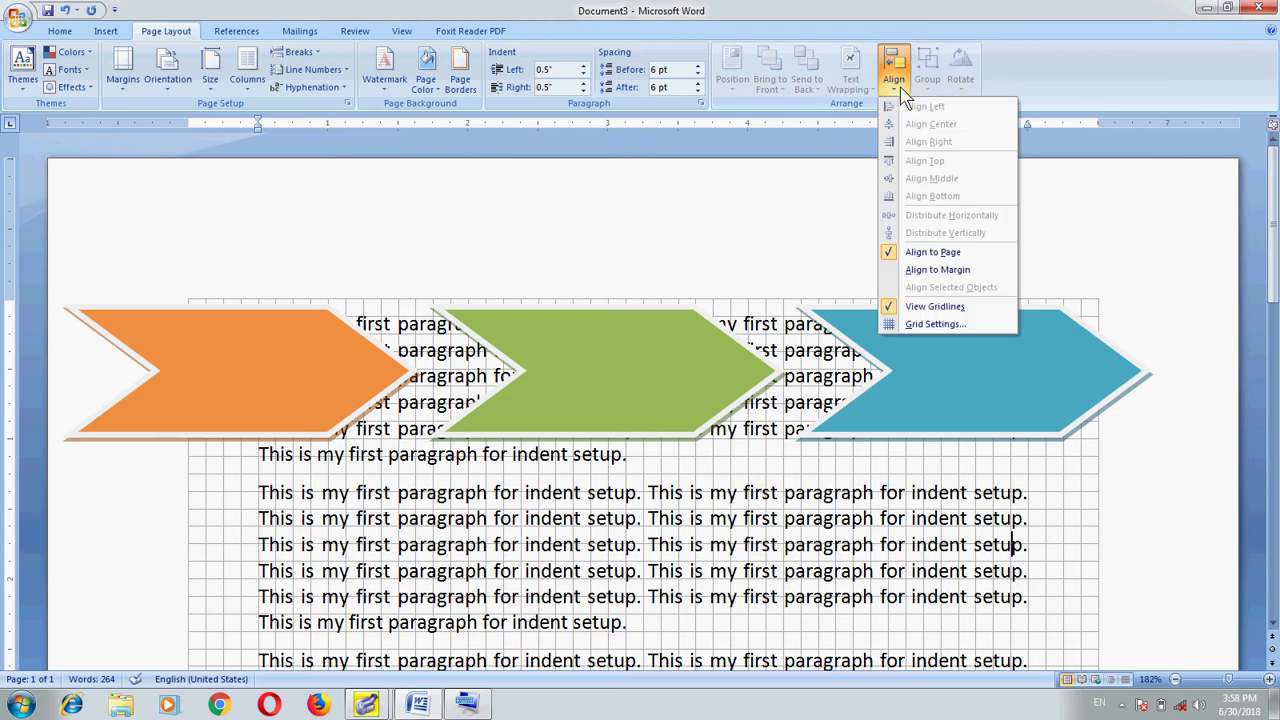
left_click(937, 307)
left_click(932, 392)
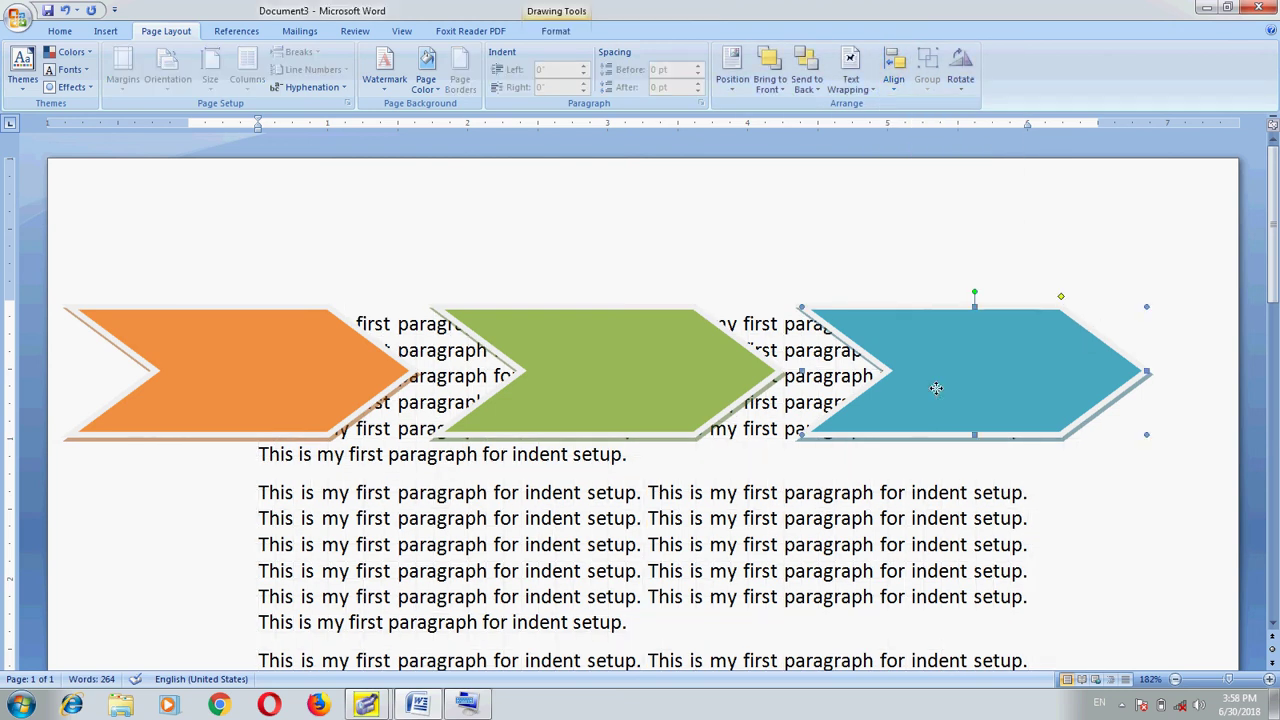
Step: Add the green and orange chevrons to the teal one and group all three
left_click(633, 358, "shift")
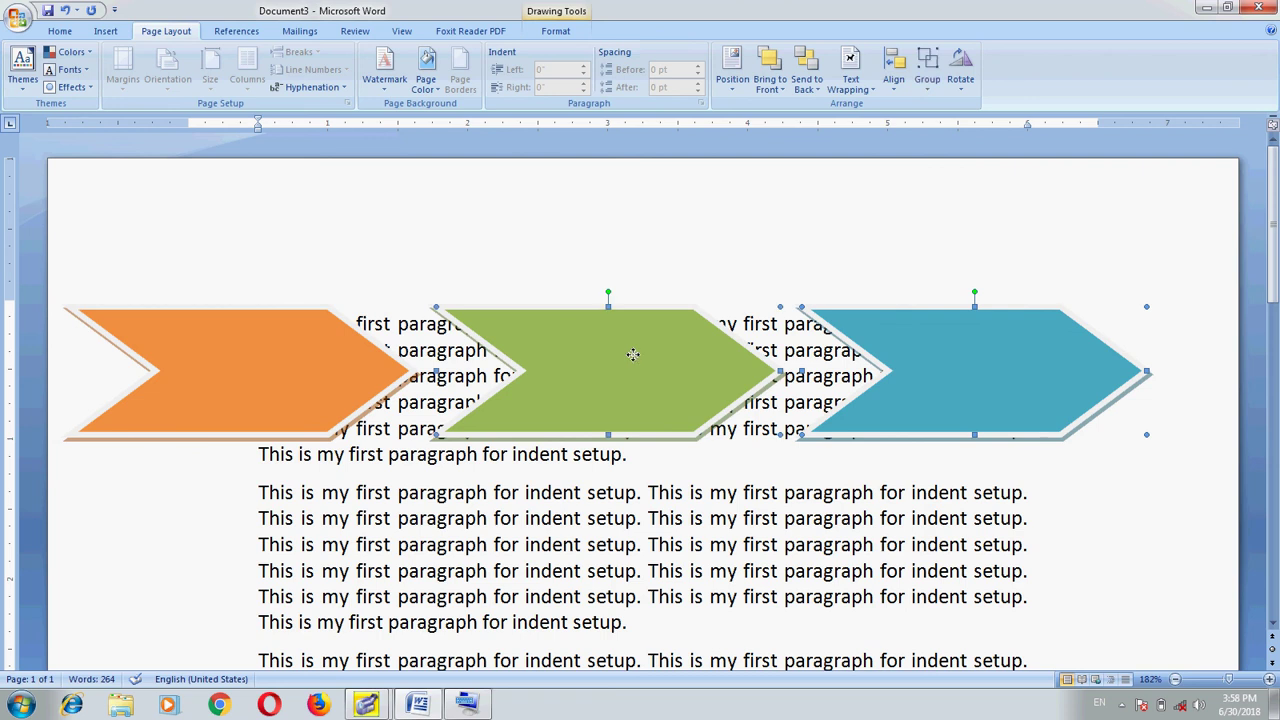
left_click(300, 352, "shift")
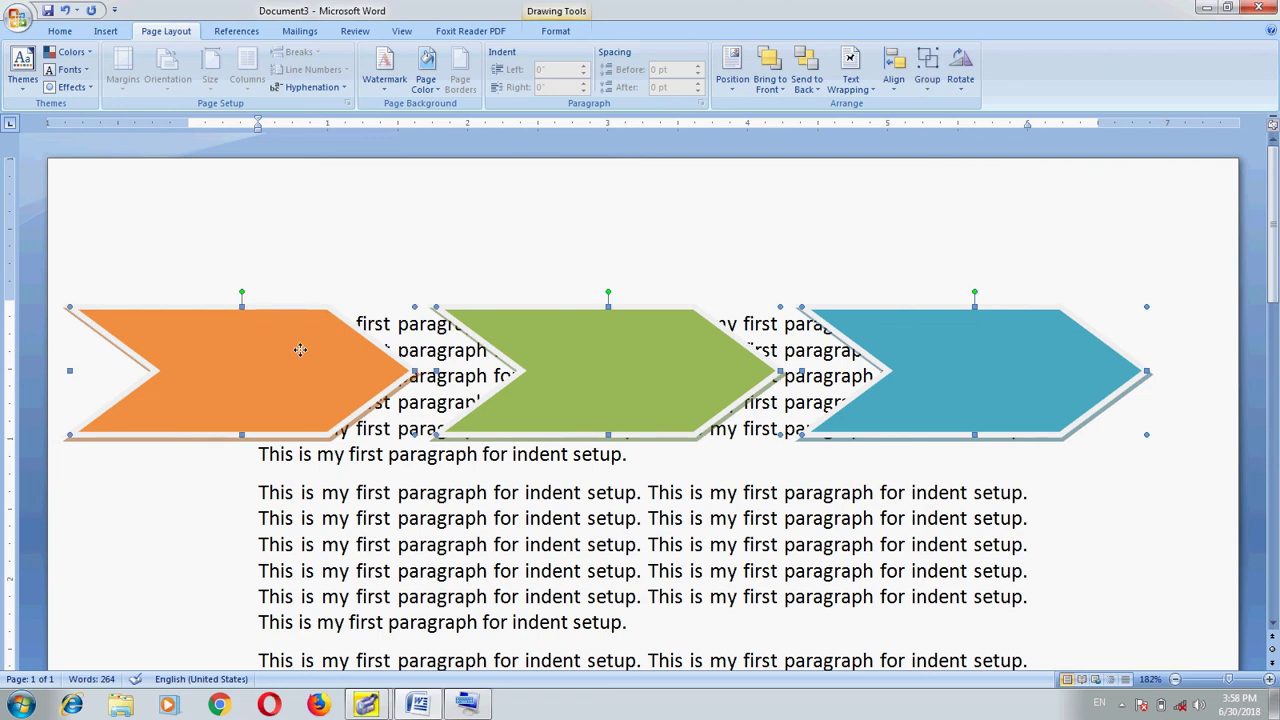
left_click(927, 88)
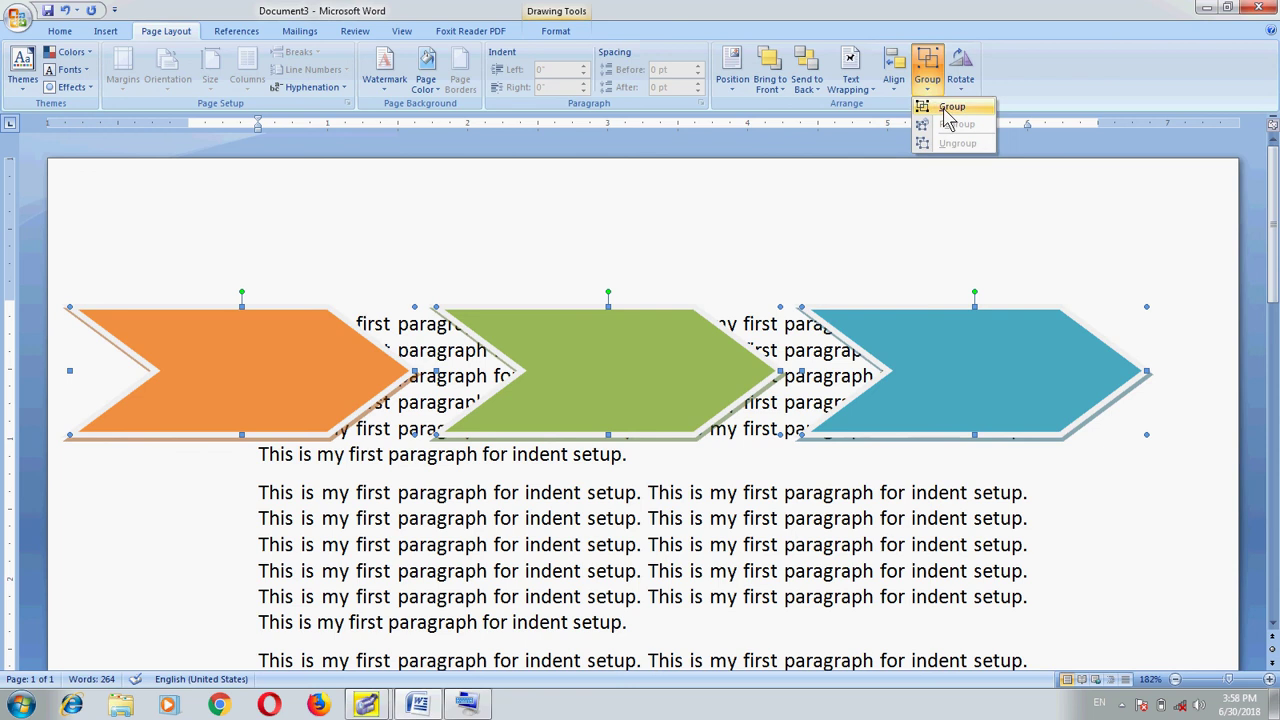
left_click(950, 106)
left_click(851, 598)
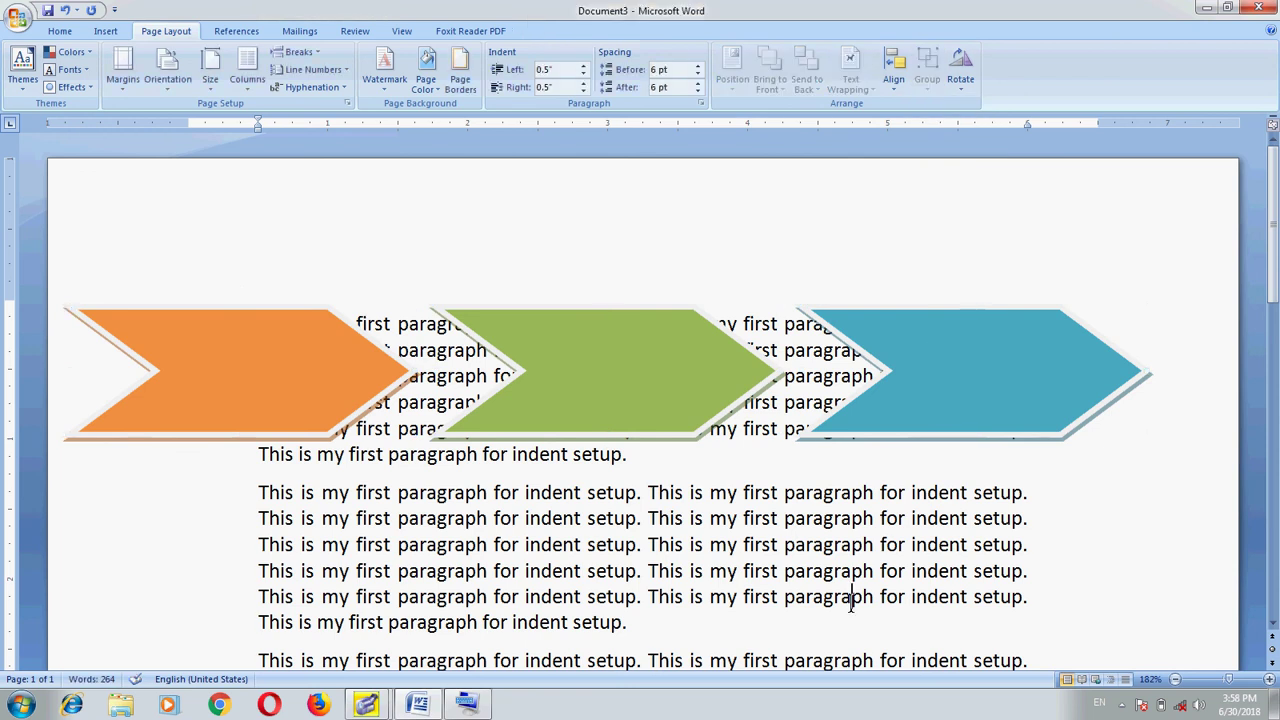
Step: Drag the chevron group slightly down and right, then deselect it
left_click(981, 391)
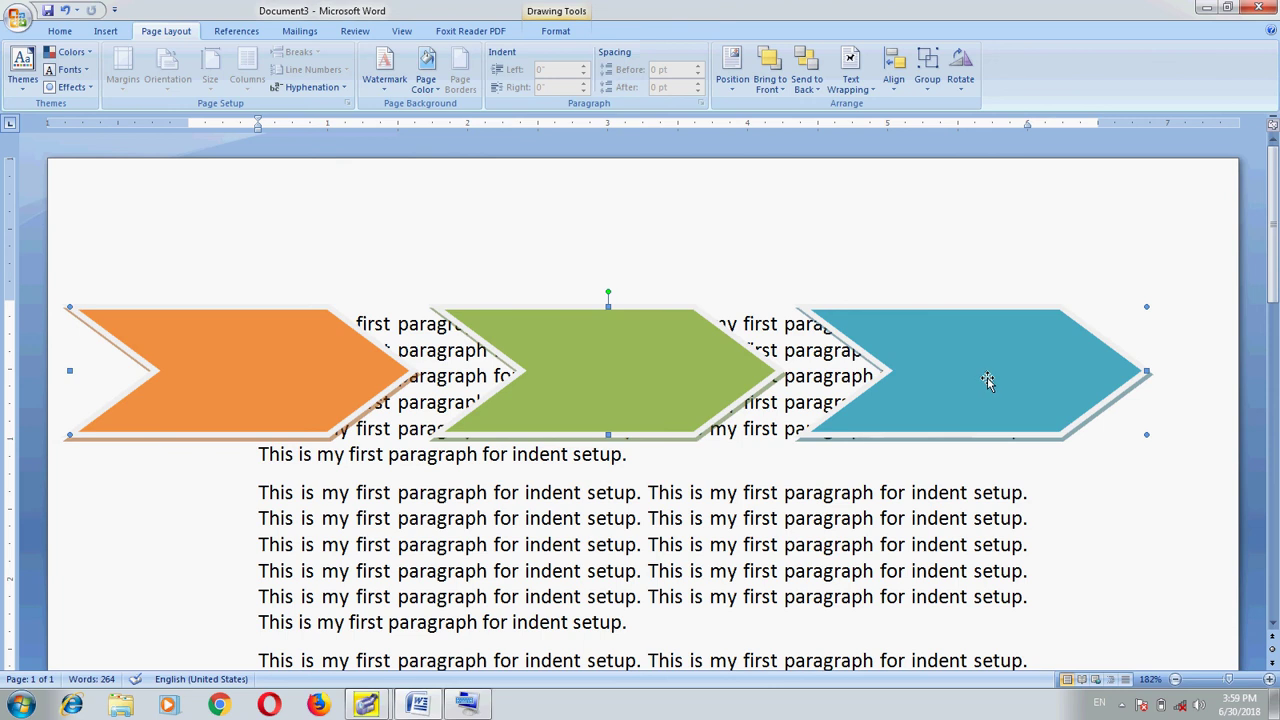
left_click_drag(981, 391, 1034, 398)
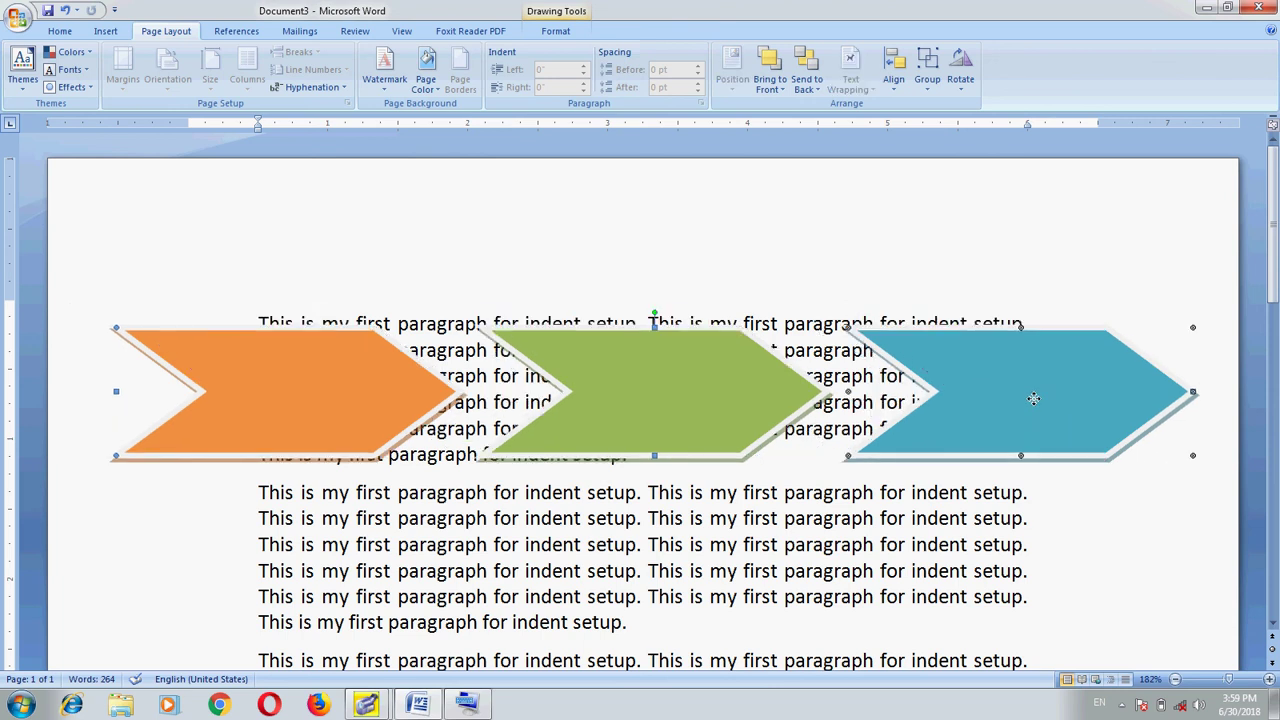
left_click(723, 545)
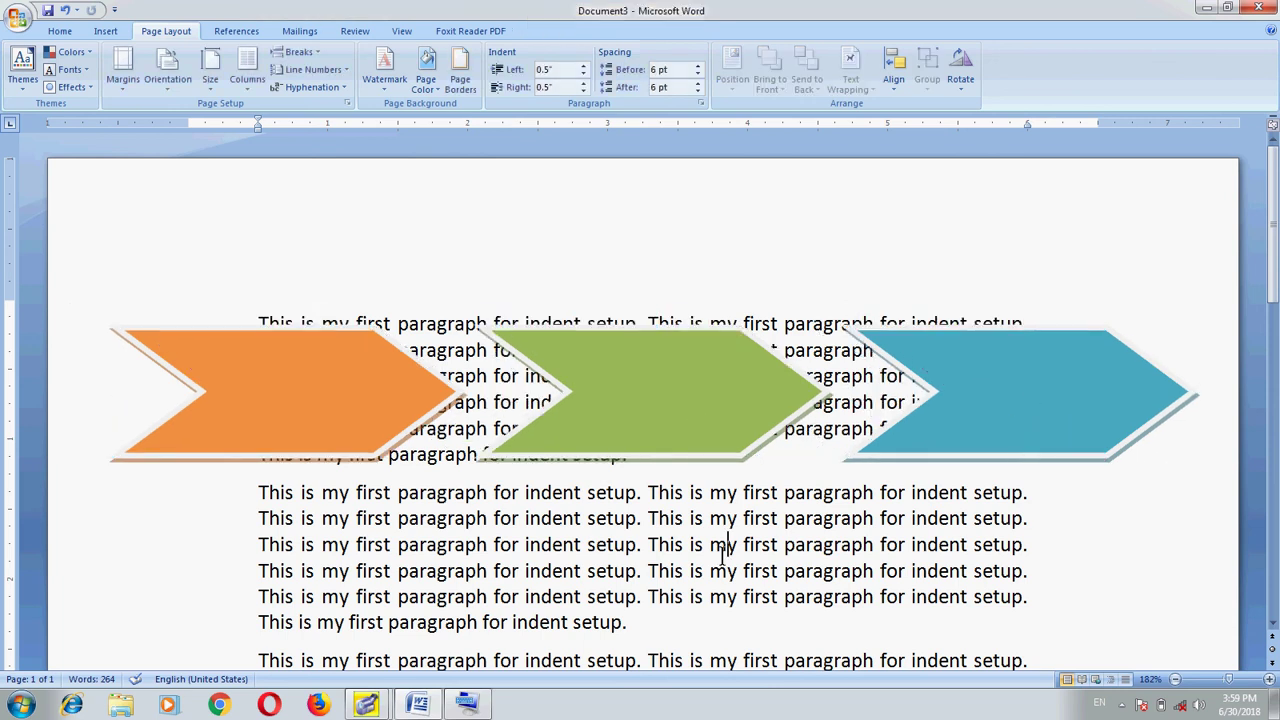
Step: Select the chevron group and ungroup it into separate shapes
left_click(646, 397)
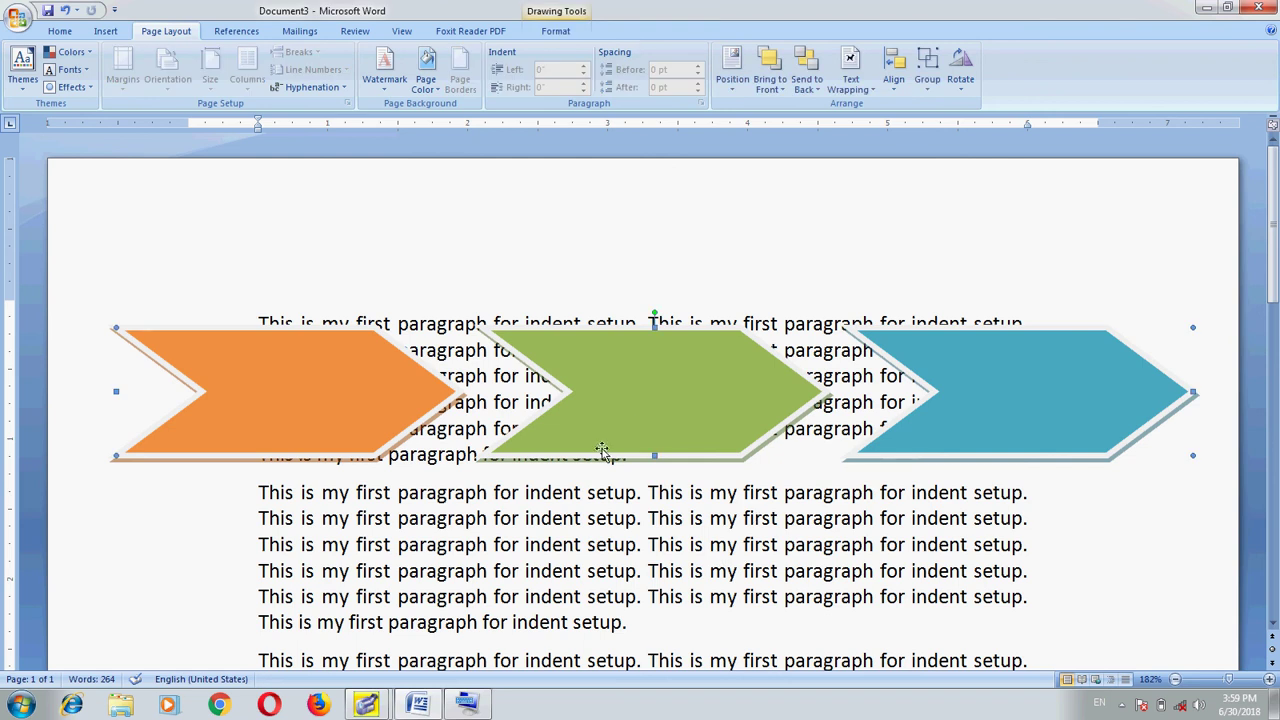
left_click(658, 410)
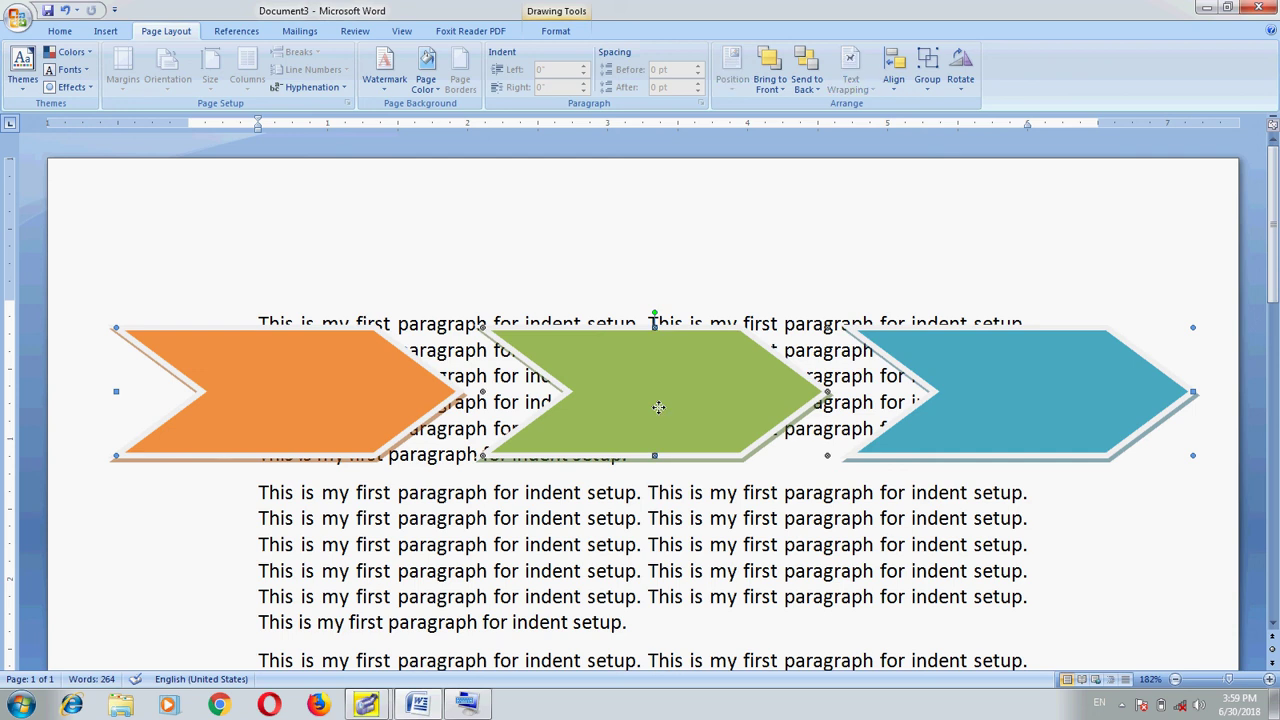
left_click(828, 548)
left_click(675, 393)
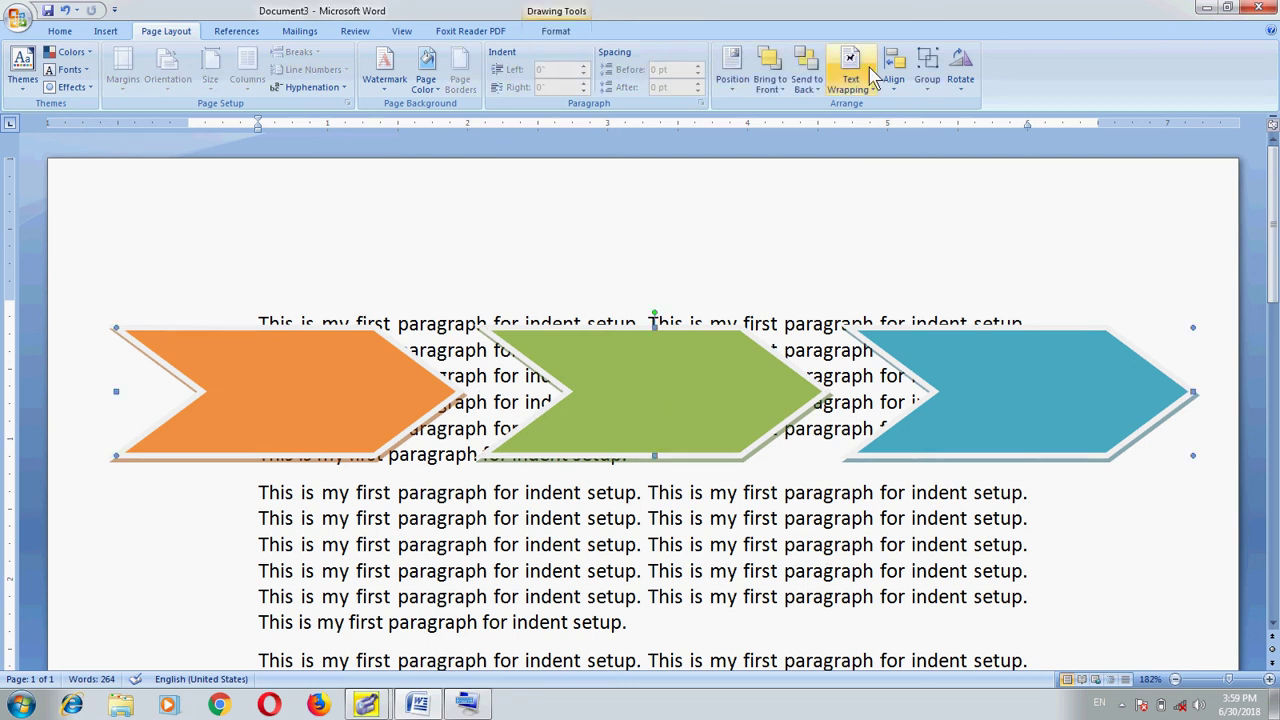
left_click(927, 80)
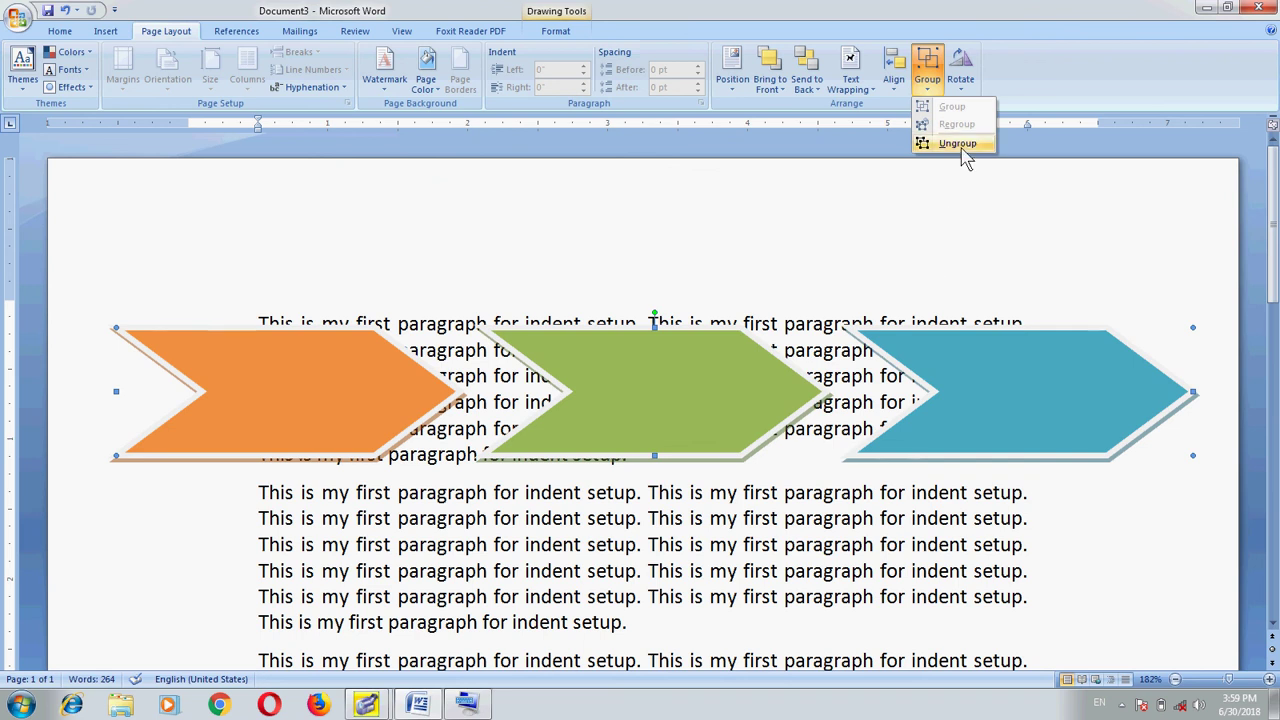
left_click(960, 146)
Step: Group the teal and green chevrons, then add the orange one and group all three
left_click(814, 600)
left_click(1070, 365)
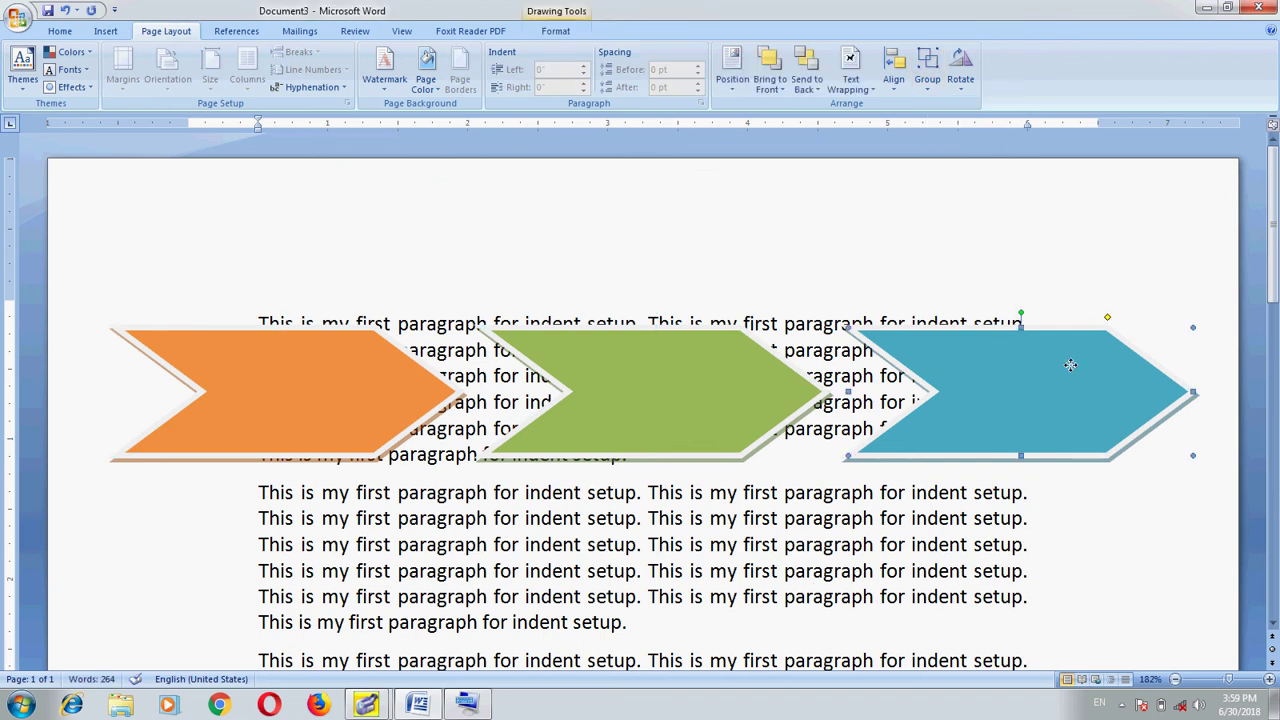
left_click(694, 372, "shift")
left_click(927, 72)
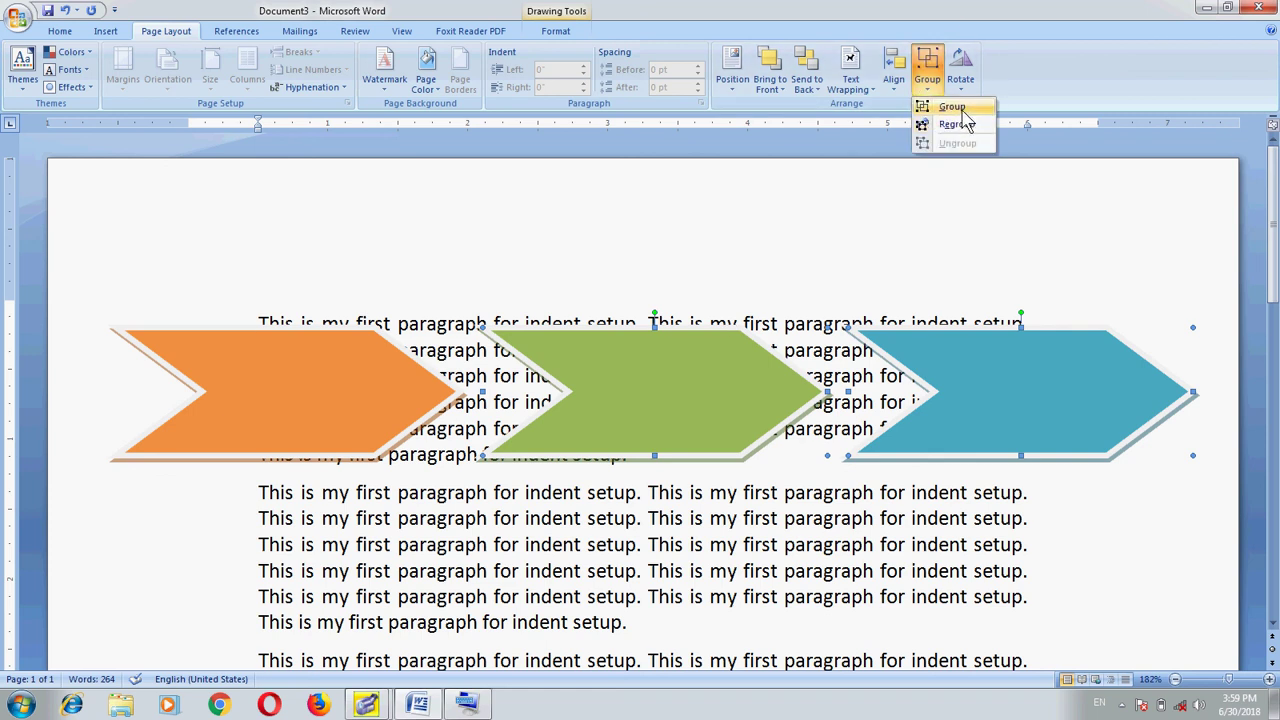
left_click(955, 107)
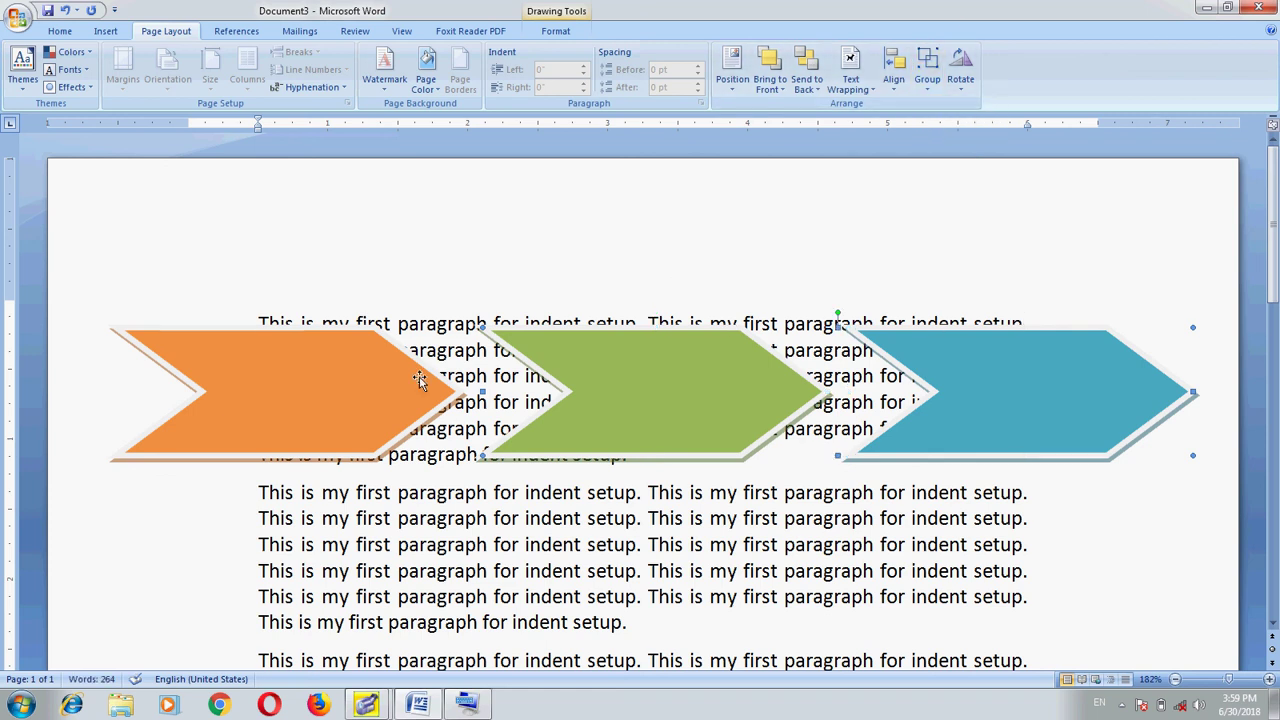
left_click(356, 382, "shift")
left_click(927, 82)
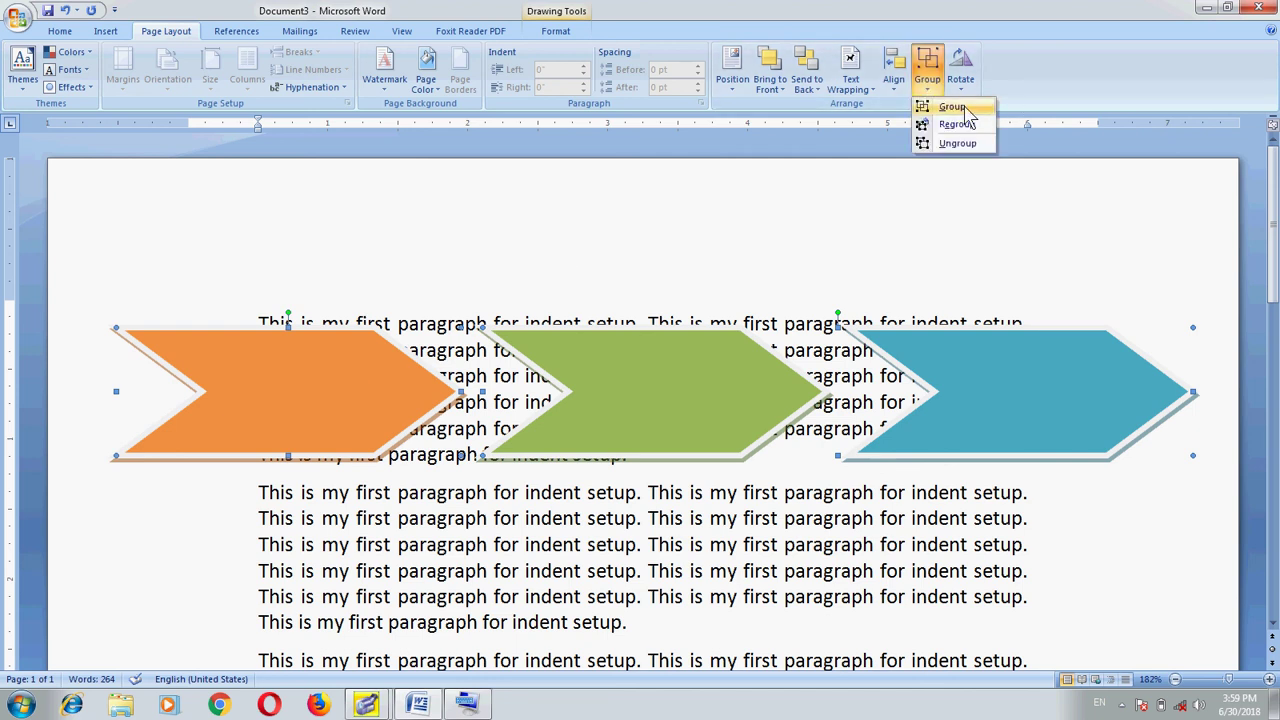
left_click(960, 108)
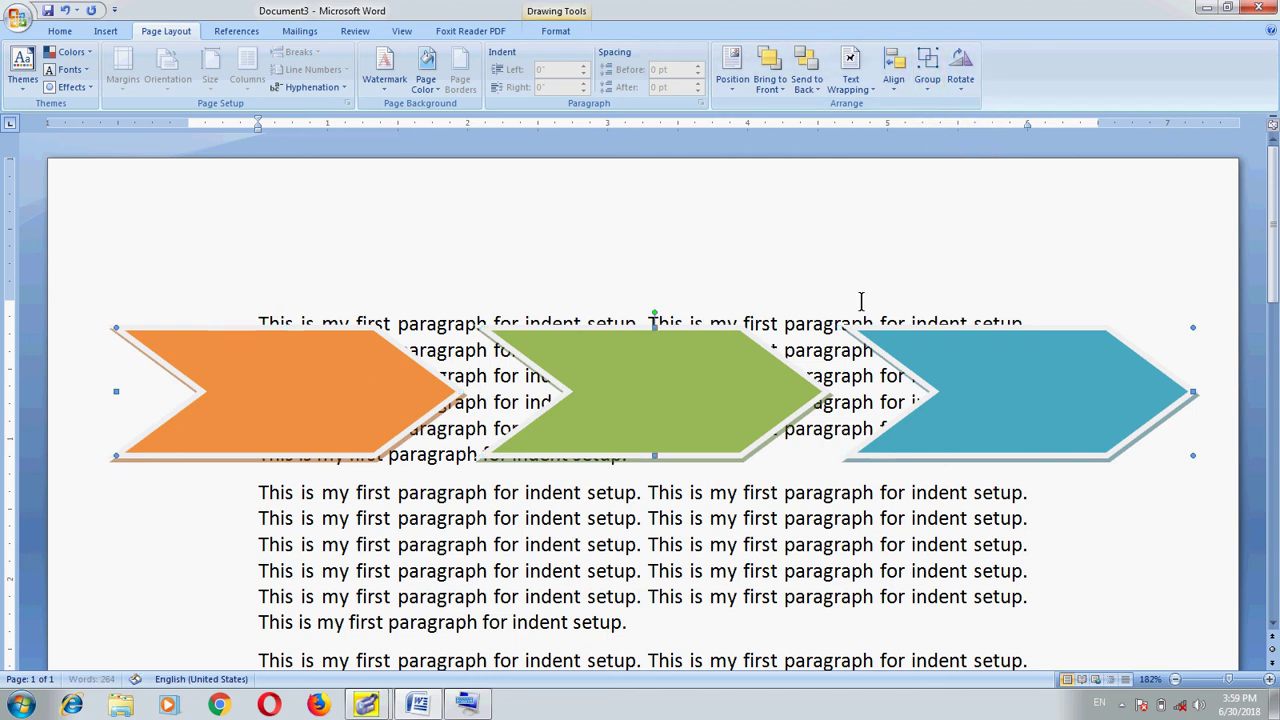
Step: Select the grouped chevrons and ungroup them again
left_click(785, 570)
left_click(980, 394)
left_click(927, 97)
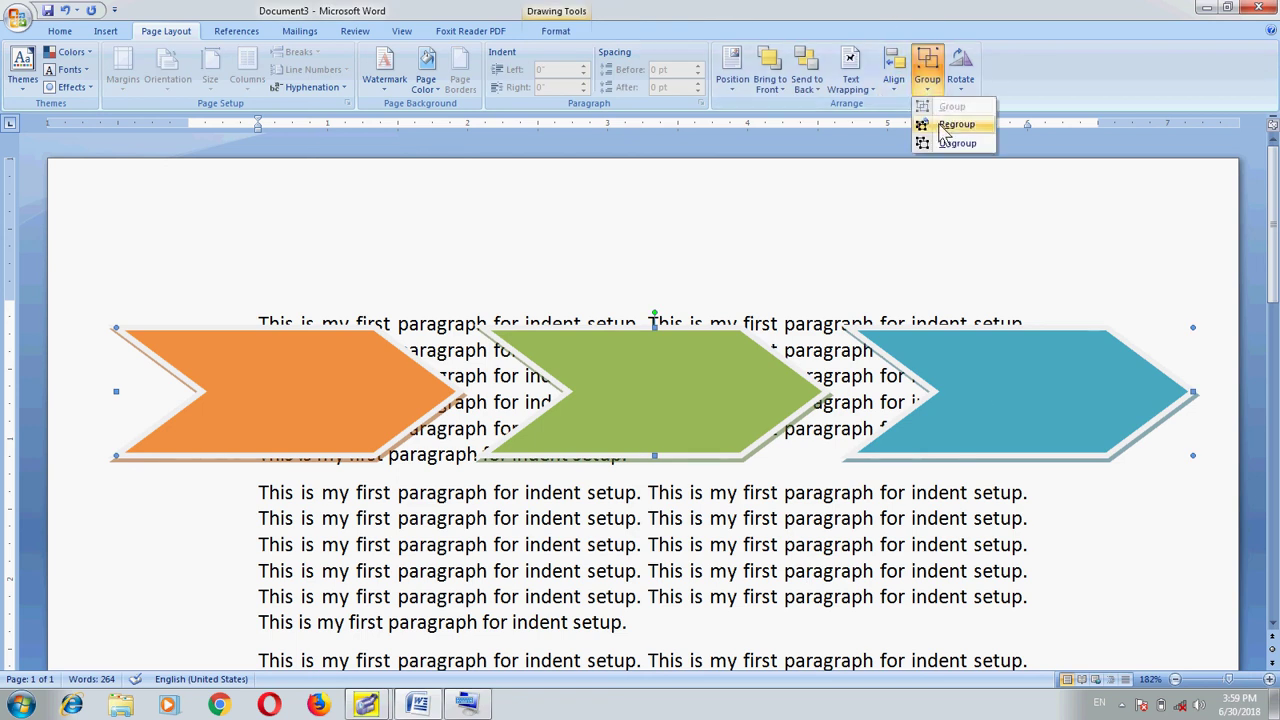
left_click(952, 140)
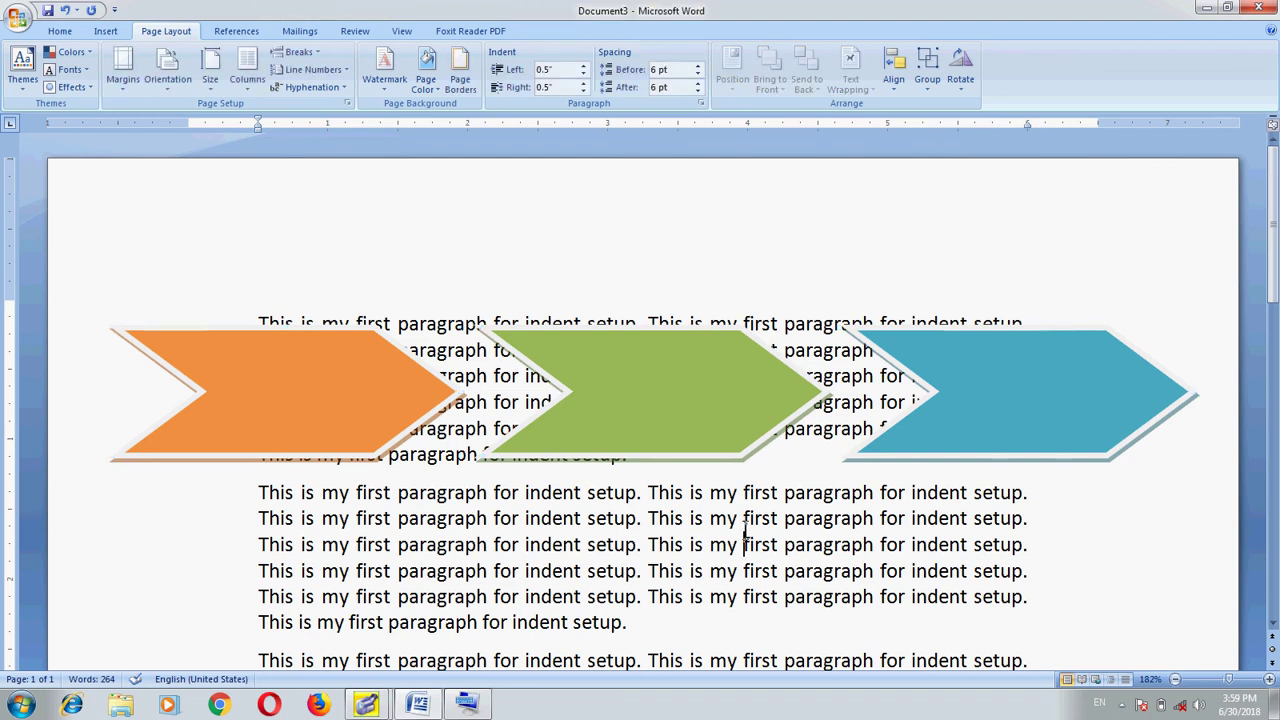
Step: Select the orange and green chevrons and apply Ungroup
left_click(303, 387)
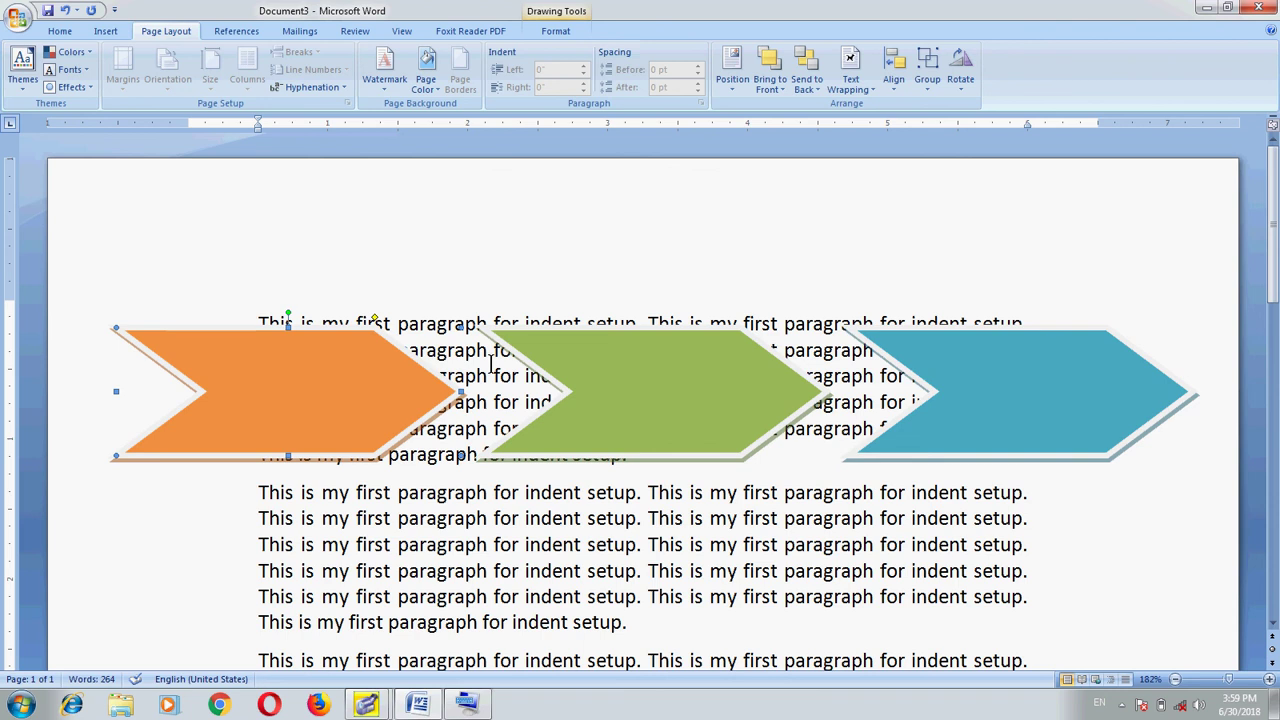
left_click(648, 395)
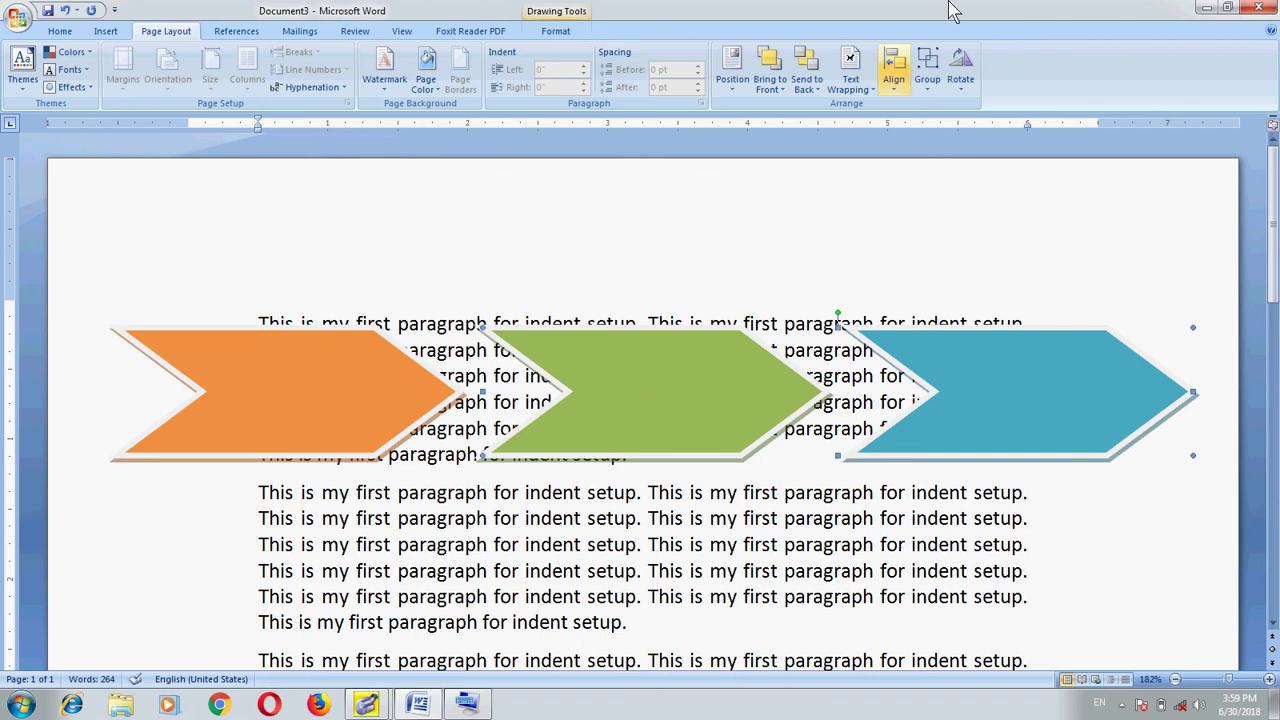
left_click(929, 88)
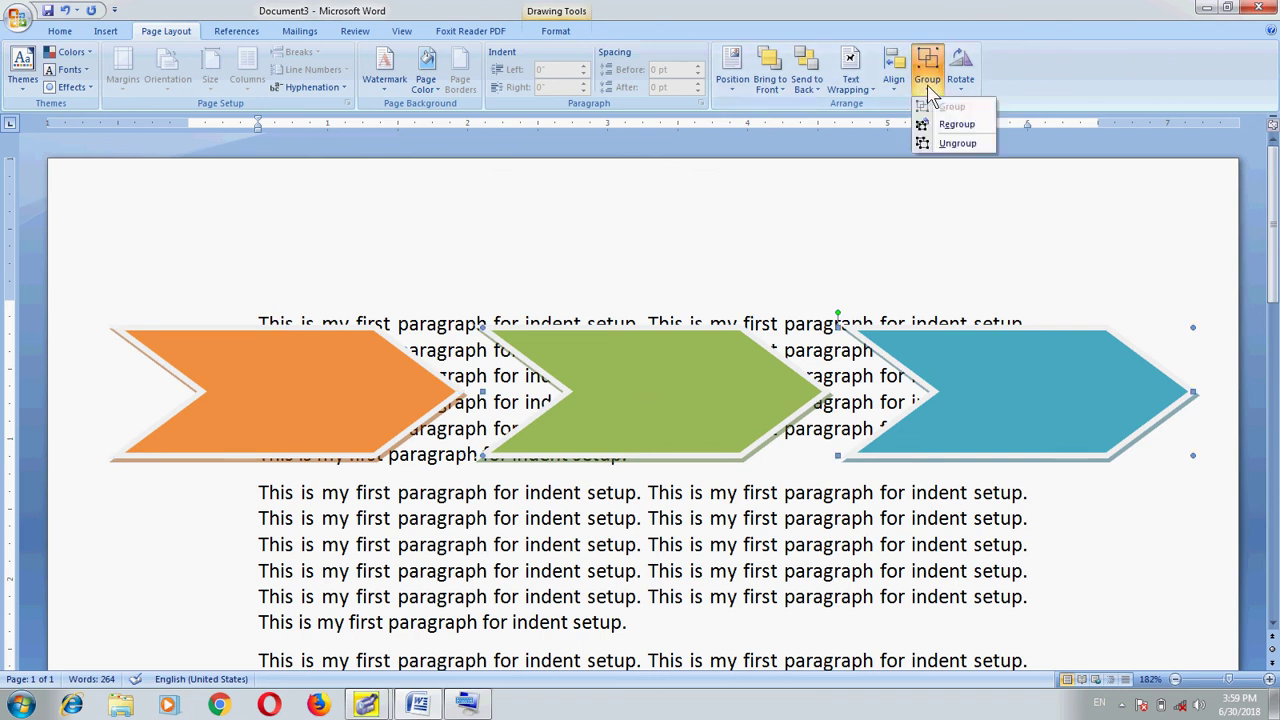
left_click(955, 145)
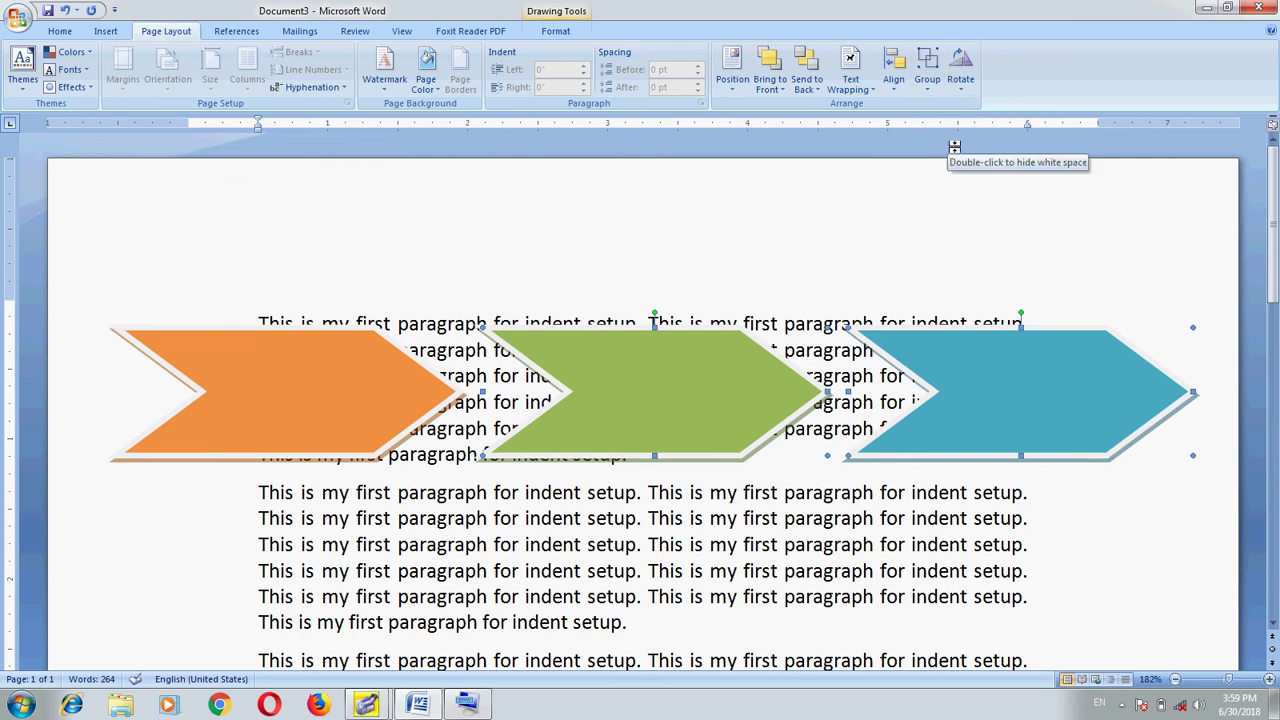
Step: Regroup the three chevrons into one object and dismiss the .NET Framework error
left_click(1030, 352)
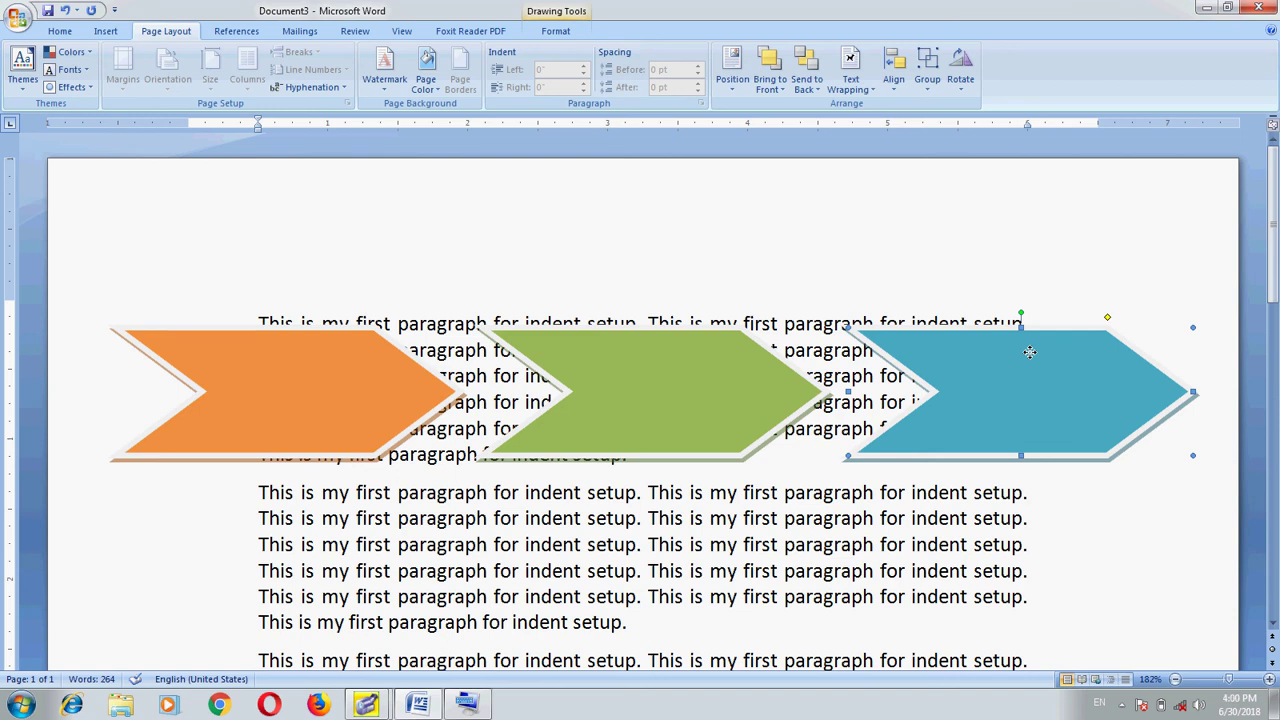
left_click(927, 85)
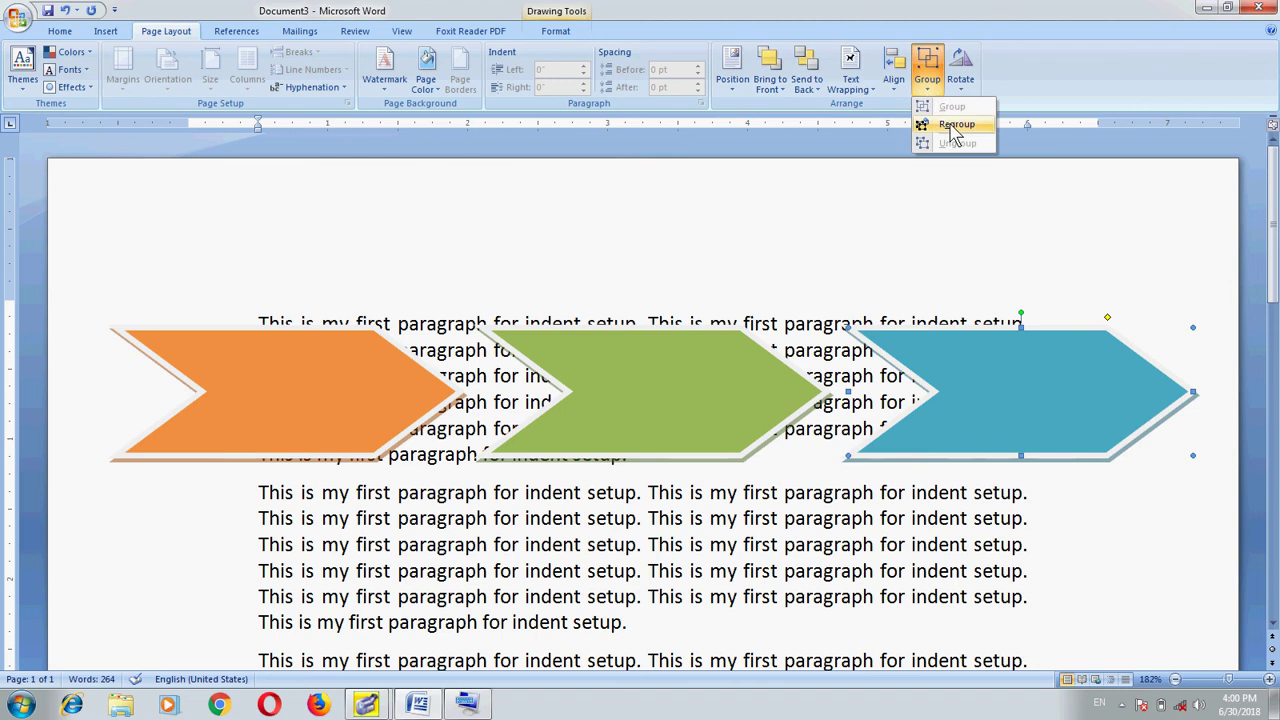
left_click(953, 126)
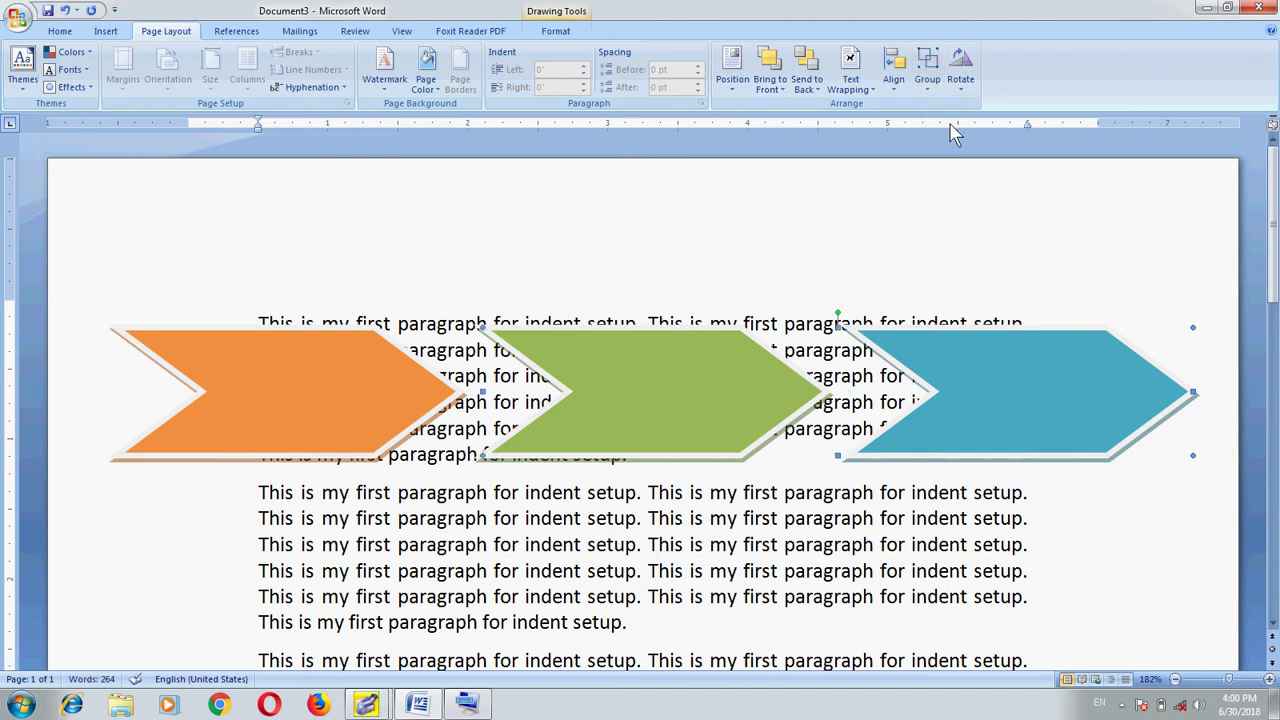
left_click(929, 90)
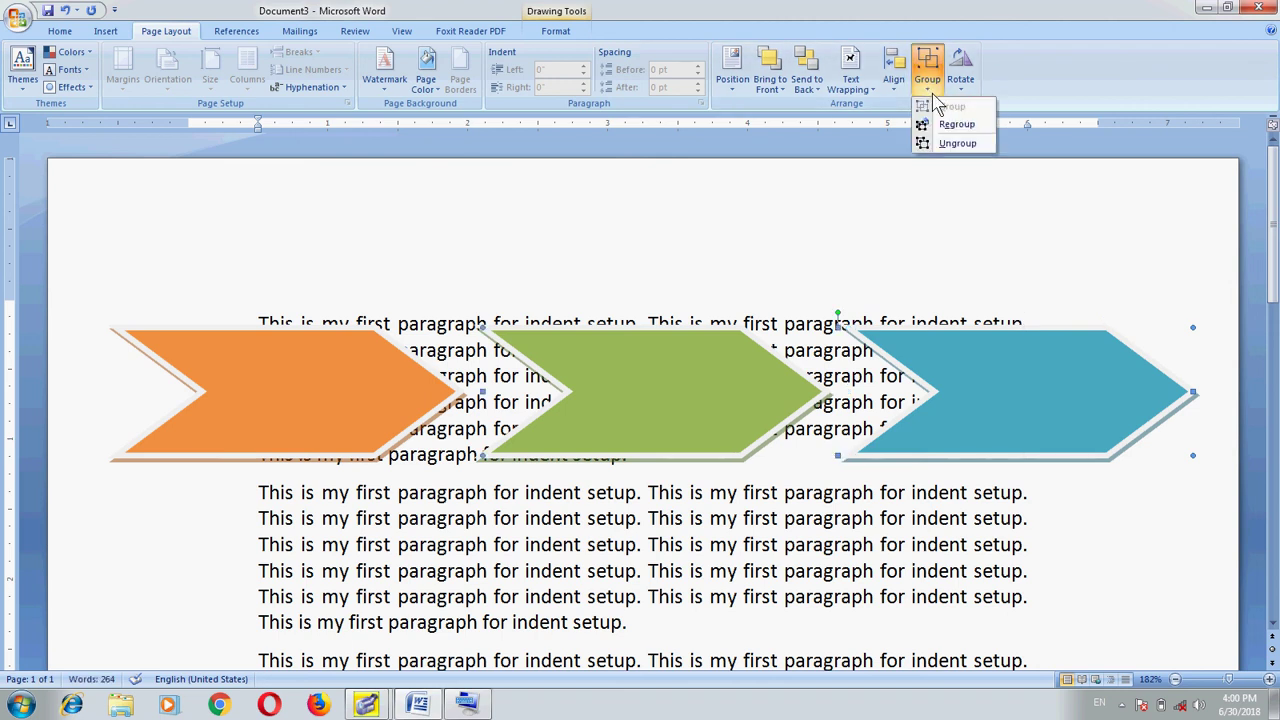
left_click(958, 127)
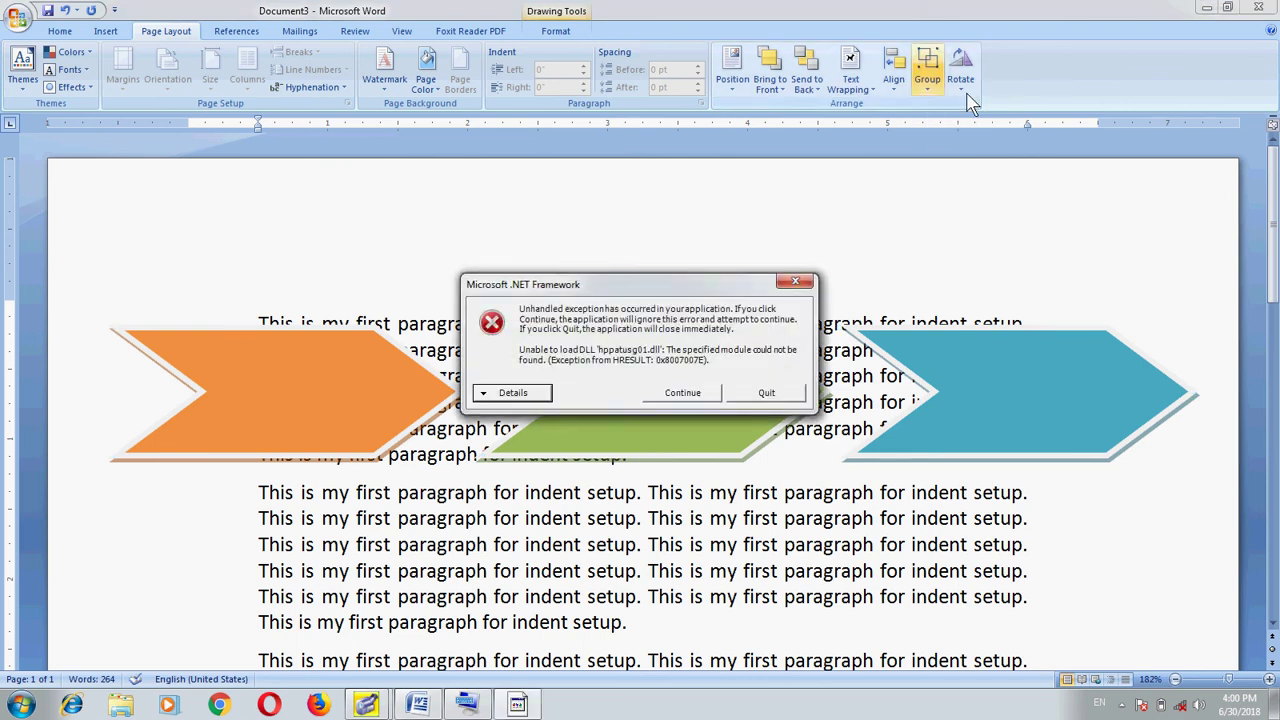
left_click(693, 389)
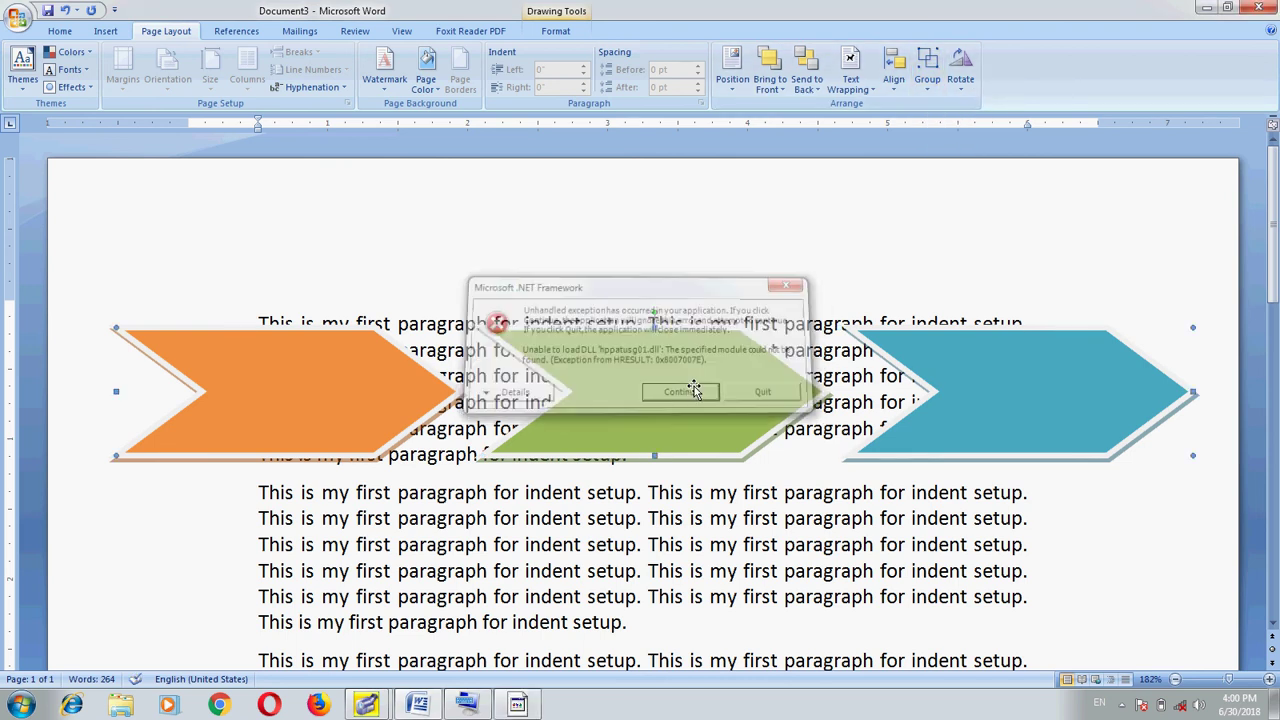
left_click(960, 80)
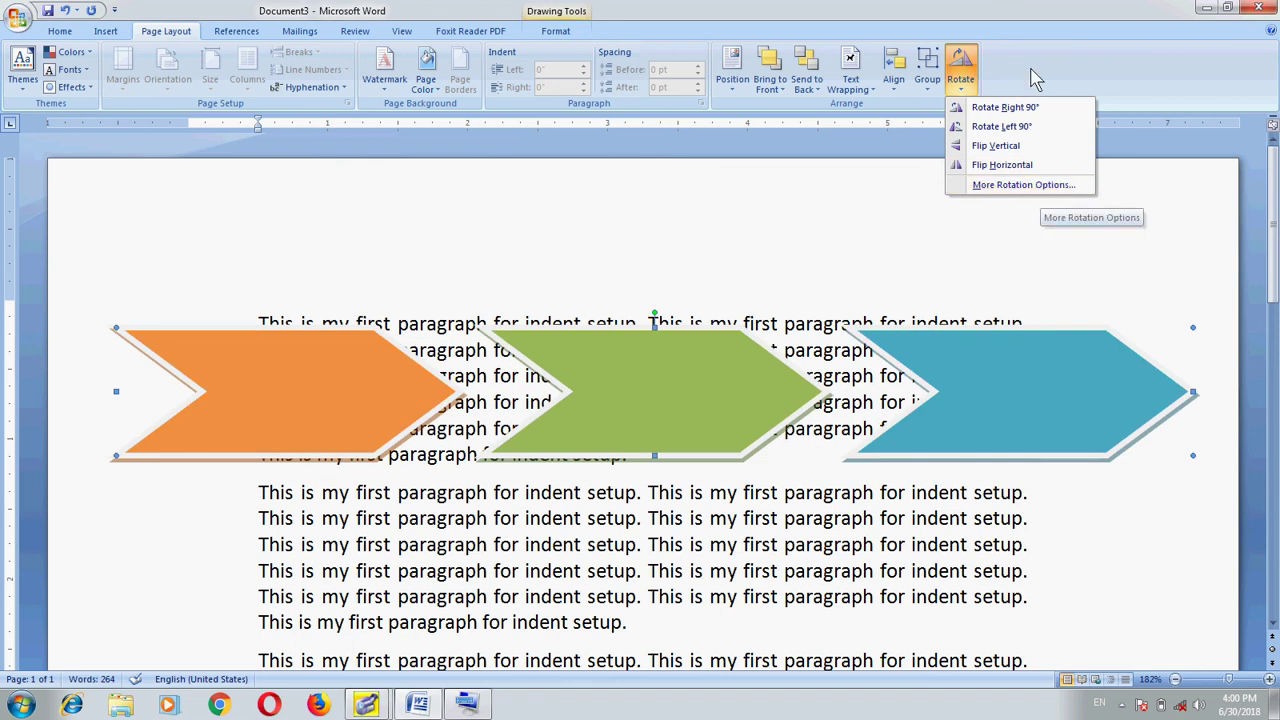
left_click(1060, 10)
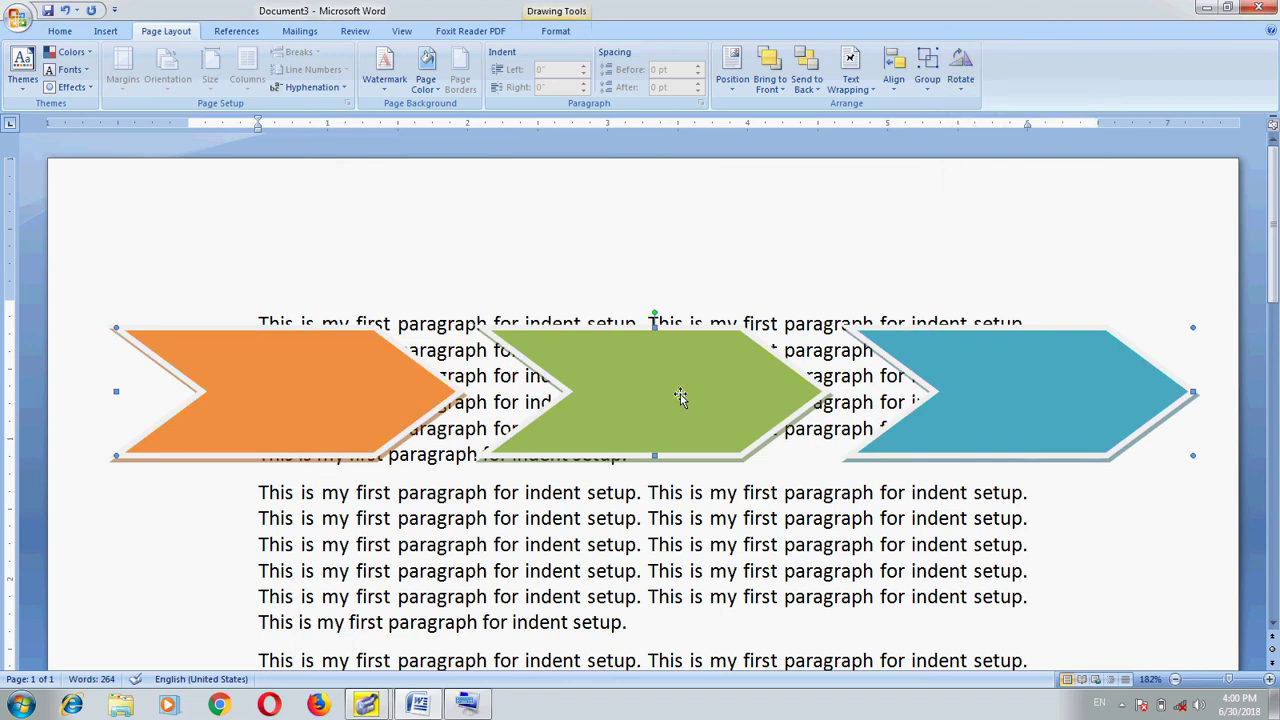
Step: Deselect the chevrons and open Super Screen Recorder from the hidden notification-area icons
left_click(678, 540)
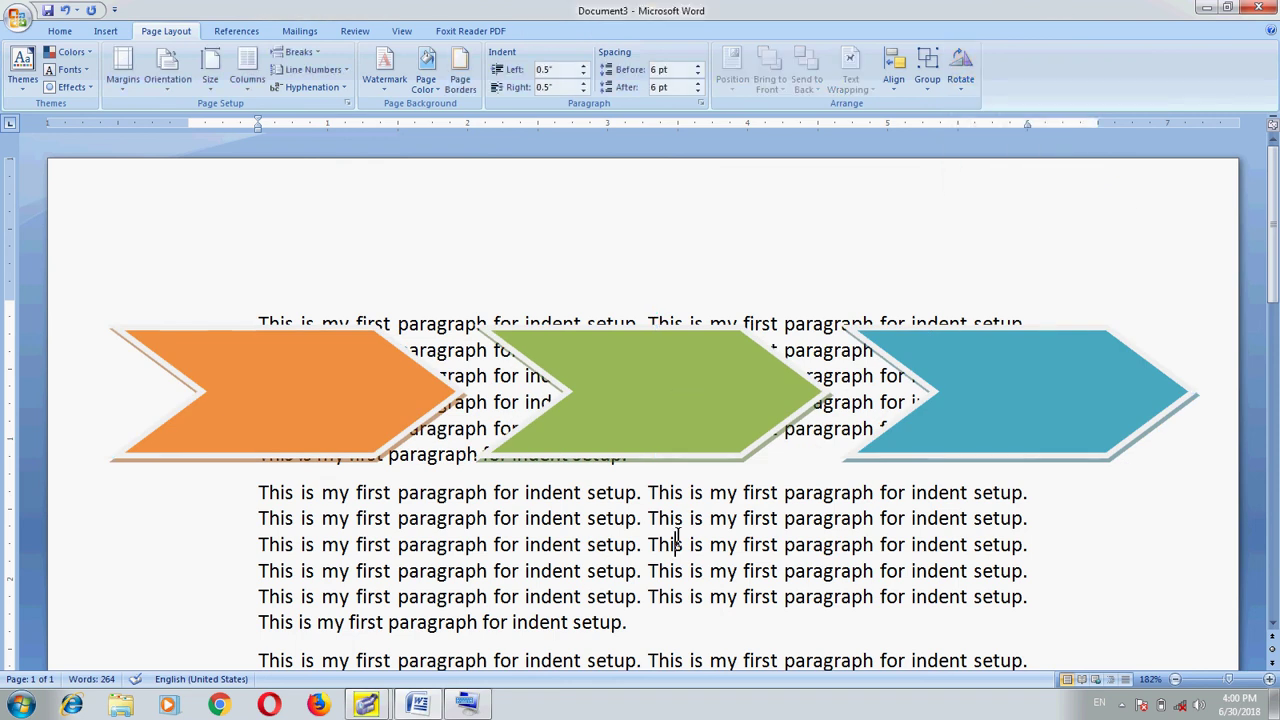
left_click(1121, 704)
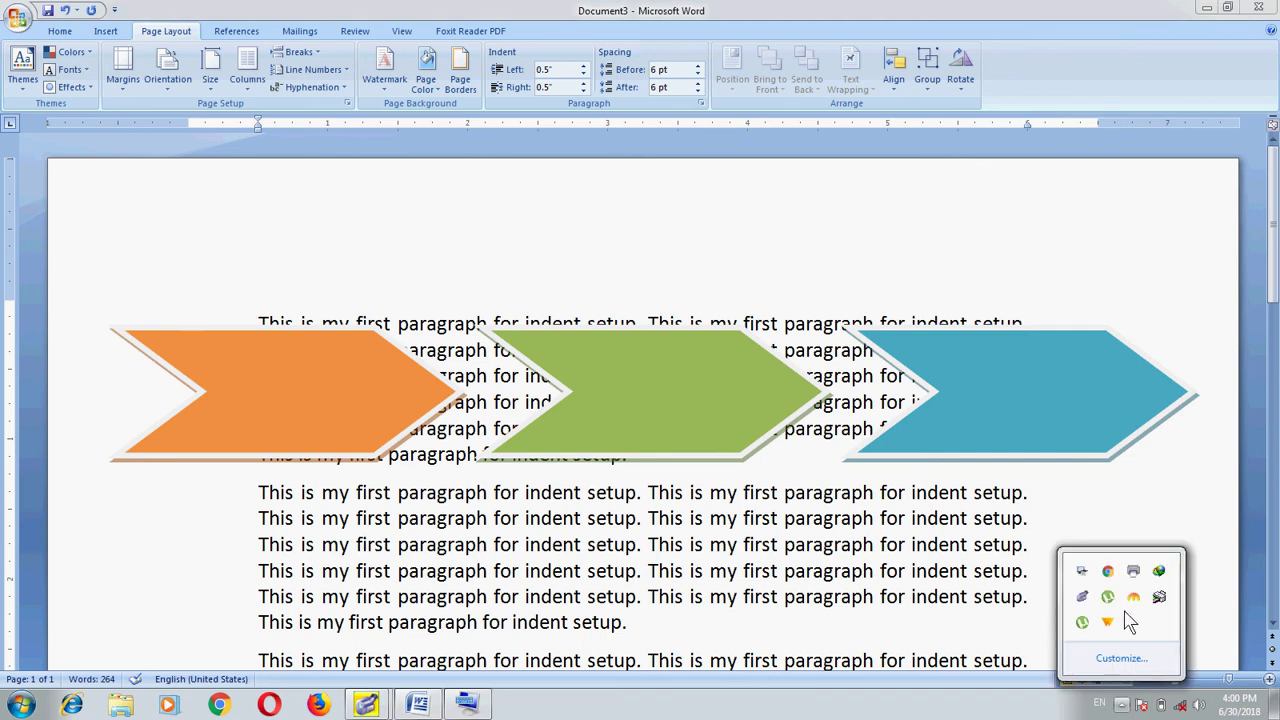
left_click(1081, 598)
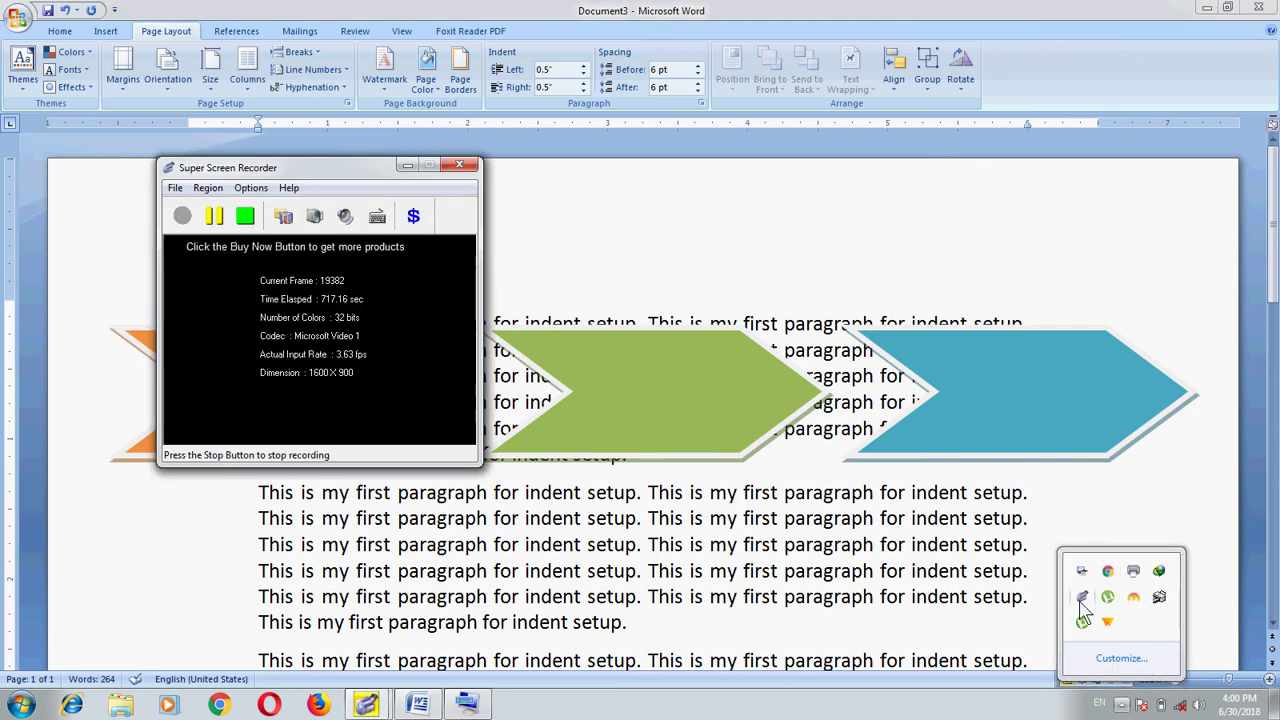